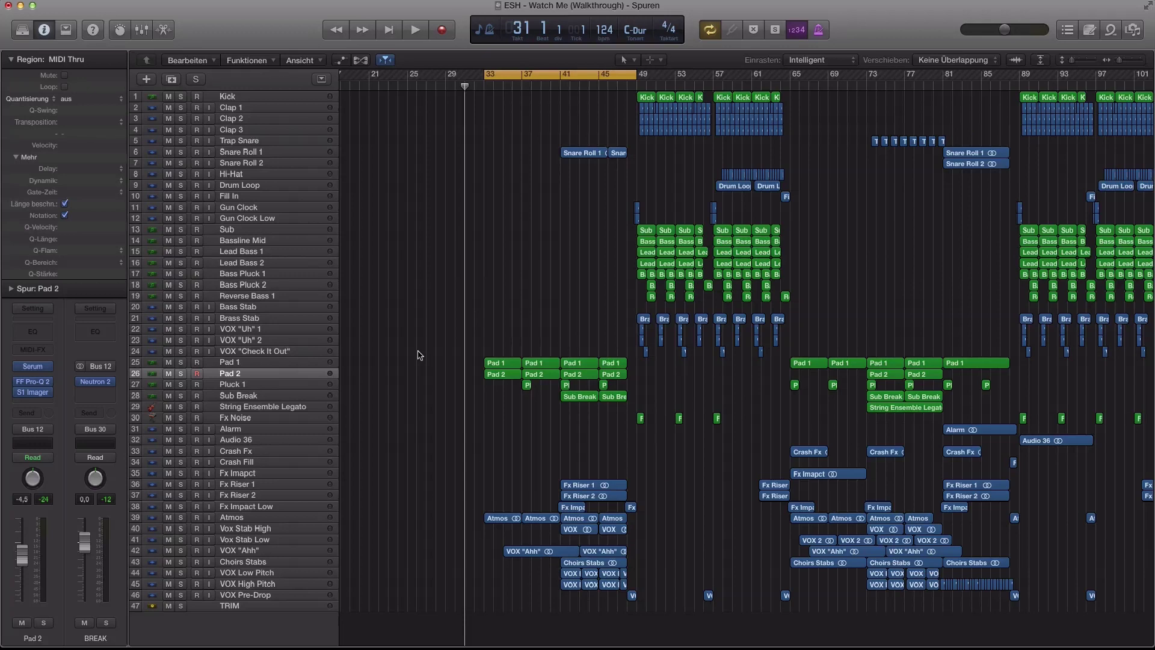
- Play the full arrangement of the break section between bars 33 and 49, and stop playback
key("space")
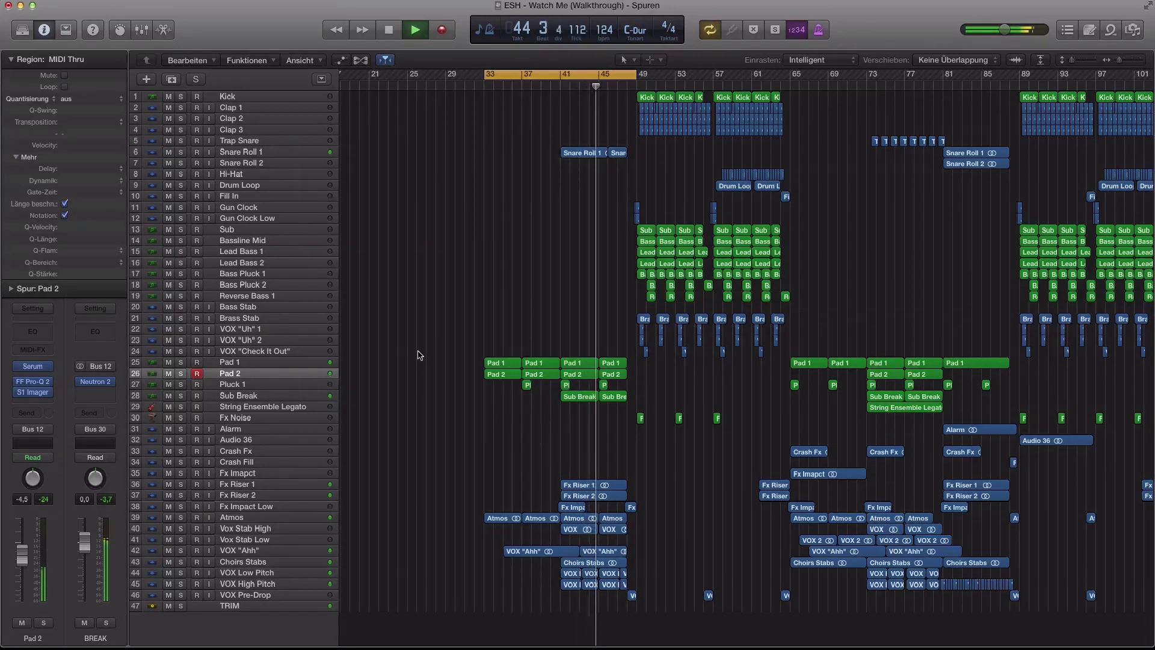
scroll(489, 331, "right", 2)
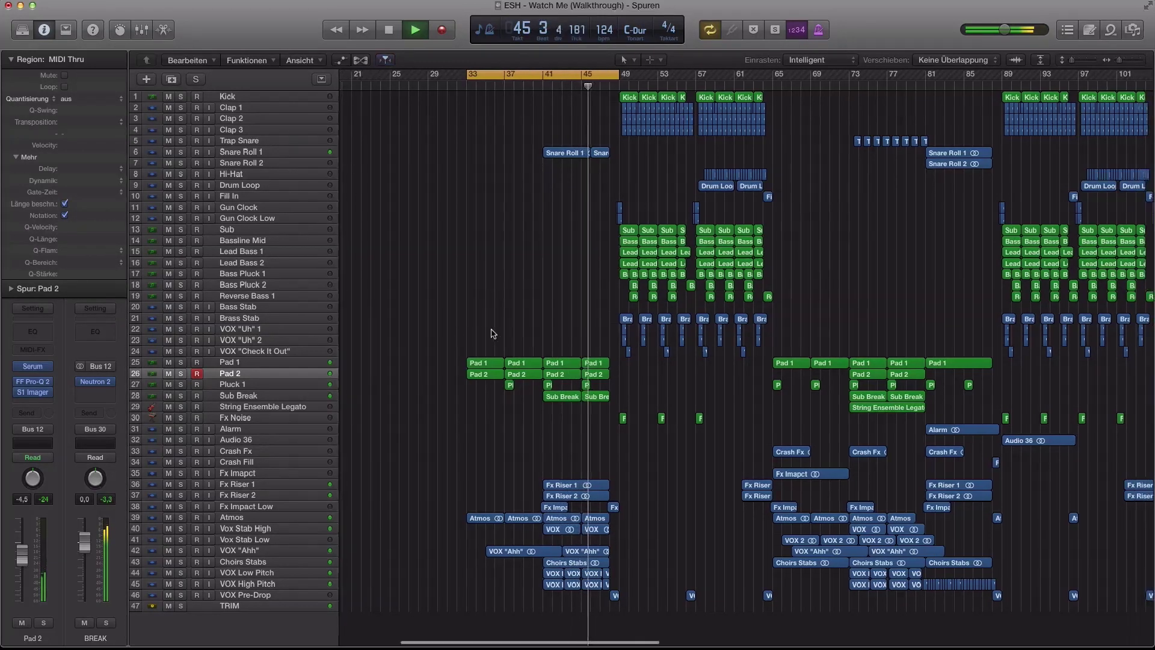
scroll(491, 331, "right", 3)
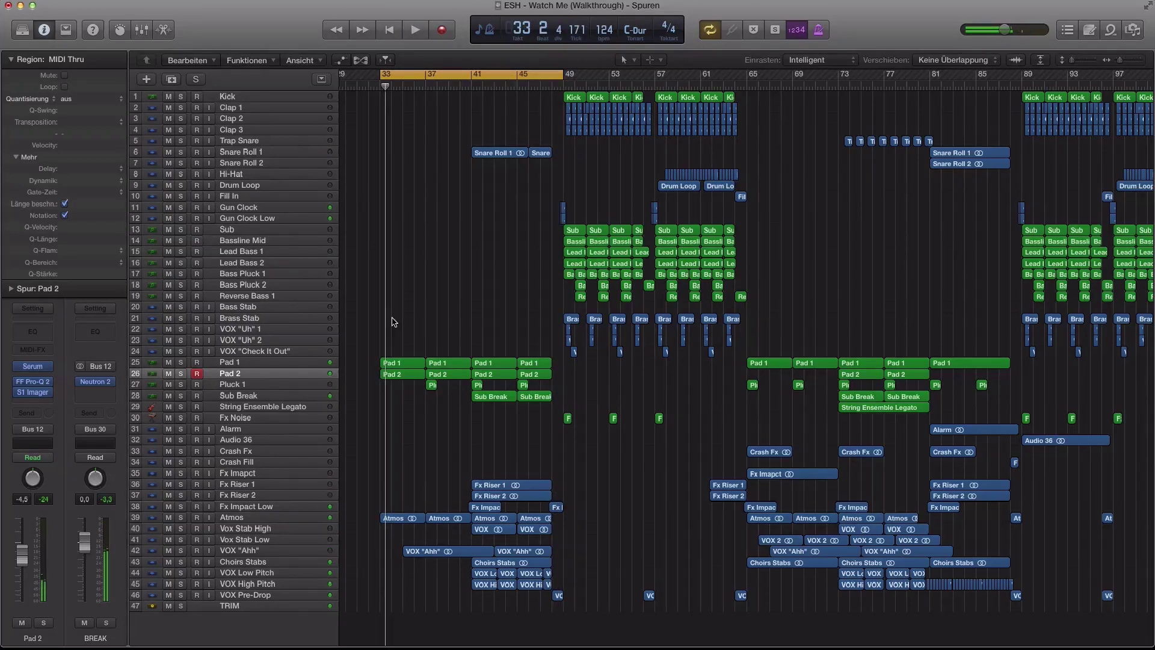
- Solo the Pad 1 track, play it, and select the track to show its channel strip
left_click(181, 362)
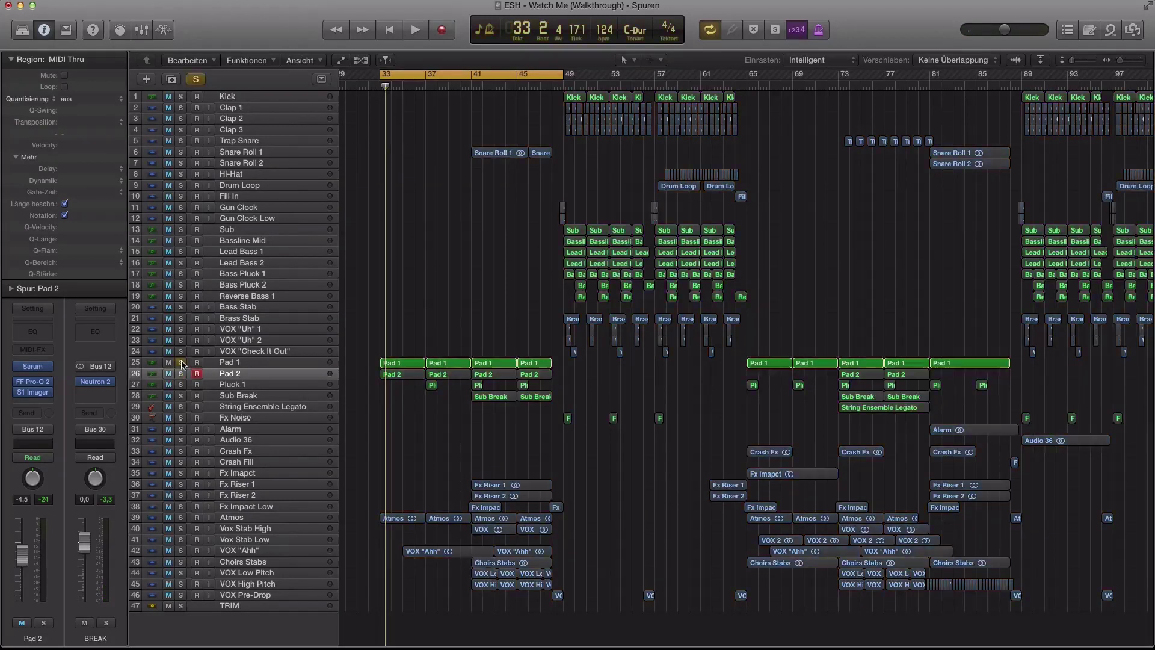
key("space")
left_click(240, 363)
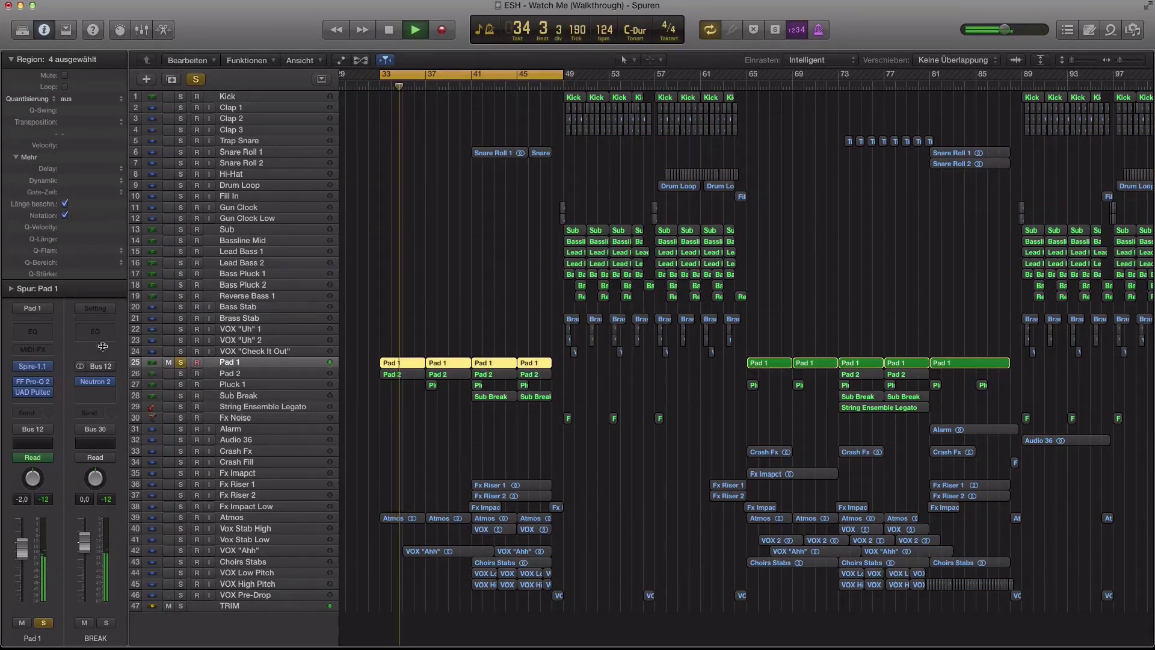
- Switch the solo from Pad 1 to Pad 2 and view Pad 2's Serum synth patch during playback
left_click(188, 376)
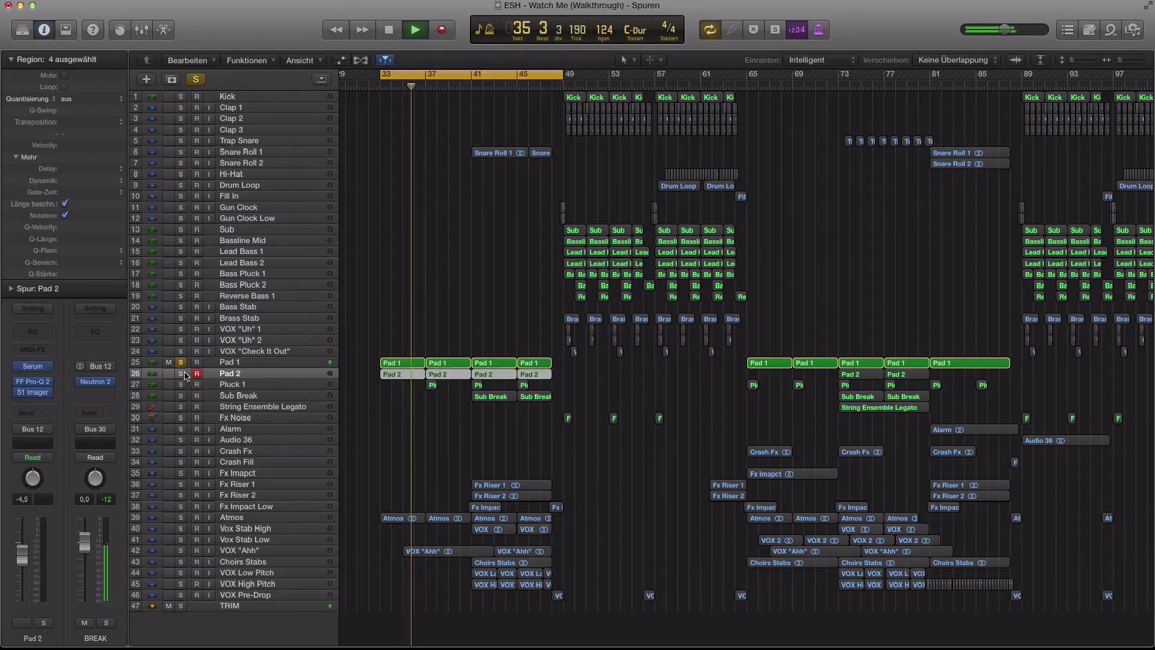
left_click(181, 374)
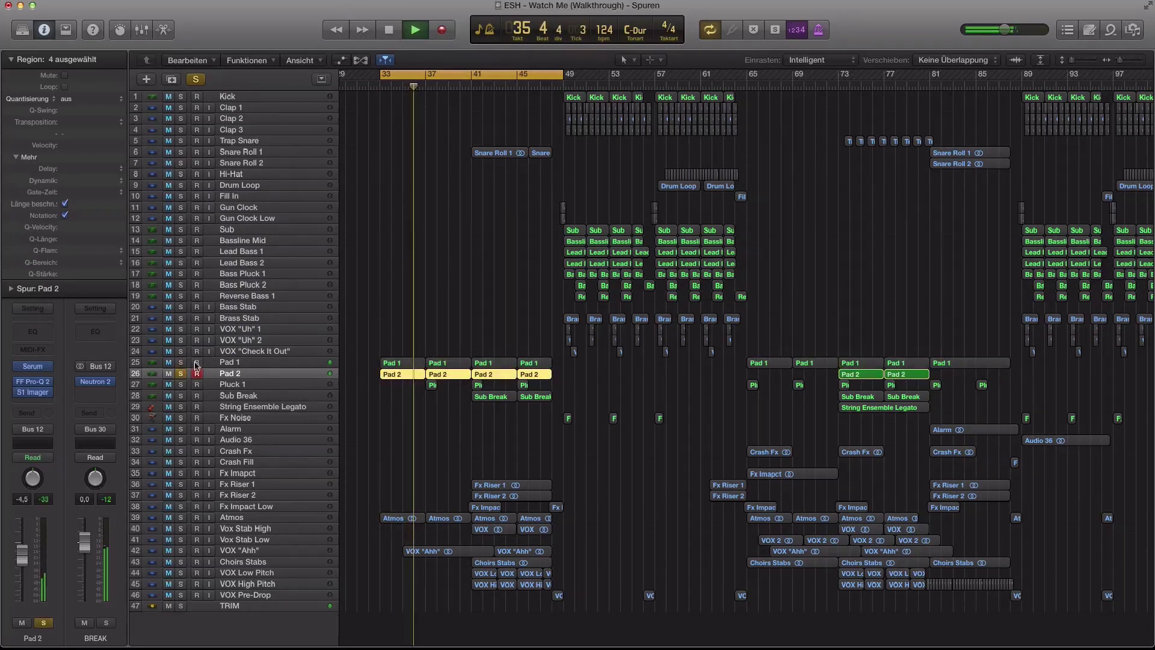
left_click(43, 373)
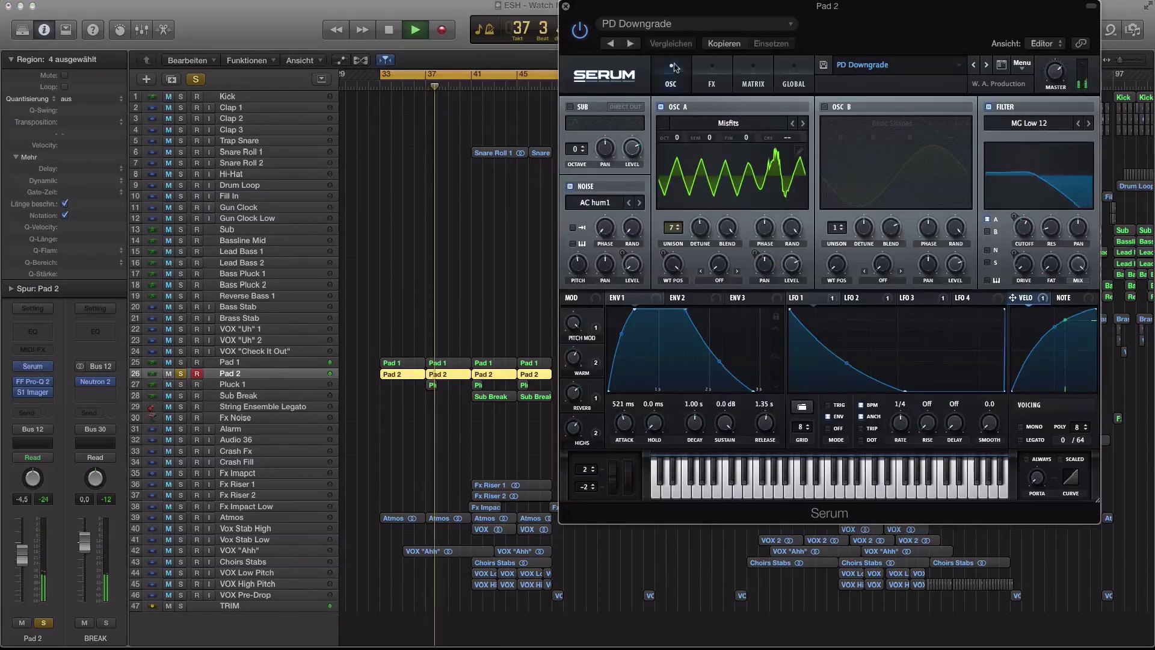
left_click(566, 6)
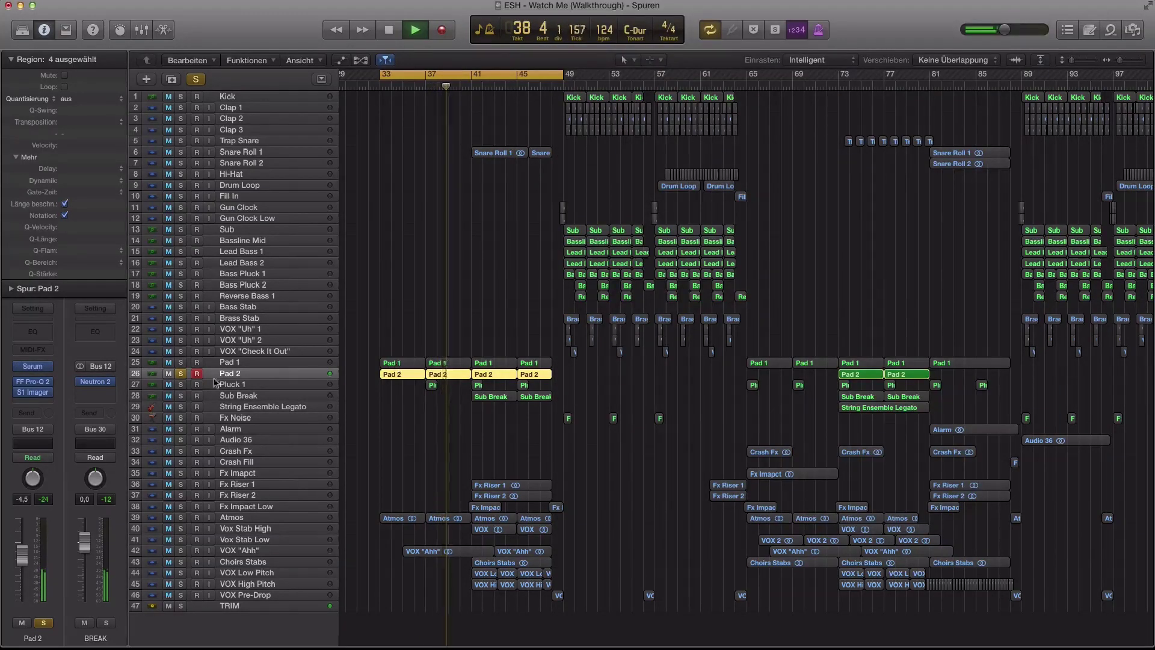
- Listen to Pad 2 with and without Pad 1, and inspect Pad 2's FF Pro-Q 2 equalizer before stopping playback
left_click(181, 362)
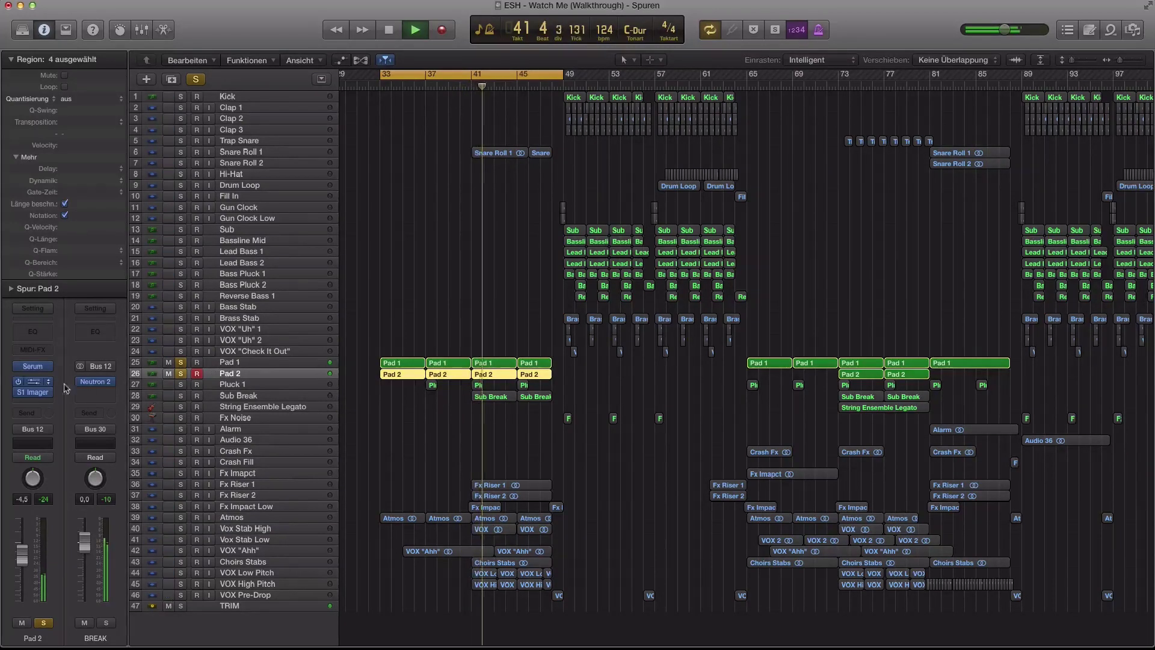
left_click(180, 363)
left_click(33, 382)
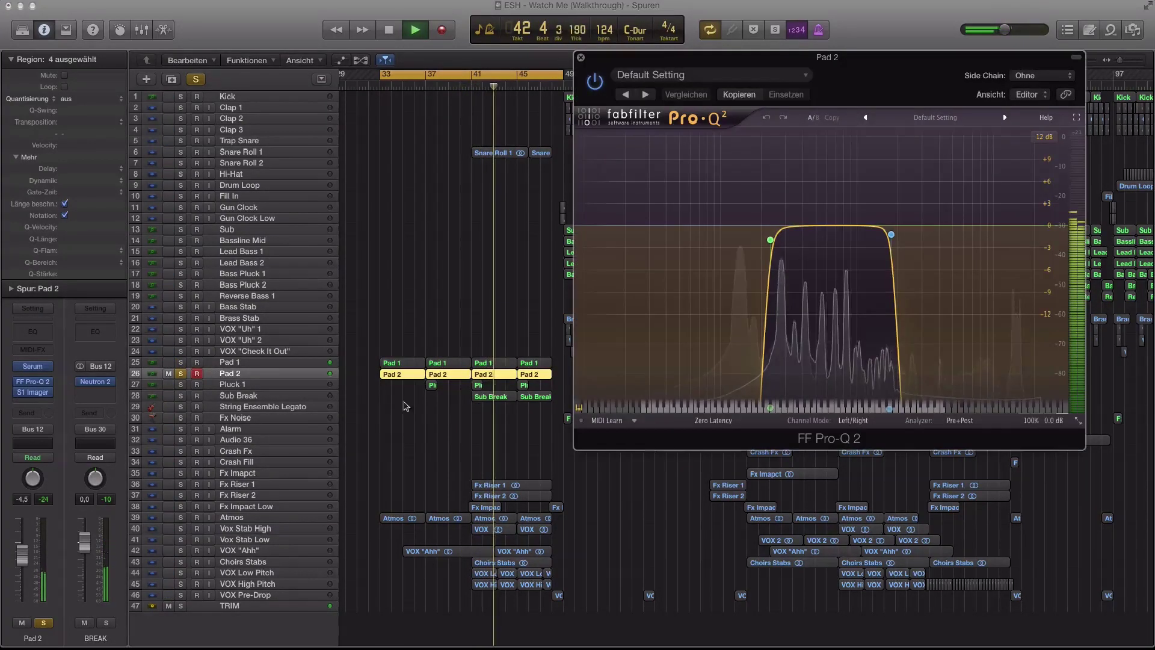
left_click_drag(593, 83, 618, 84)
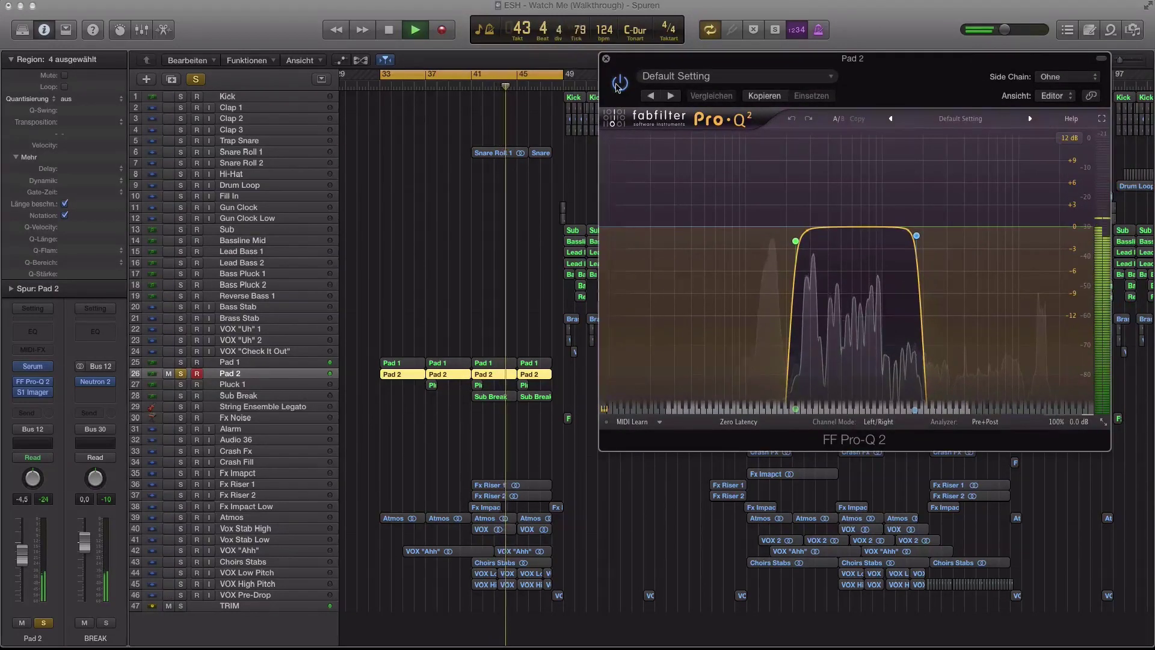
left_click(618, 85)
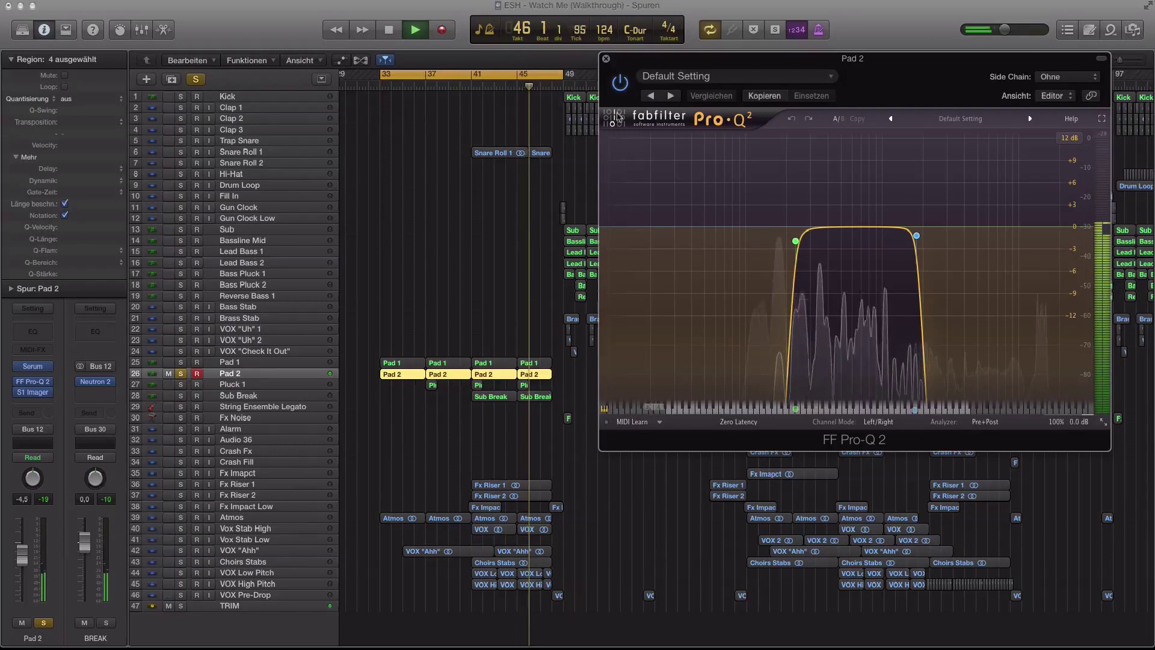
key("super+w")
key("space")
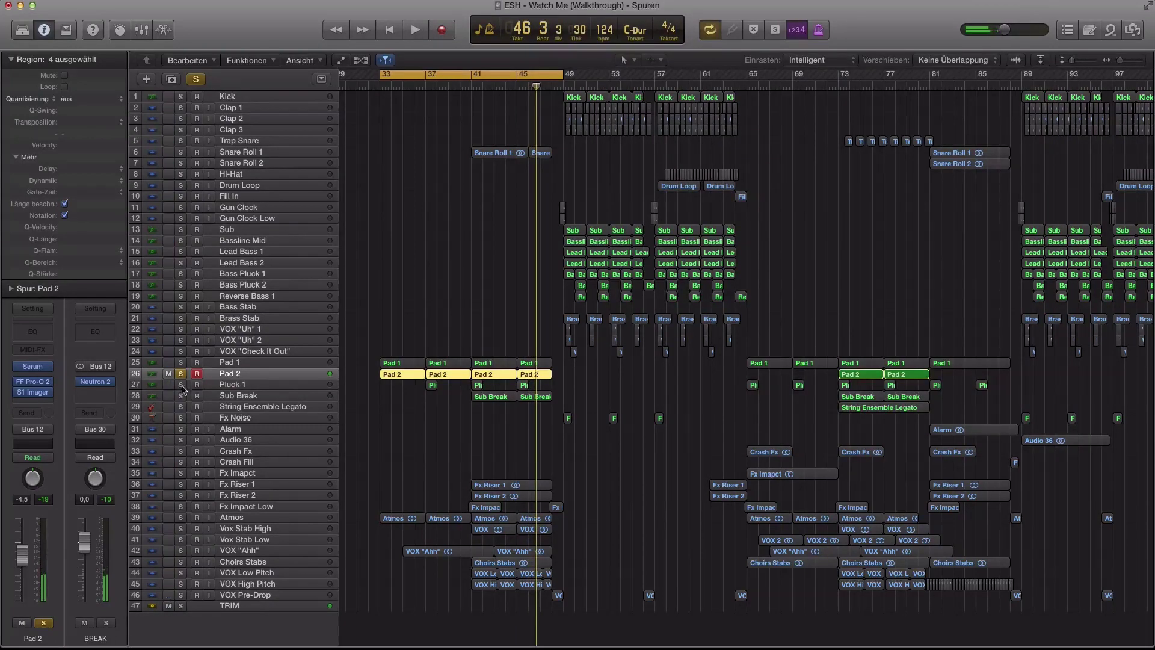
- Switch the solo to Pluck 1 and audition it with the cycle range set to bars 37 to 39
left_click(181, 385)
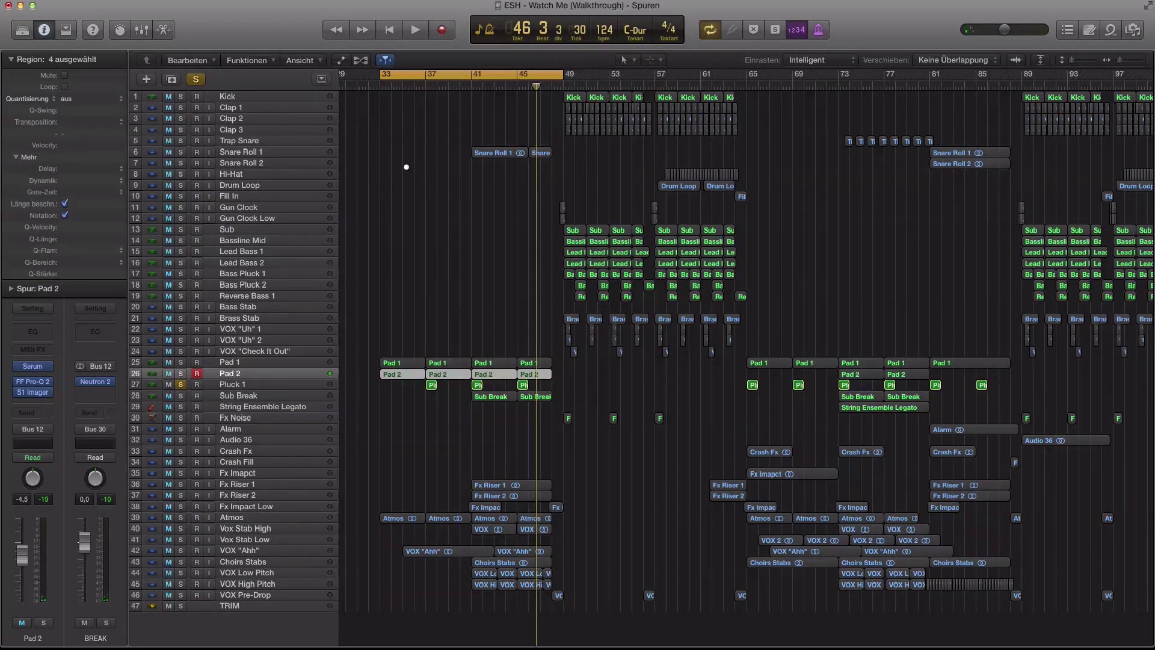
key("z")
left_click_drag(506, 74, 559, 77)
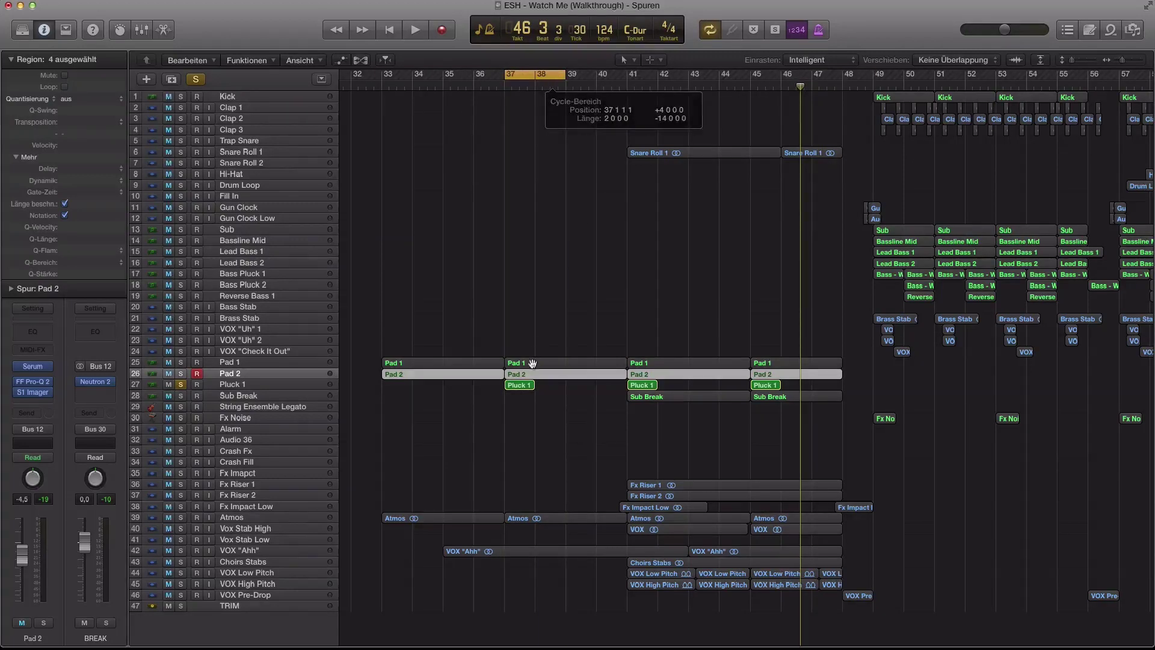
key("space")
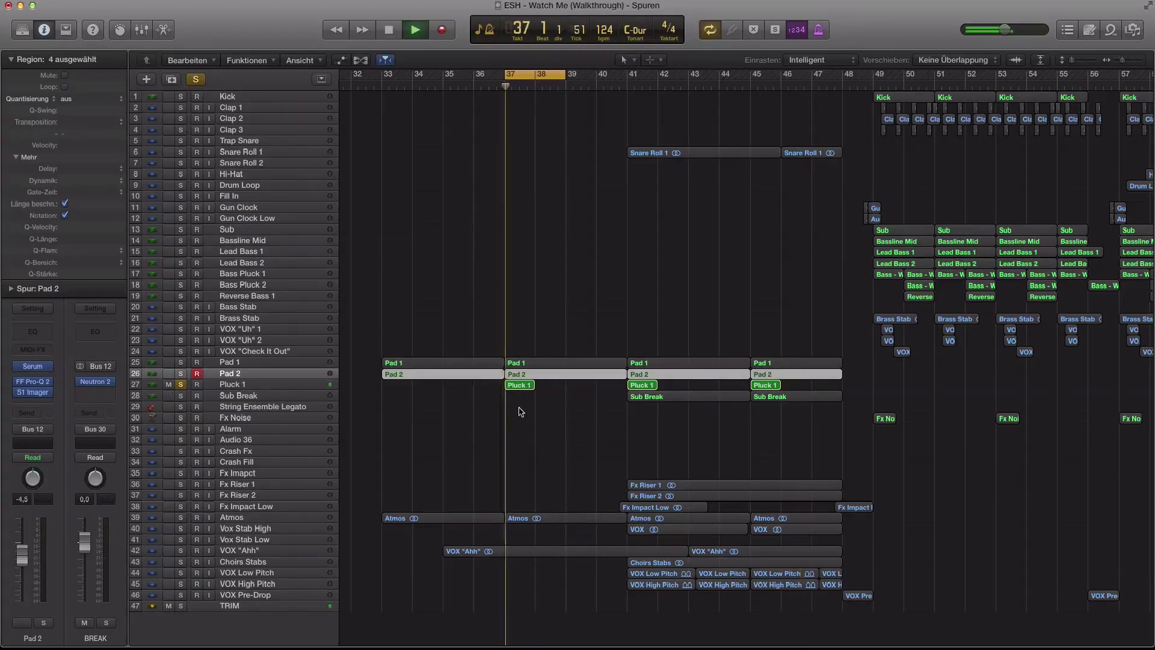
key("space")
- Select the Pluck 1 track, extend the cycle range to bar 41, and play the pluck again
left_click(249, 387)
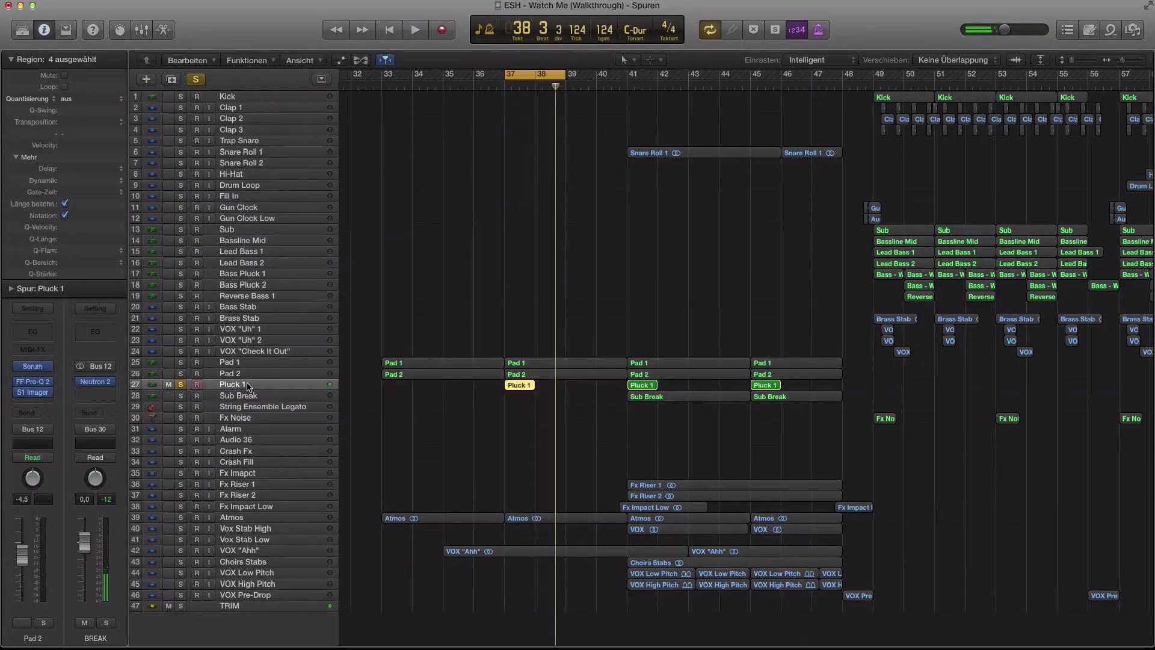
left_click_drag(563, 76, 627, 76)
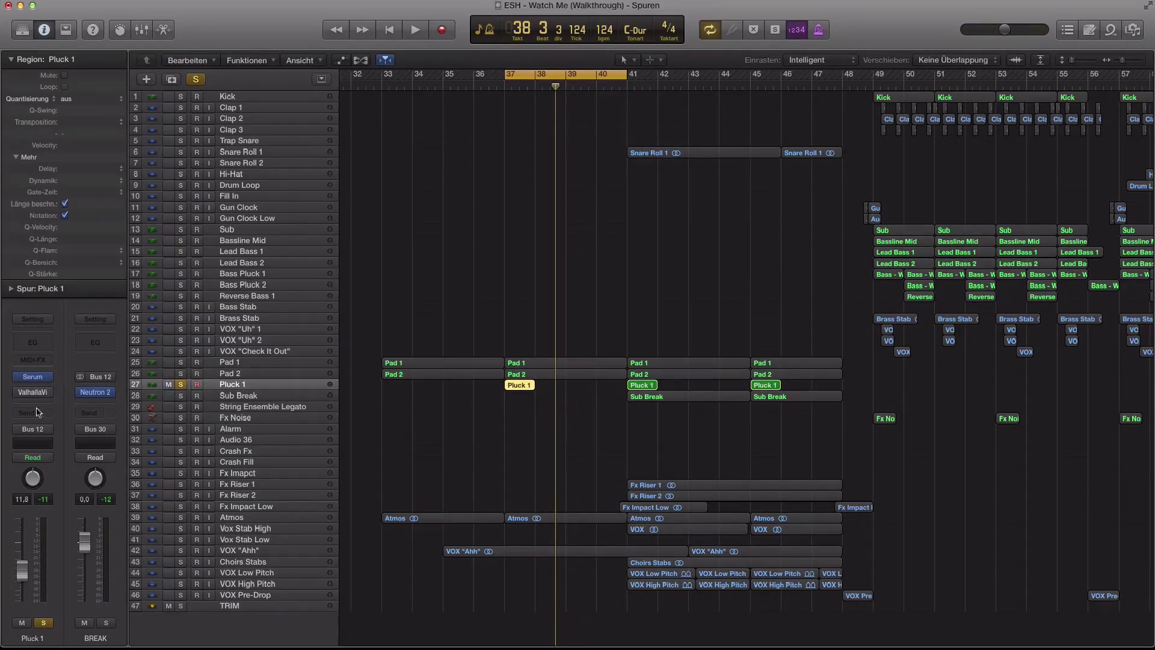
key("space")
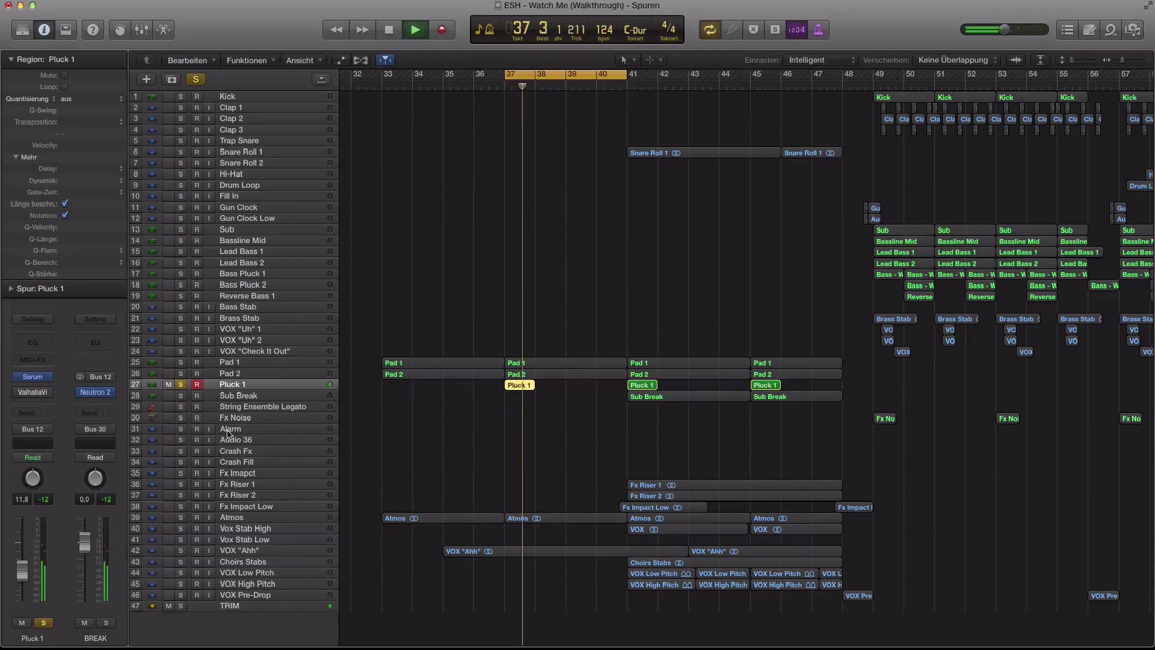
key("space")
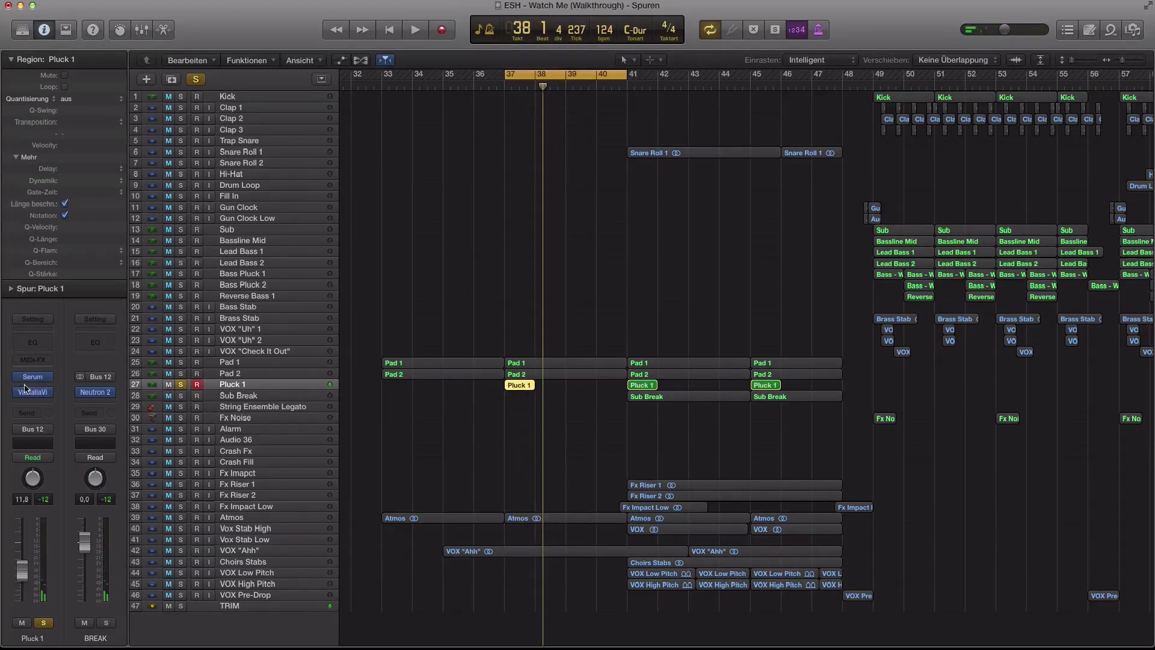
- View Pluck 1's Serum synth patch, close it, and take the track out of solo
left_click(32, 377)
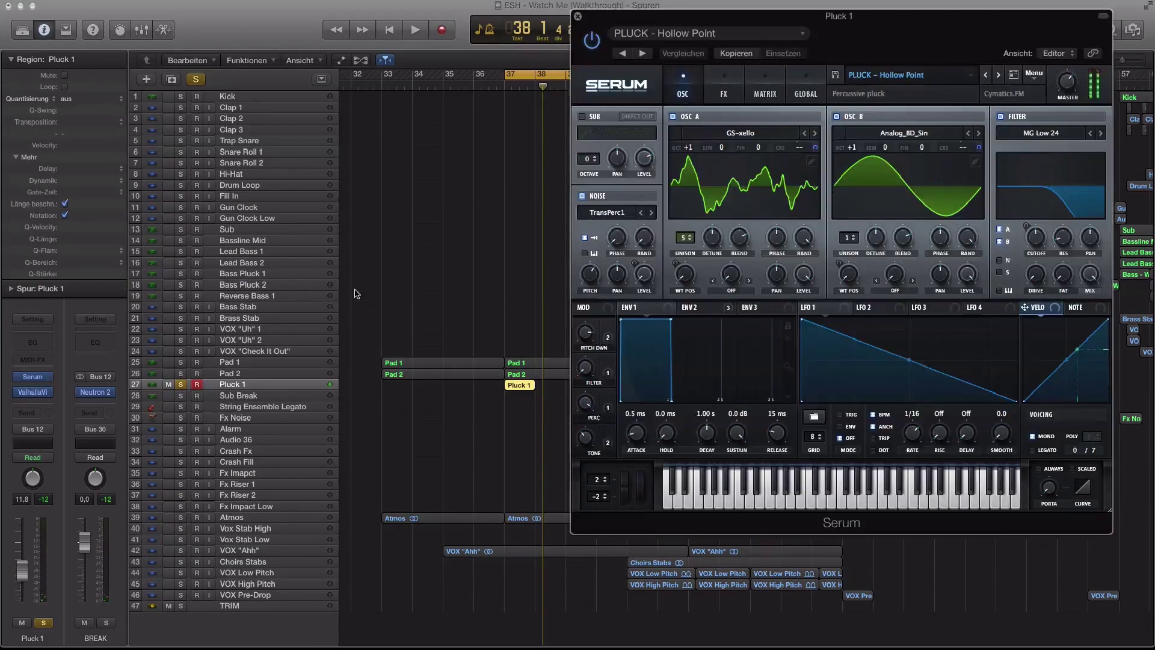
left_click(577, 16)
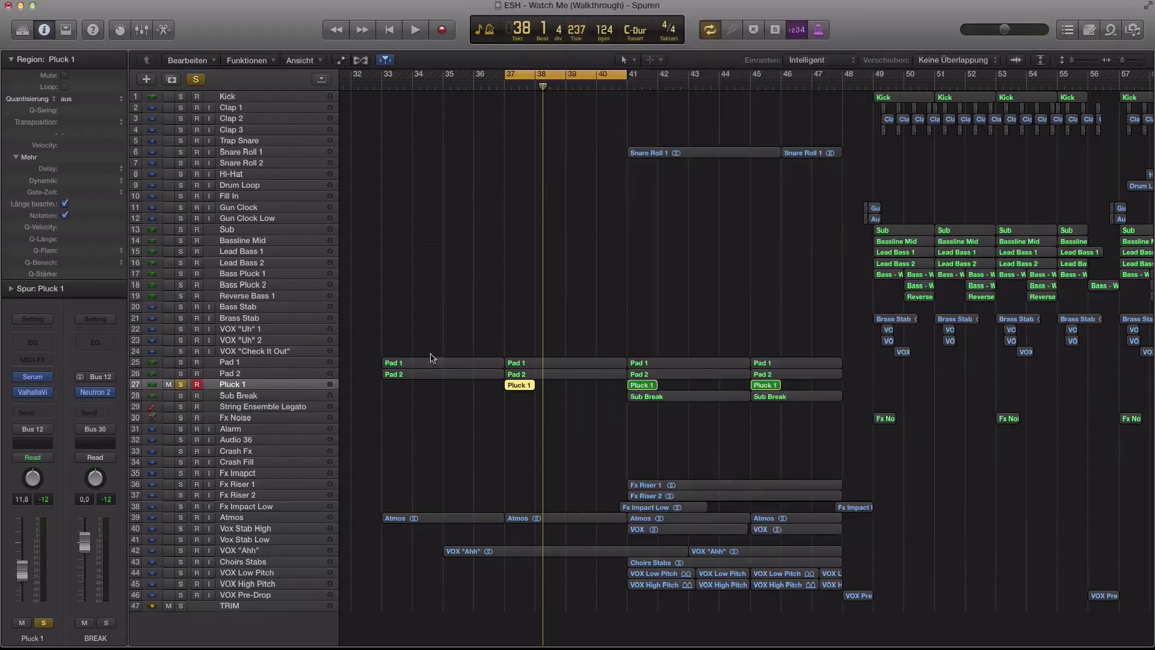
key("super+Left")
key("super+Left")
key("super+Up")
left_click(181, 354)
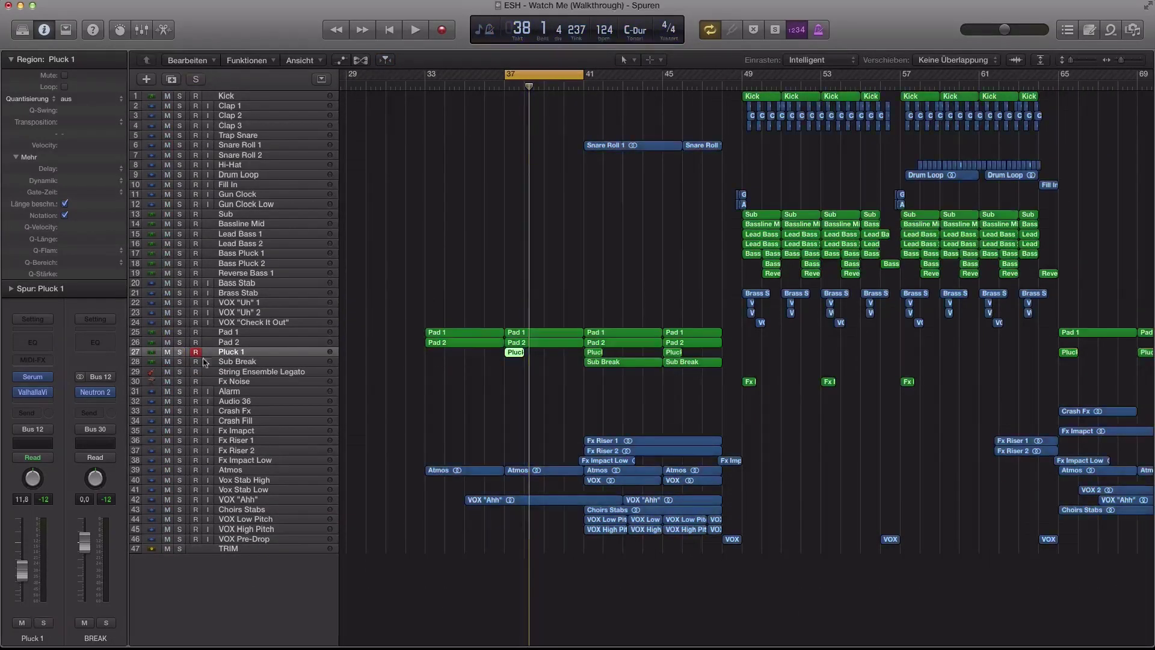
- Set the cycle range to bars 41 to 49 and play the Sub Break track soloed, selecting it
key("super+Left")
scroll(577, 241, "right", 2)
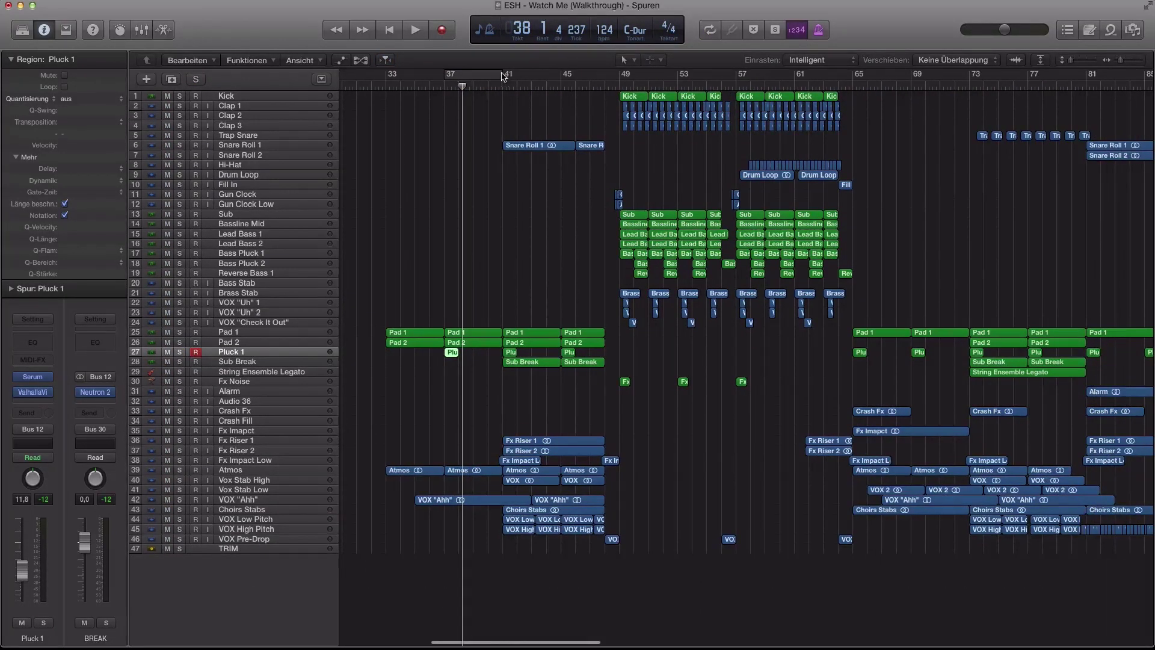
left_click_drag(508, 75, 620, 76)
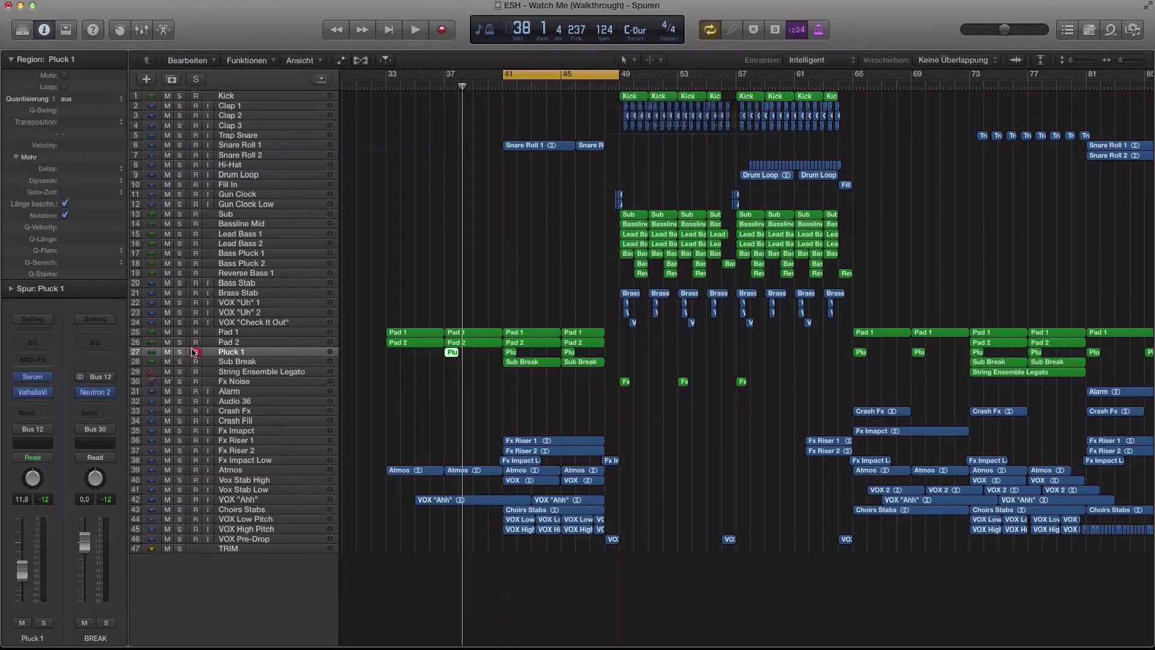
key("space")
left_click(179, 362)
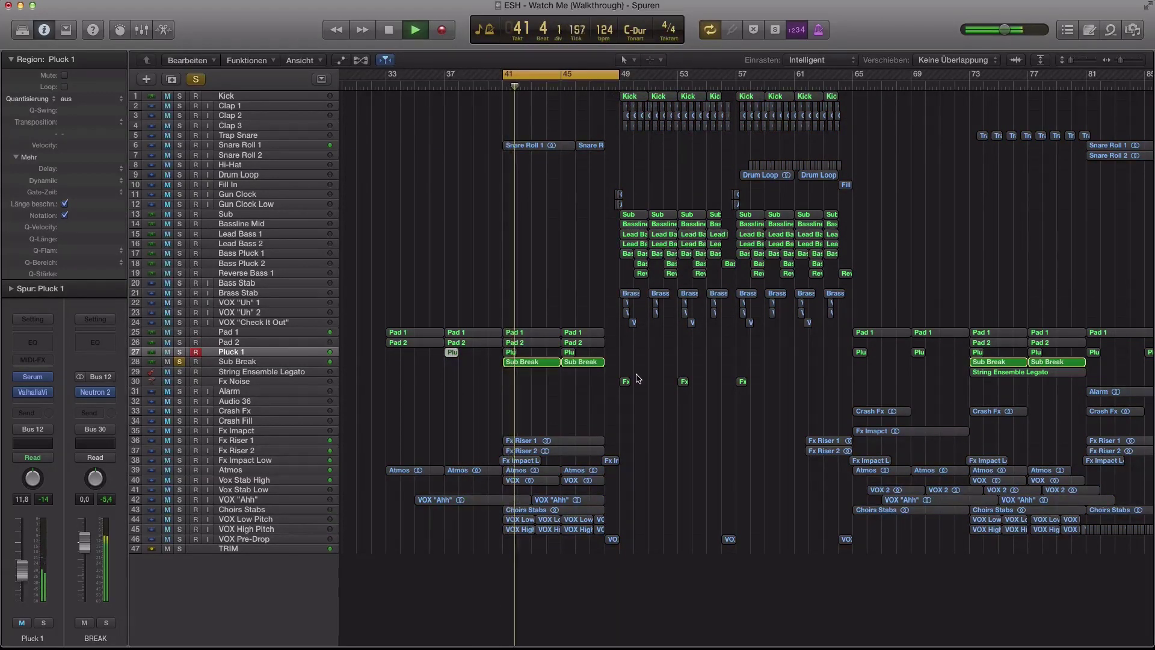
left_click(233, 354)
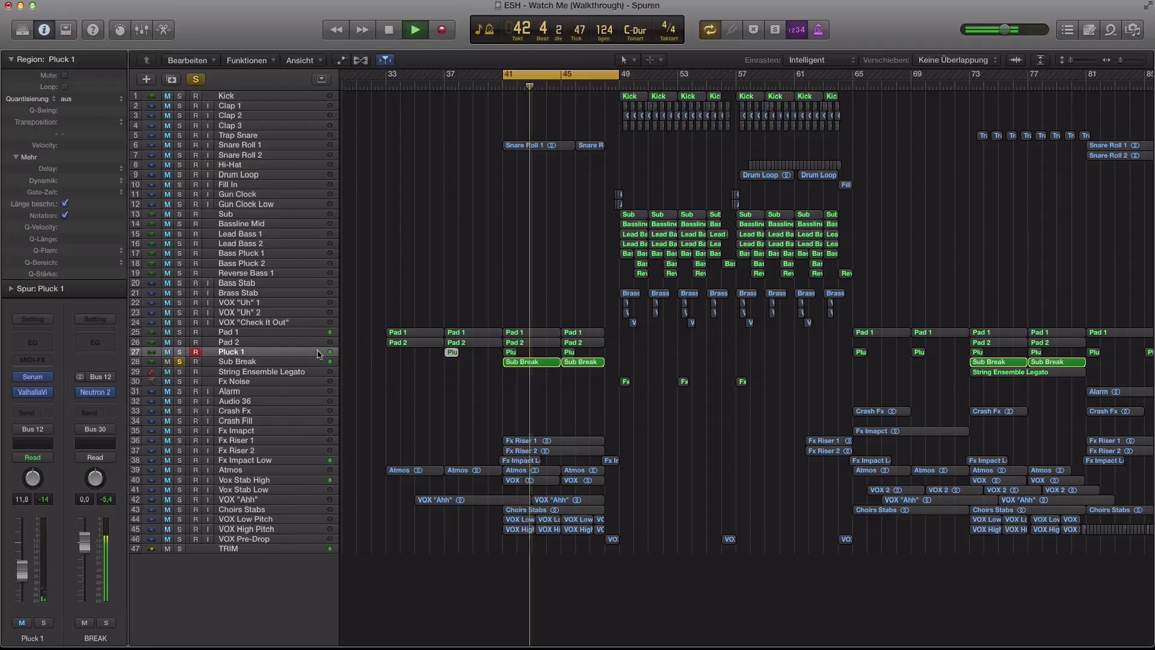
left_click(235, 361)
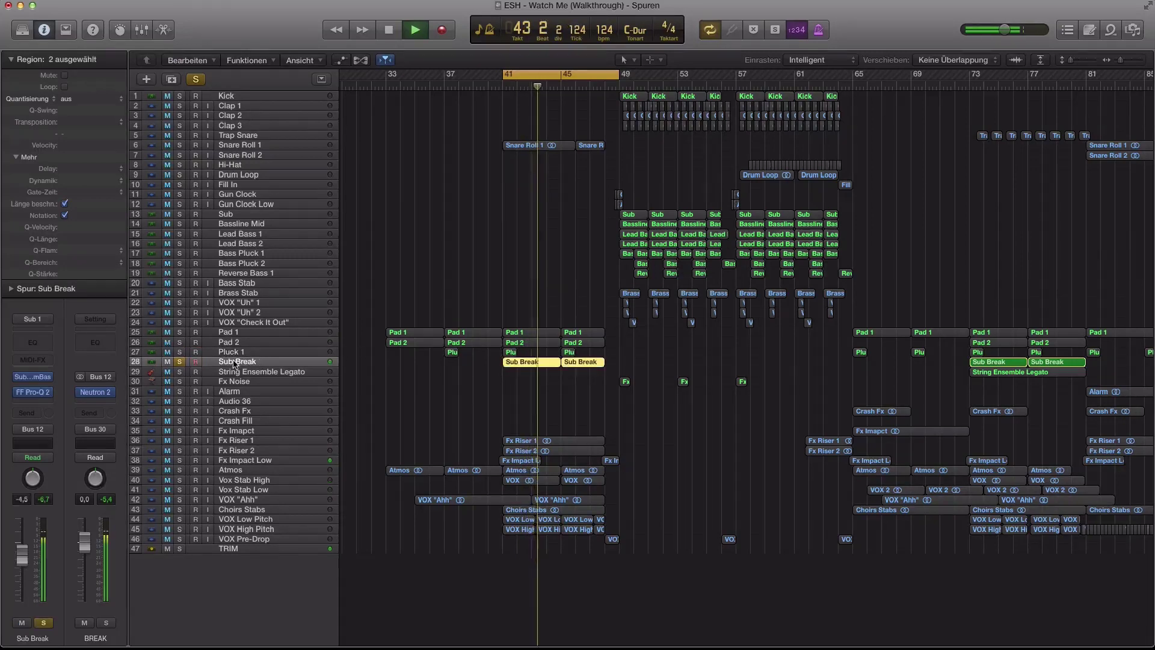
- Switch the solo from Sub Break to Snare Roll 1 to hear it alone, and clear the solo
left_click(179, 145)
left_click(179, 362)
left_click(470, 520)
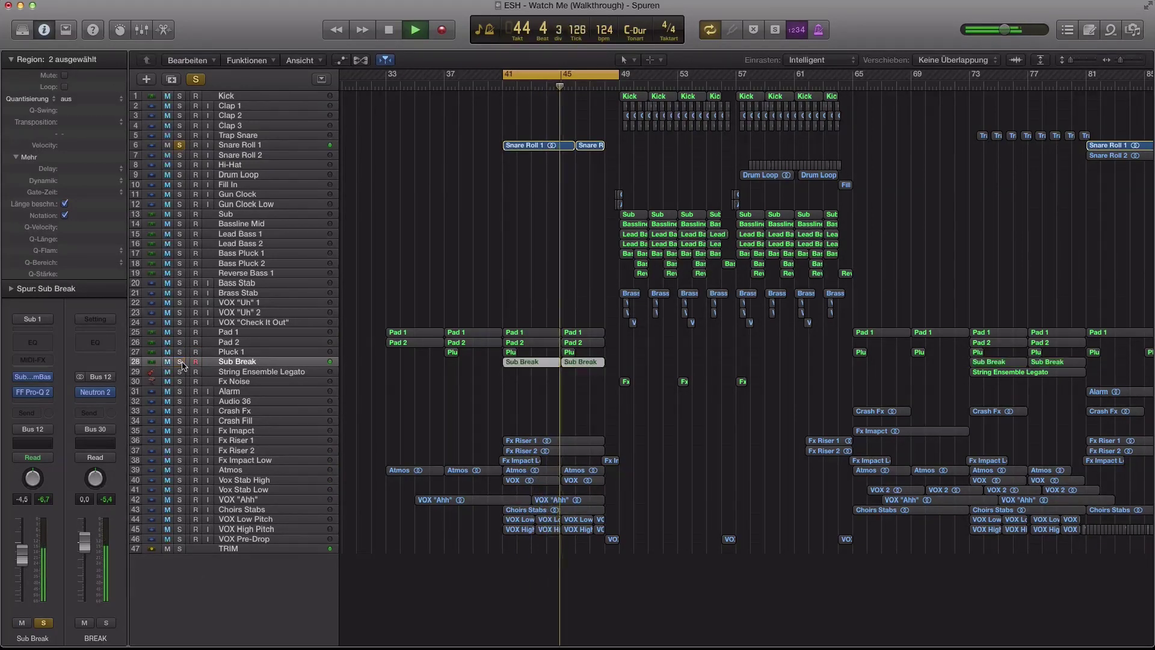
left_click(179, 145)
- Solo Fx Riser 1 and Fx Riser 2, play them from bar 41, and toggle Fx Riser 2's solo to compare
key("super+Right")
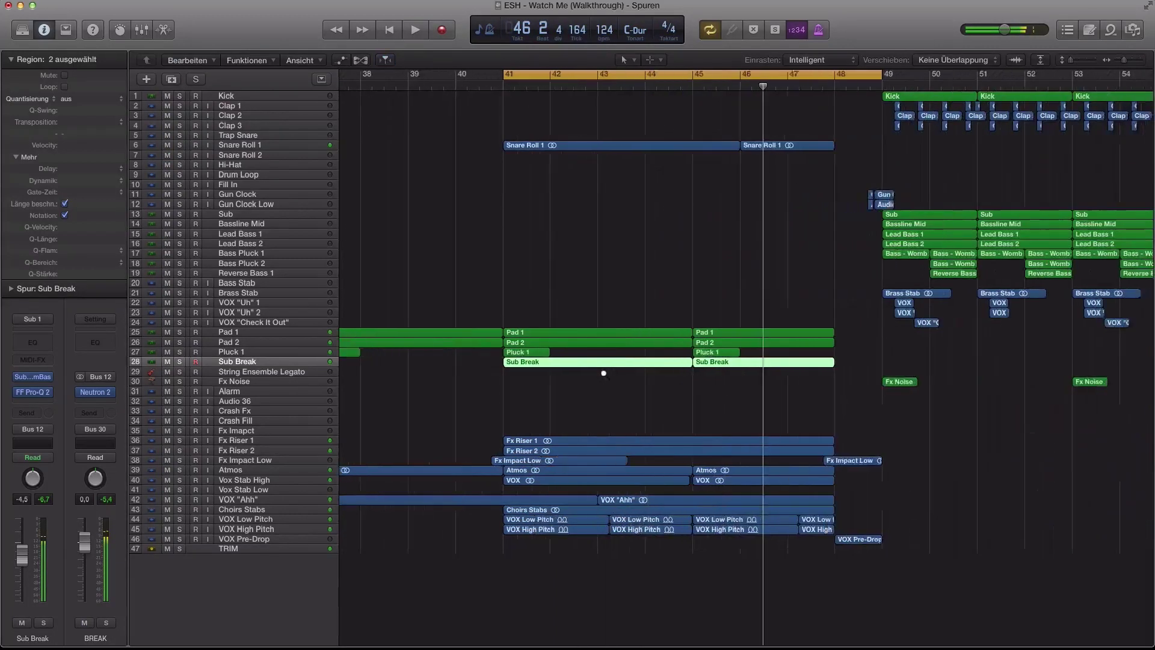
key("super+Down")
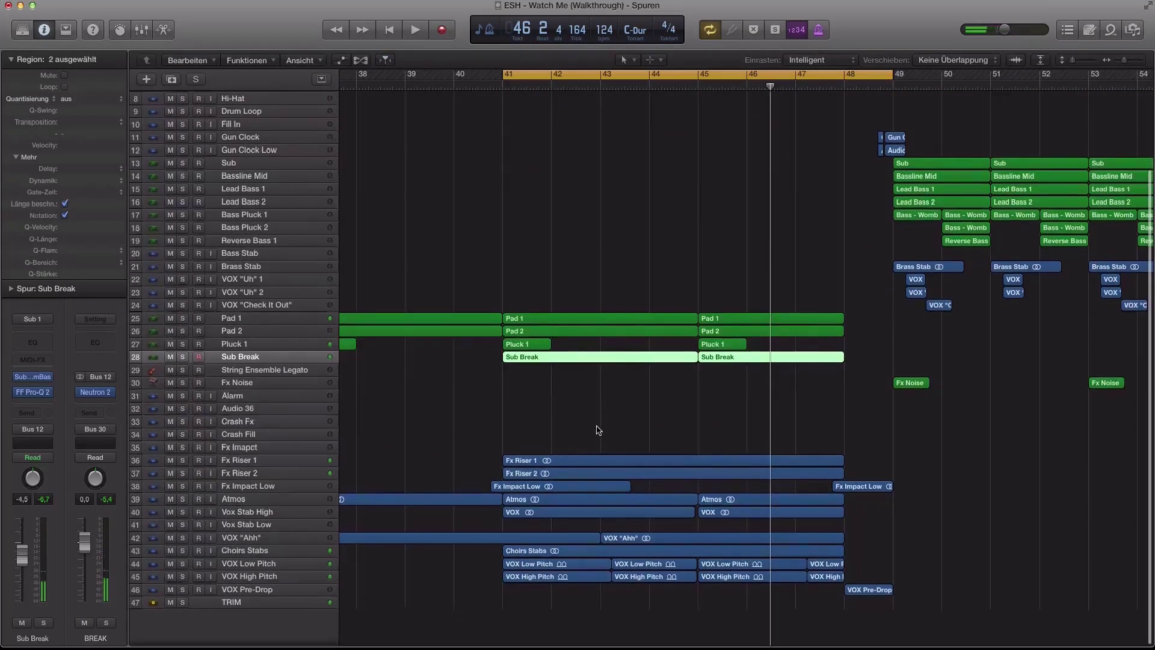
scroll(599, 421, "right", 2)
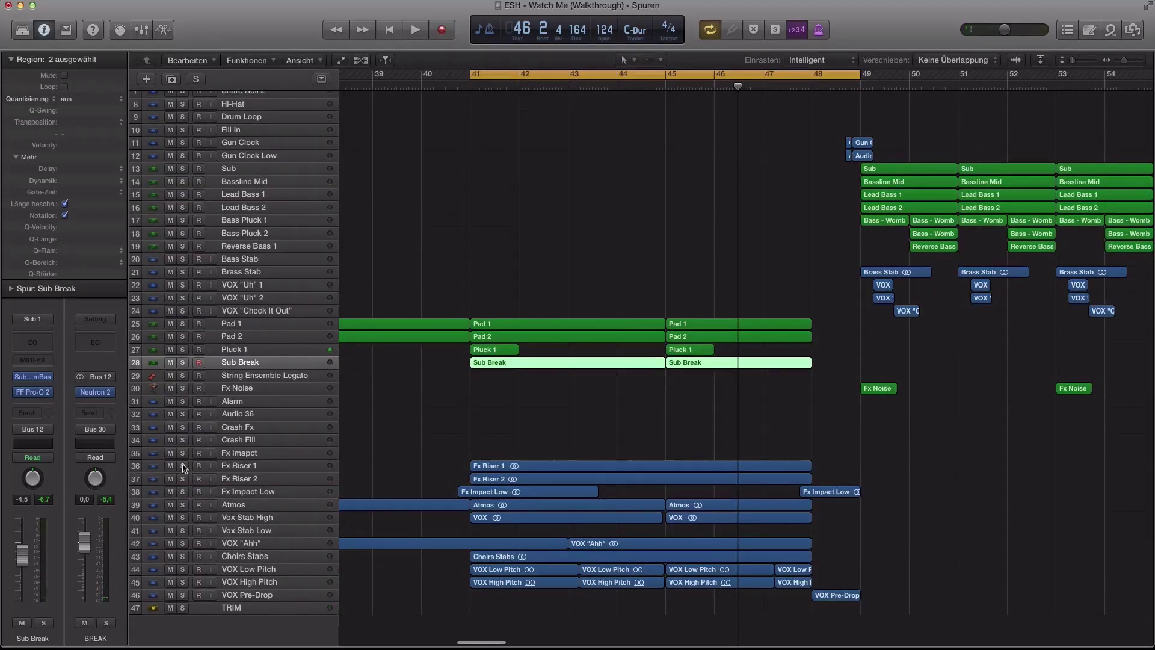
left_click(183, 466)
left_click(183, 479)
key("space")
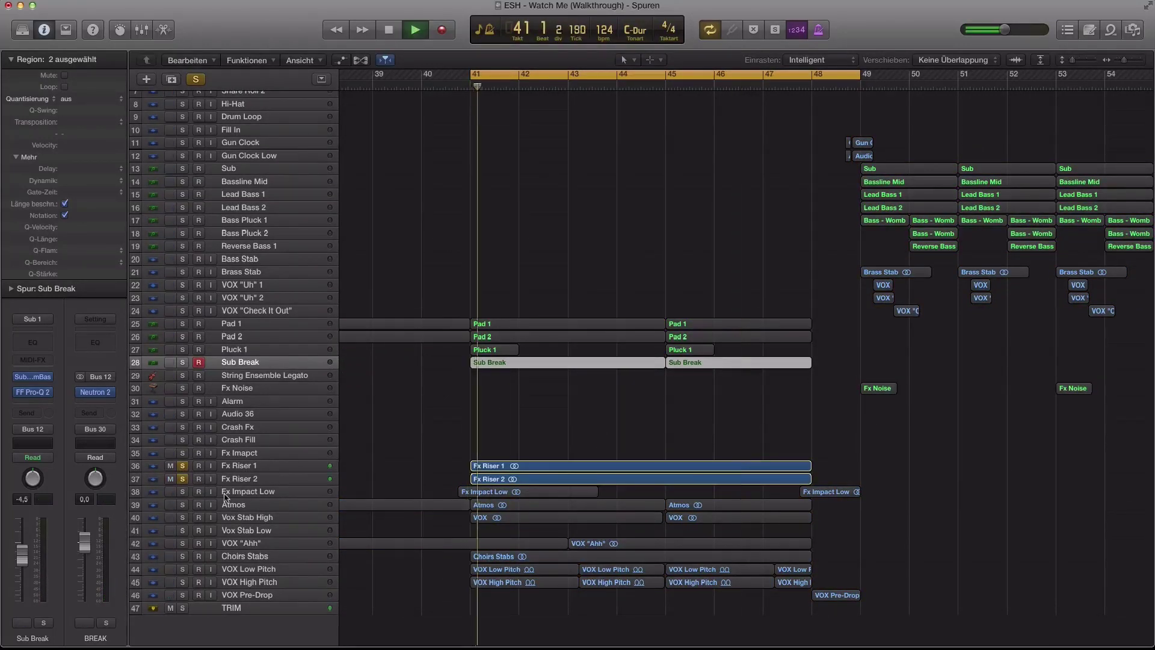
left_click(183, 479)
left_click(183, 479)
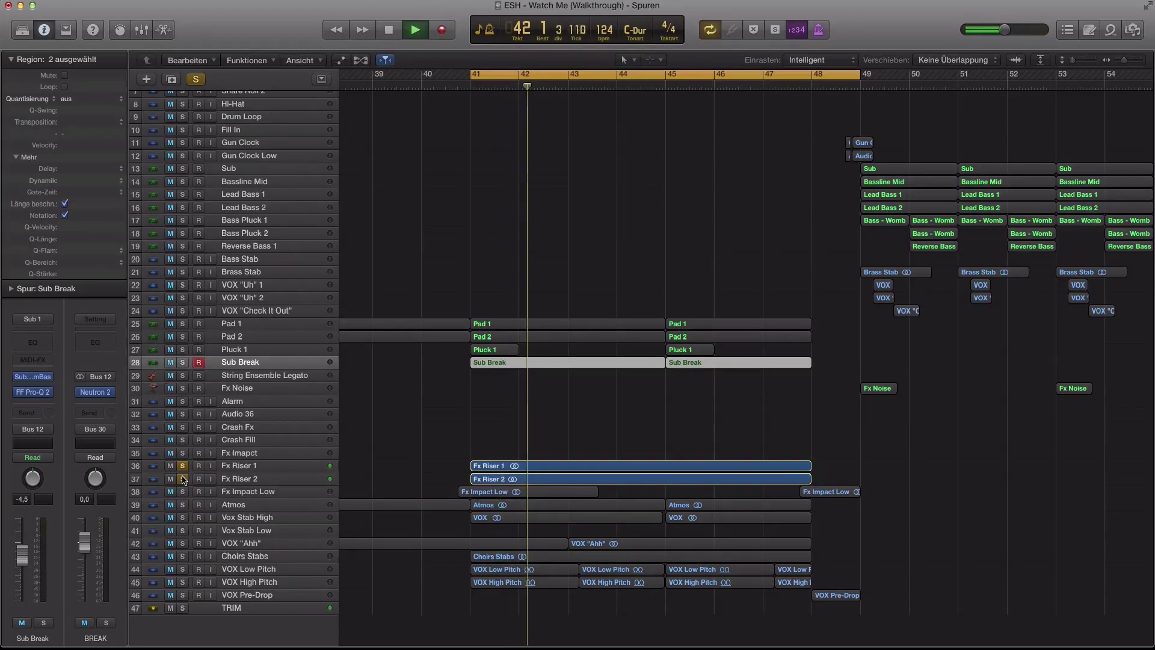
- Move the solo from the two Fx Riser tracks to Fx Impact Low and play it from around bar 41 with cycling off
left_click(183, 466)
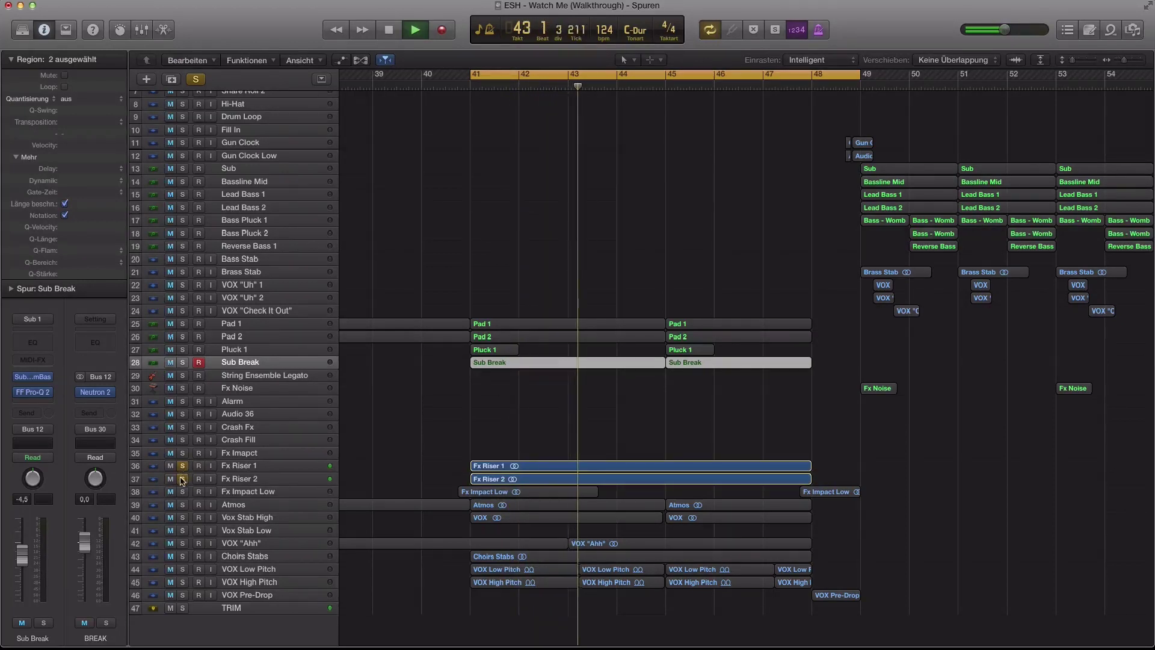
key("space")
left_click(183, 492)
left_click(183, 479)
left_click(478, 75)
left_click(470, 86)
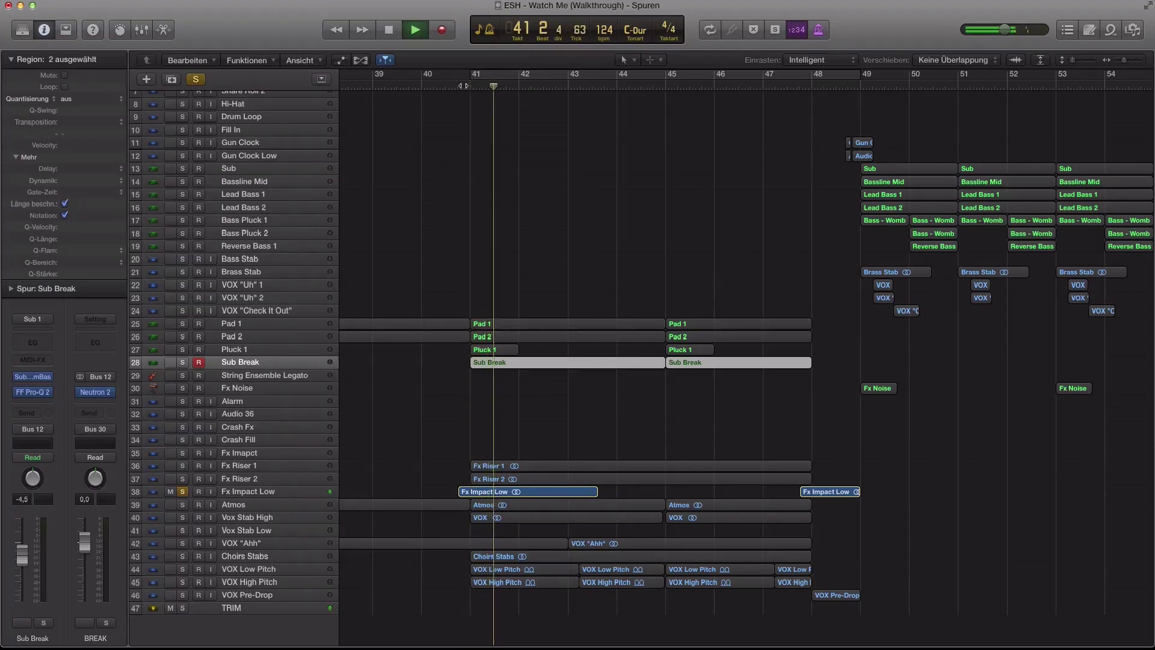
- Switch the solo from Fx Impact Low to Atmos, play it from just before bar 41, and select and enlarge the Atmos track
left_click(183, 506)
left_click(183, 492)
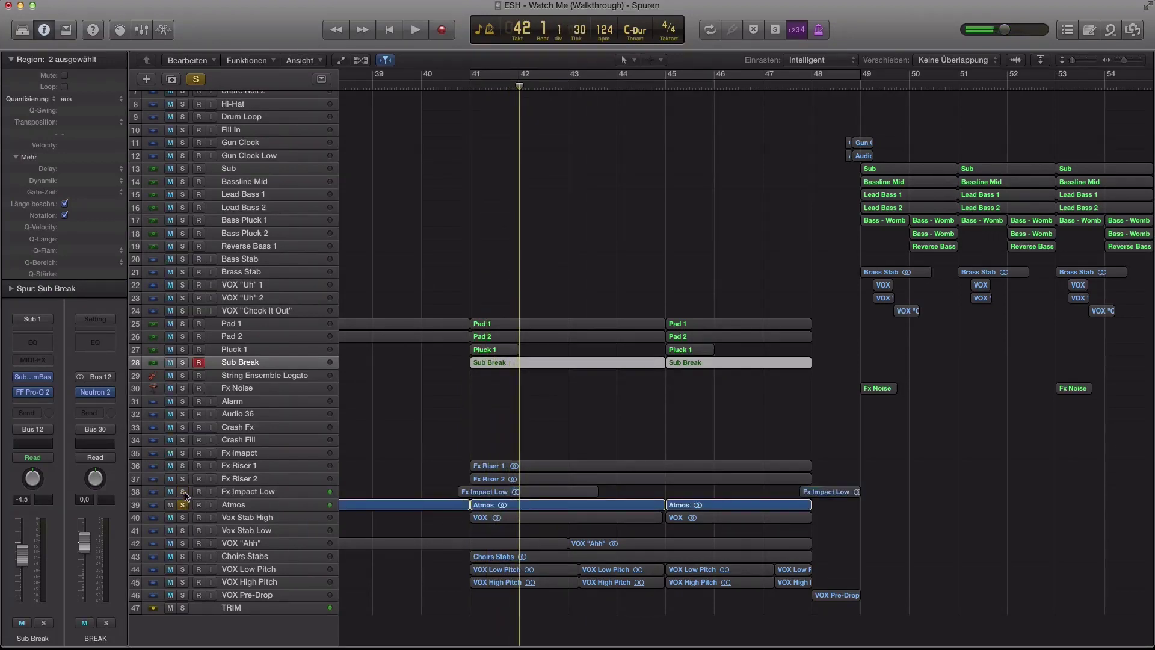
left_click(458, 86)
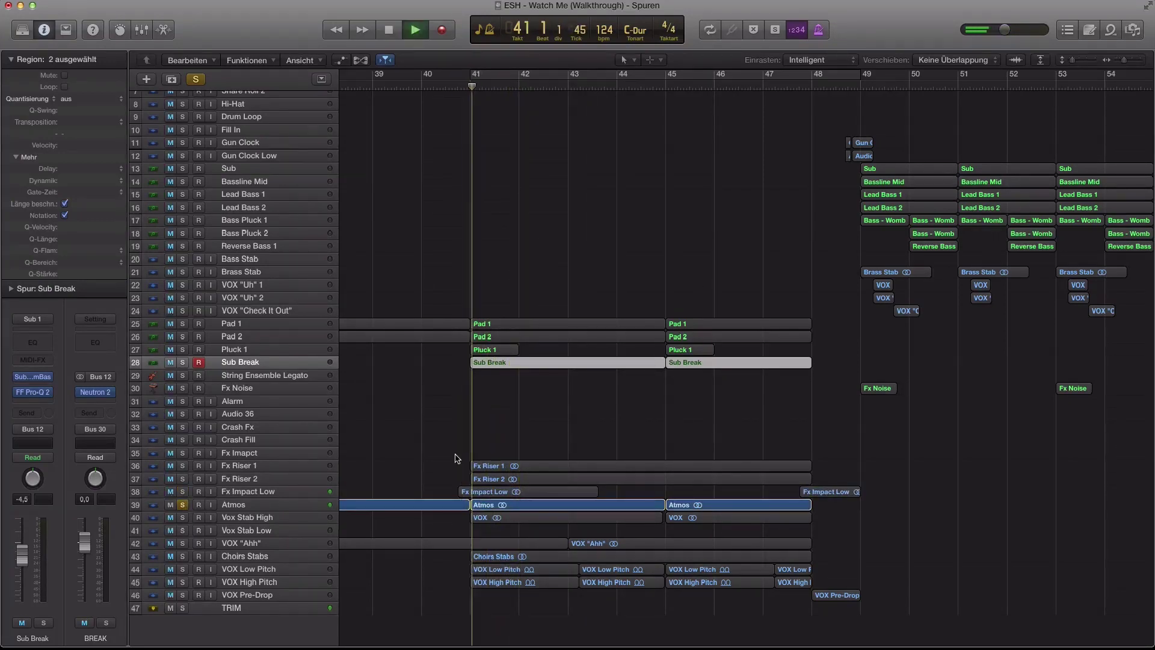
key("super+Down")
left_click(253, 579)
key("ctrl+z")
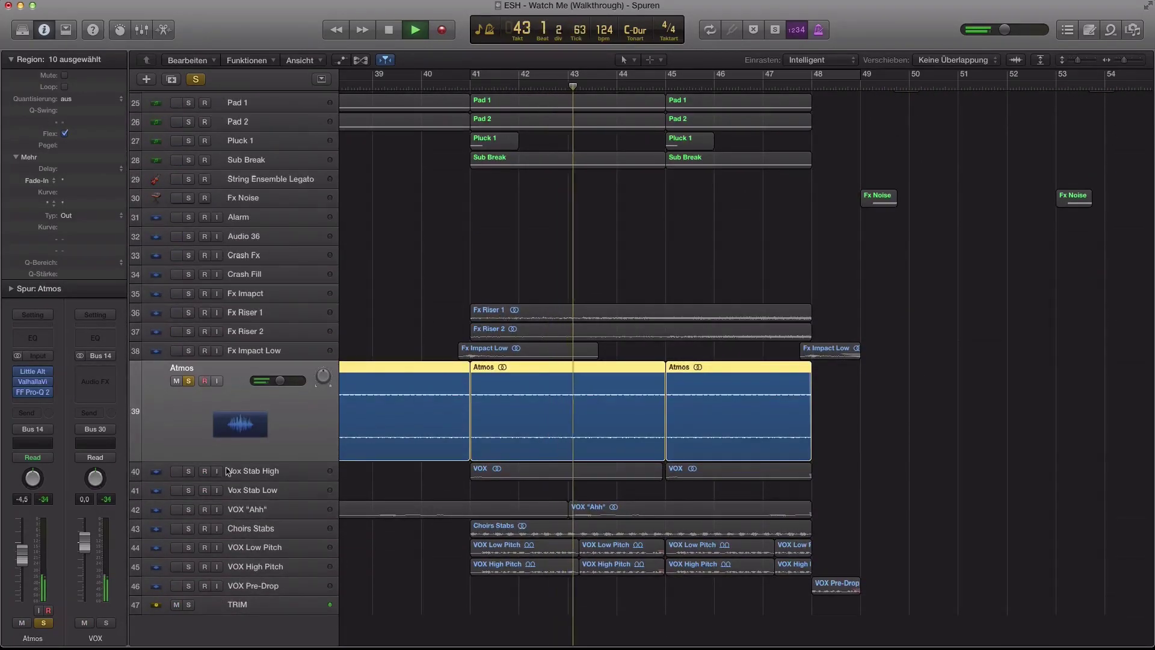
- Switch the solo to Vox Stab High, select it, re-enable the cycle over bars 41 to 49, stop playback and clear the solo
left_click(188, 471)
left_click(189, 381)
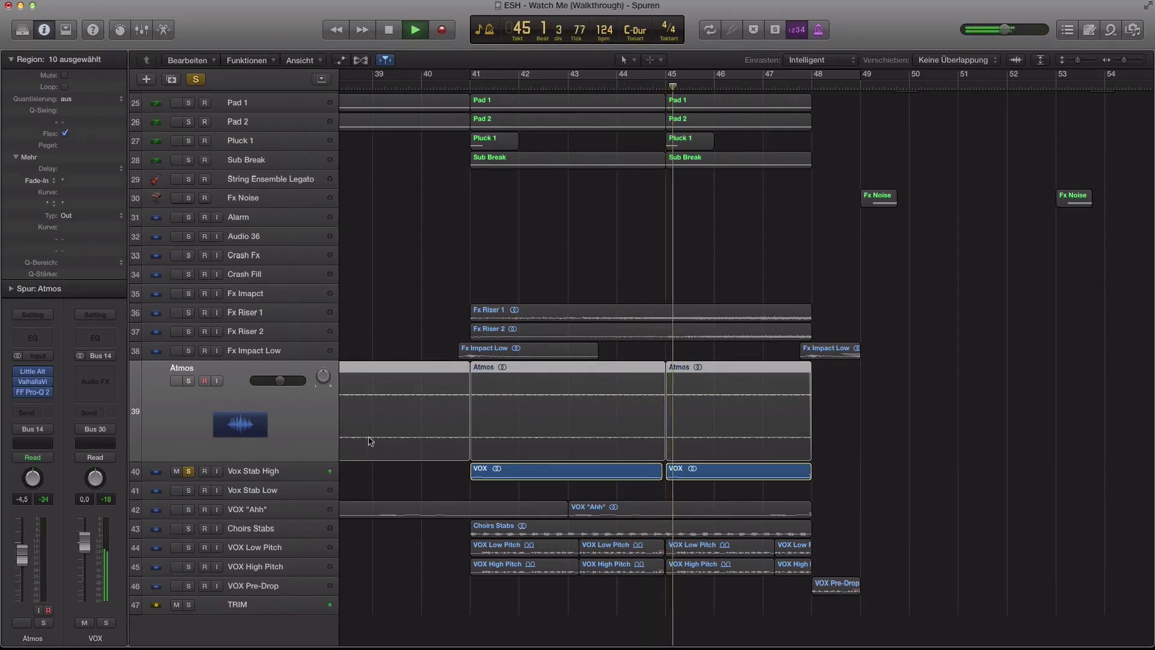
left_click(368, 471)
left_click(567, 78)
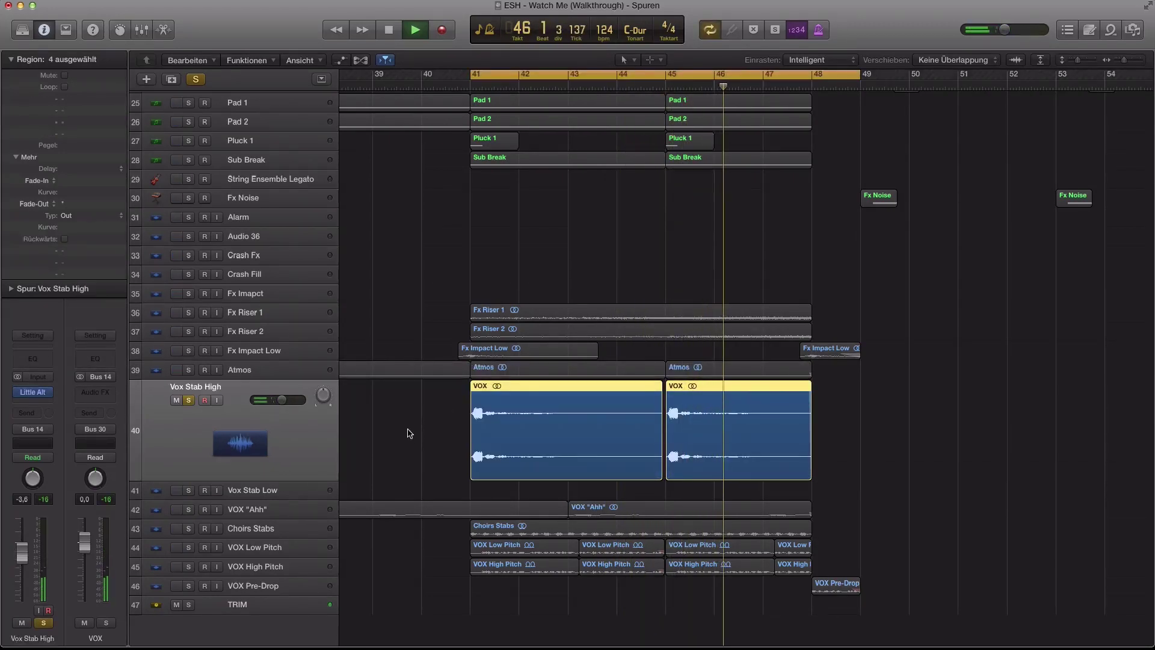
key("space")
left_click(189, 401)
key("super+Up")
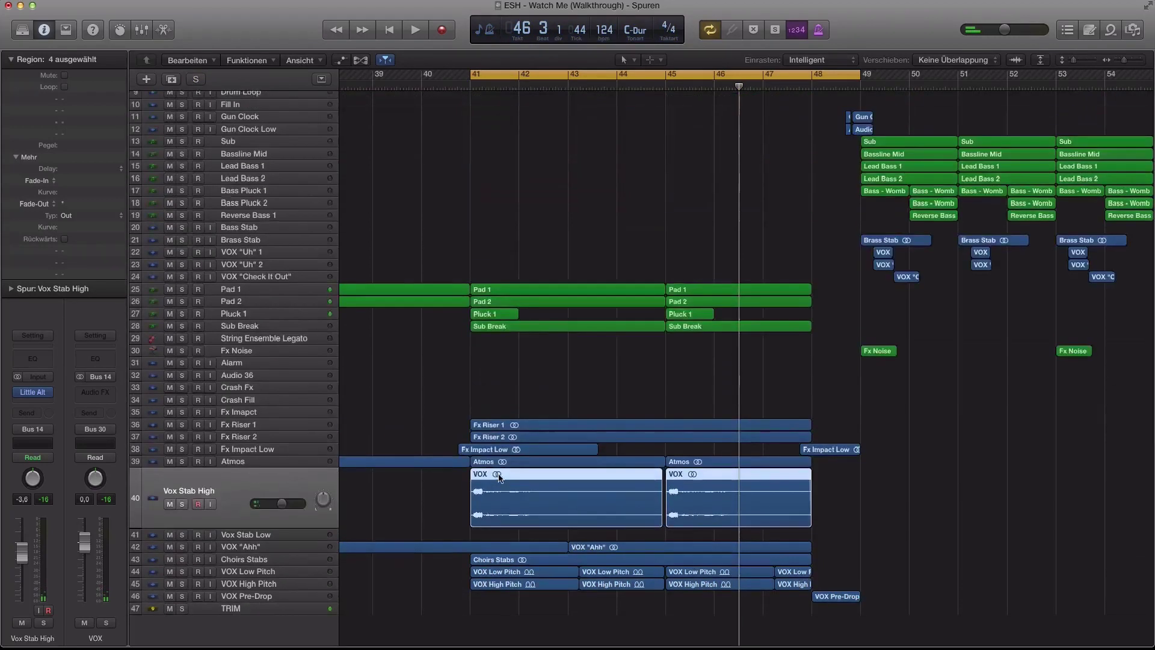
- Select the VOX "Ahh" track, play it soloed from bar 41, and stop playback
left_click(257, 550)
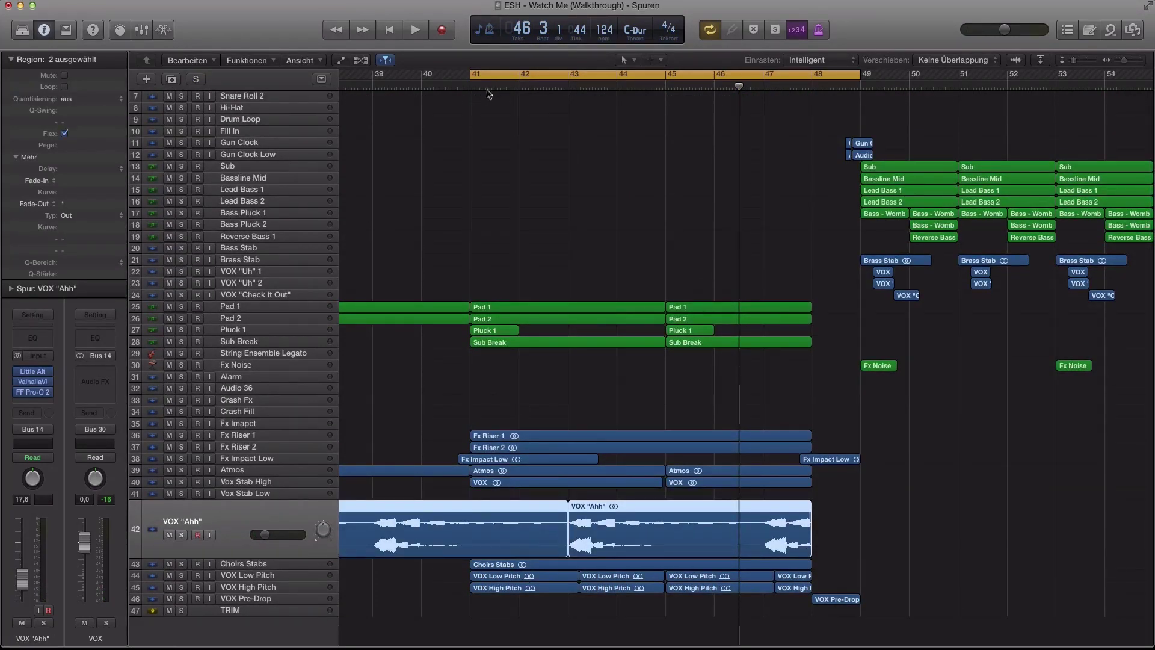
key("space")
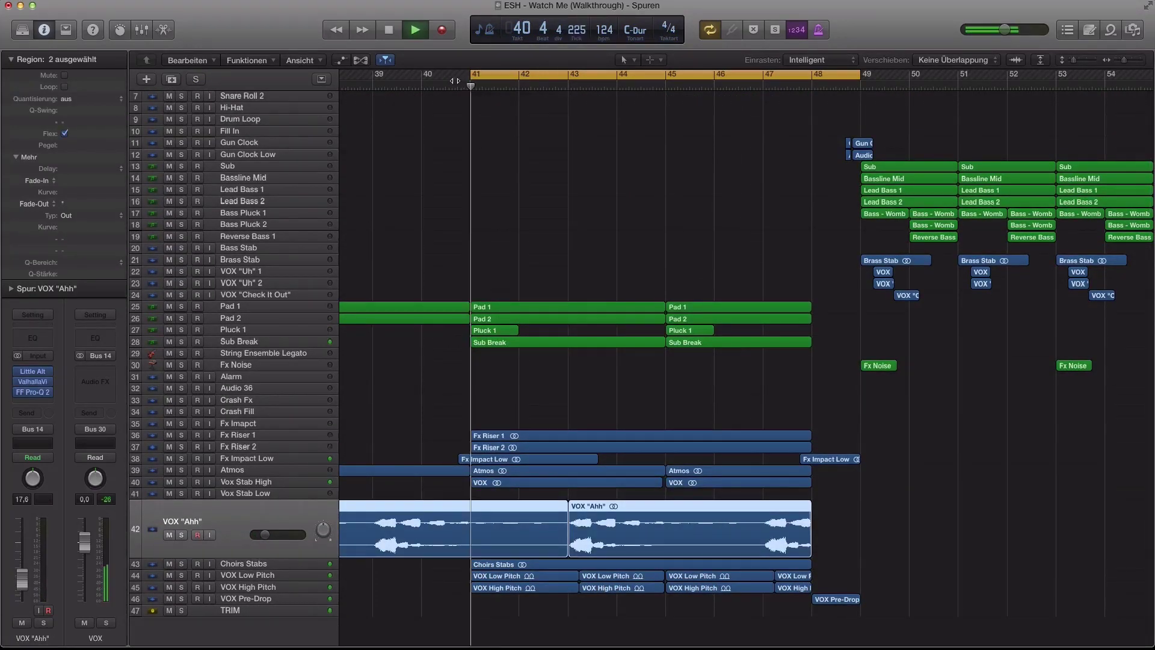
left_click(182, 535)
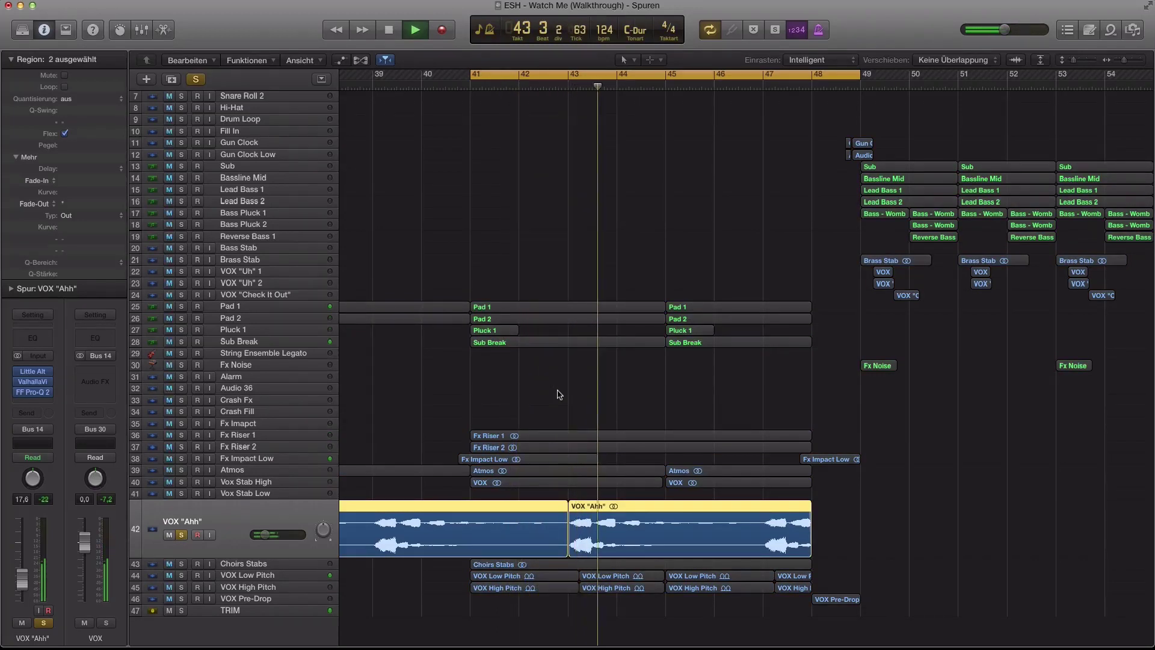
key("super+Up")
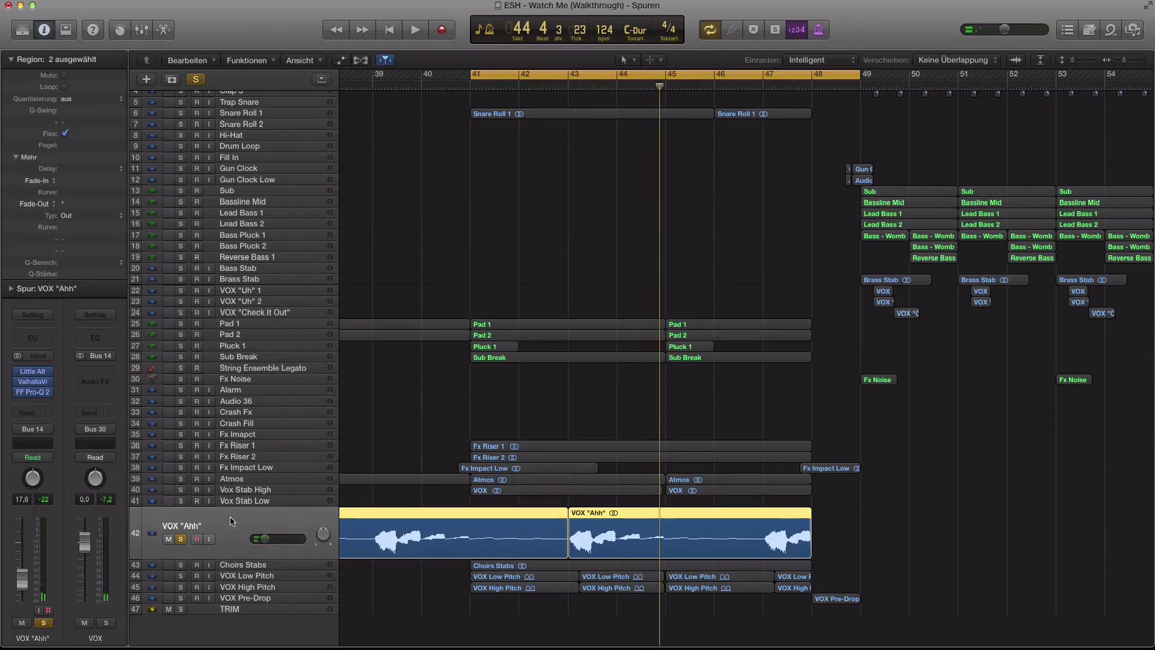
key("super+Up")
key("super+Up")
key("super+Up")
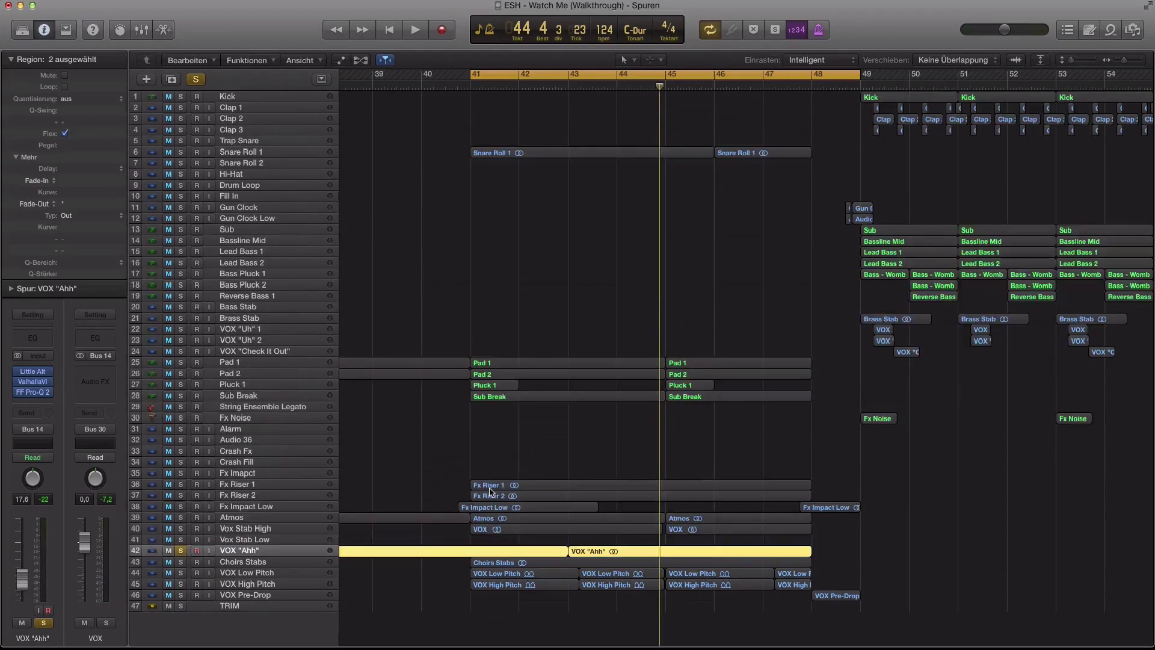
- Switch the solo from VOX "Ahh" to Choirs Stabs, select its region, and play it with the track enlarged
left_click(174, 457)
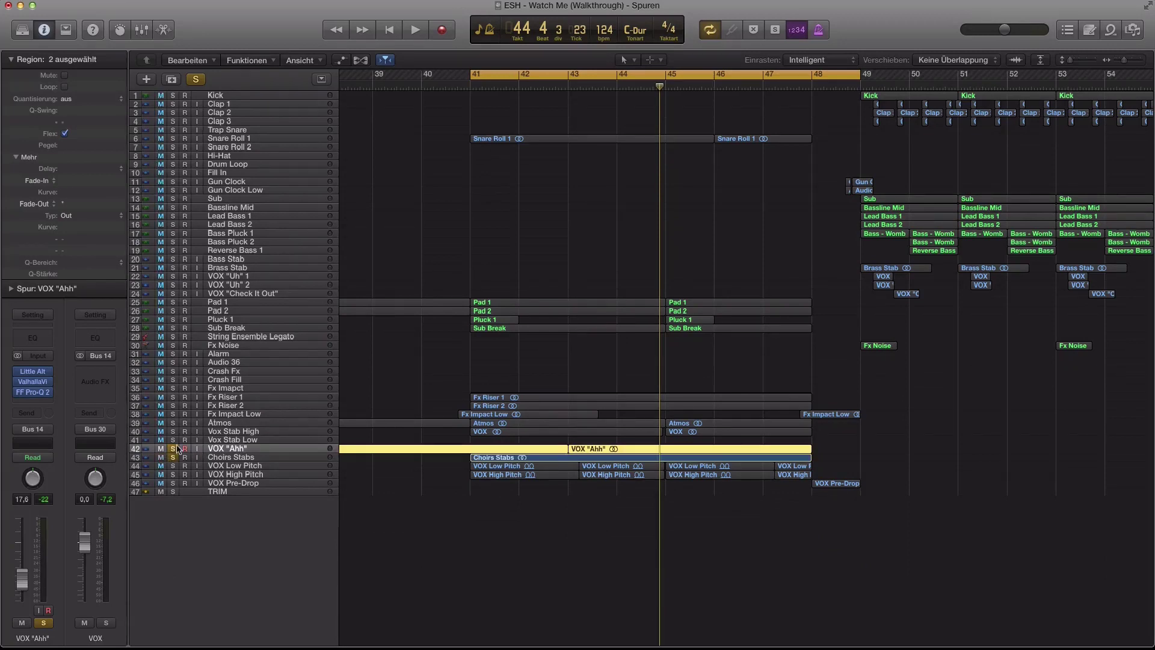
left_click(173, 449)
left_click(542, 458)
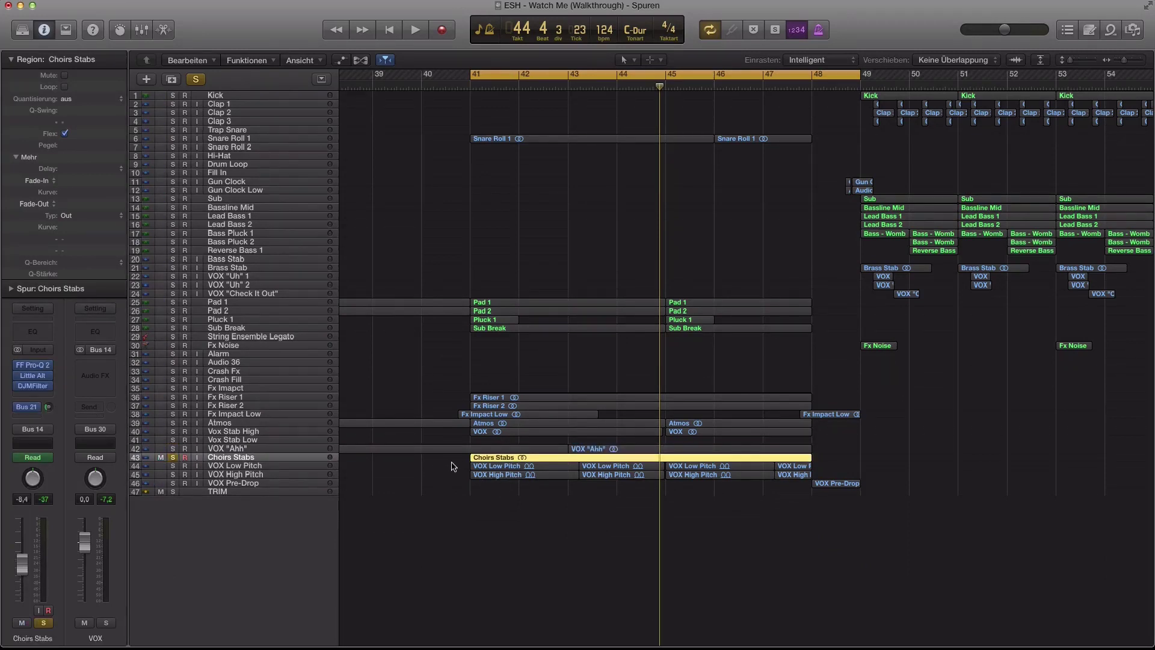
key("space")
key("super+Down")
key("ctrl+z")
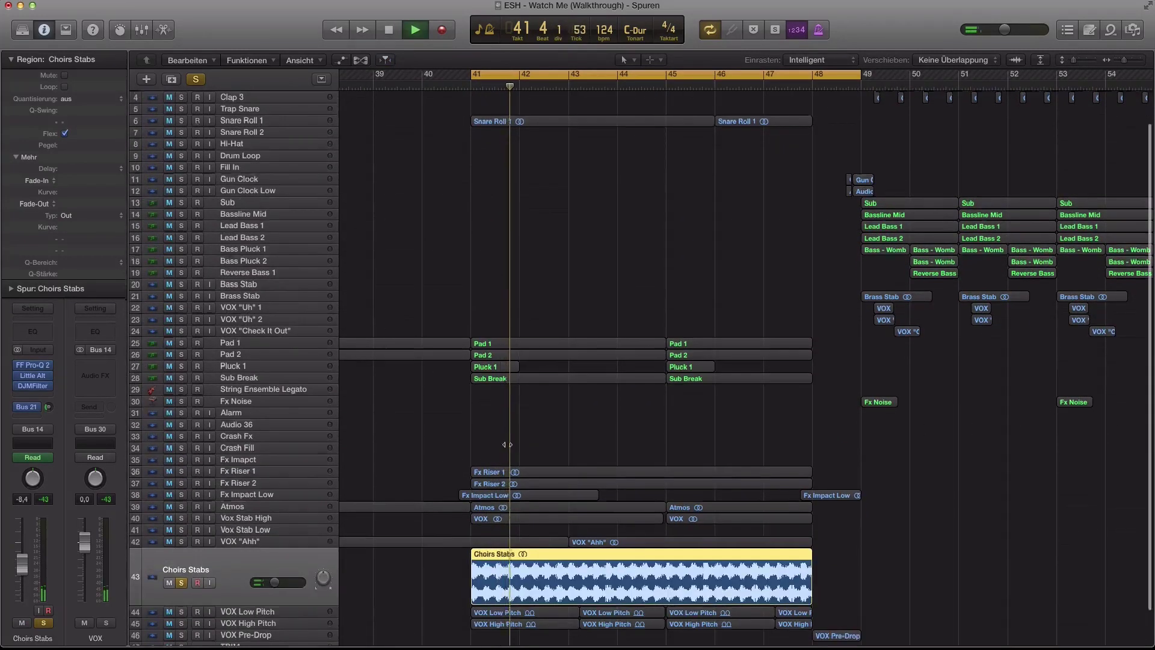
scroll(508, 445, "down", 2)
scroll(541, 530, "up", 3)
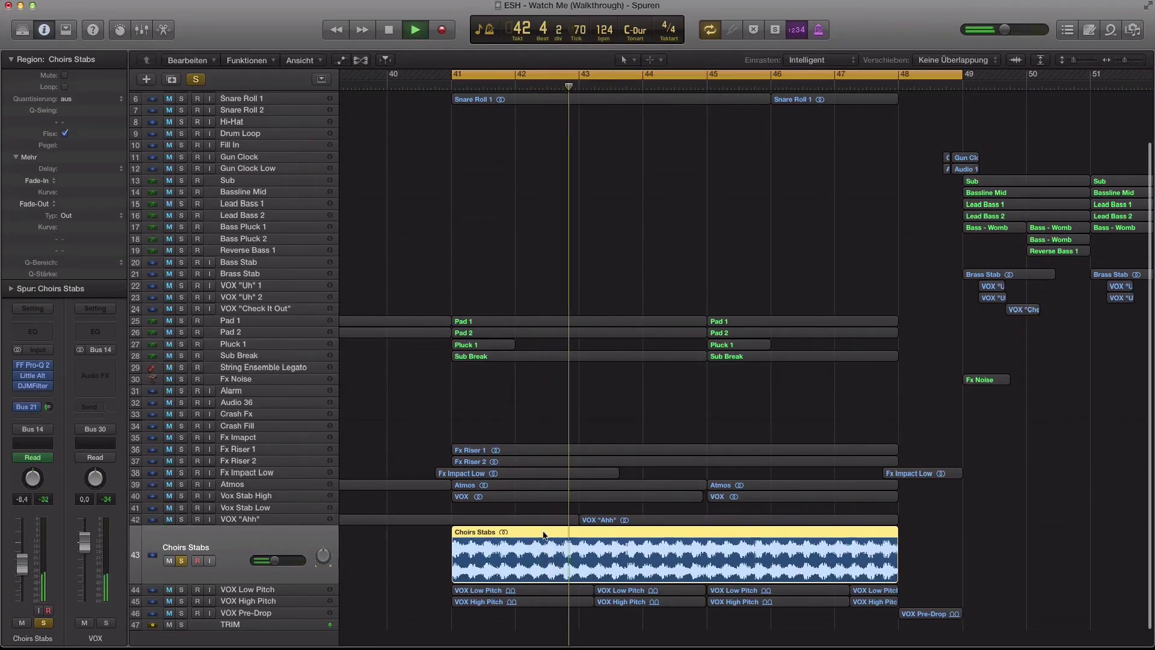
left_click(162, 437, "alt")
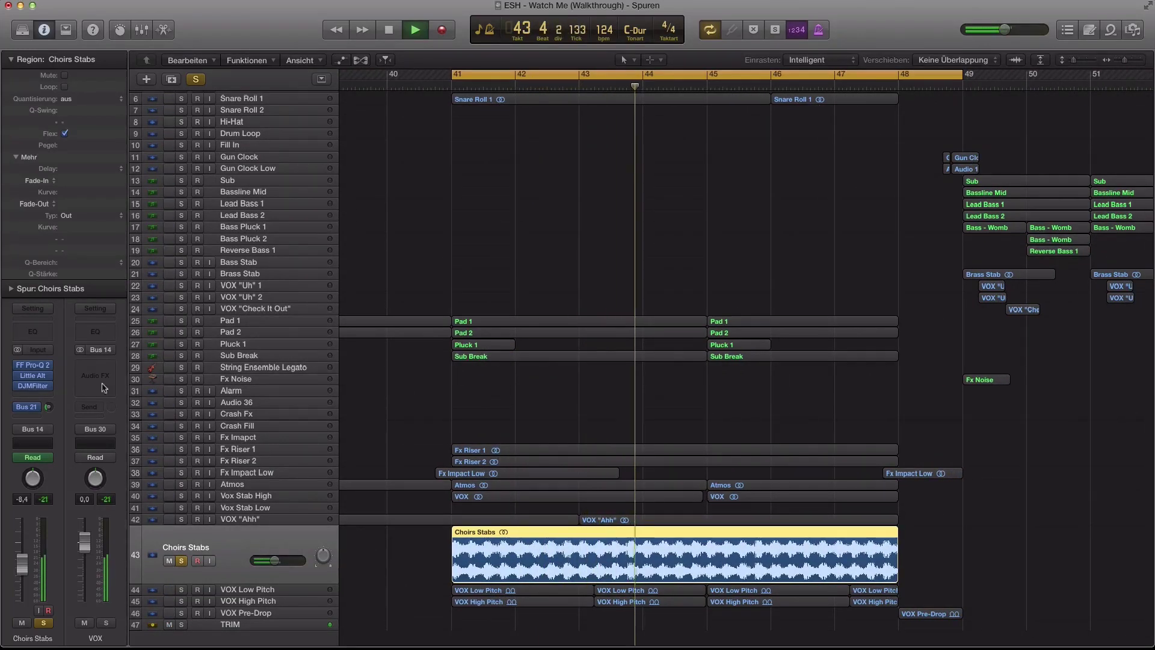
- View the FF Pro-Q 2 and Little AlterBoy settings on Choirs Stabs, close both, stop playback and clear the solo
left_click(32, 365)
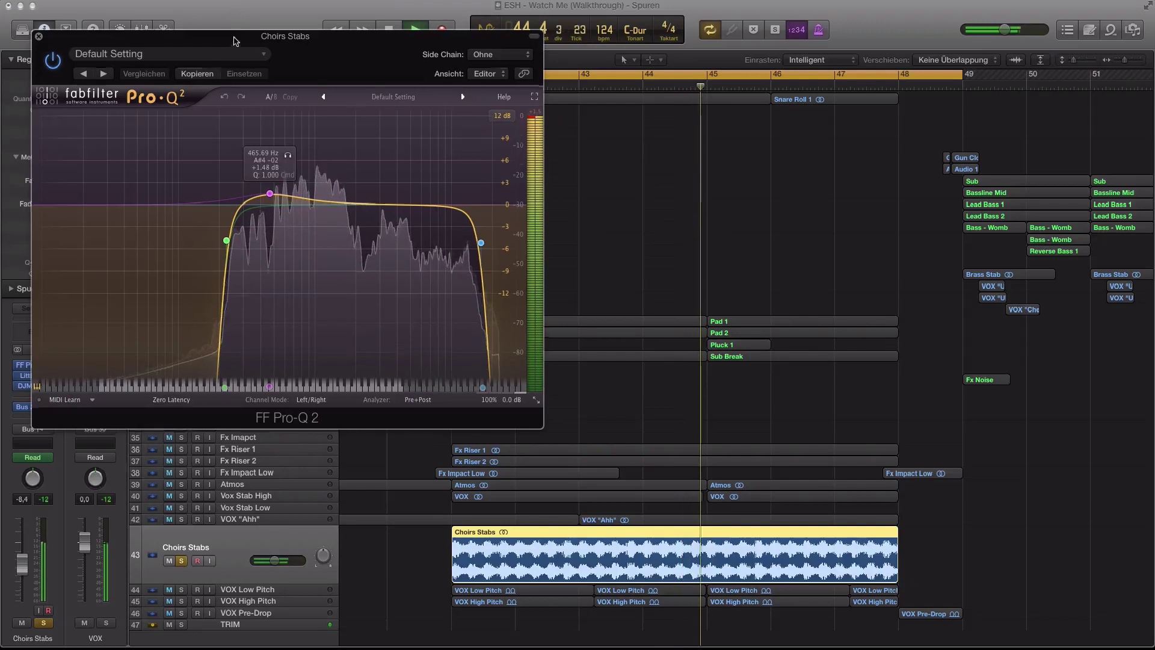
left_click_drag(235, 44, 300, 13)
left_click(33, 375)
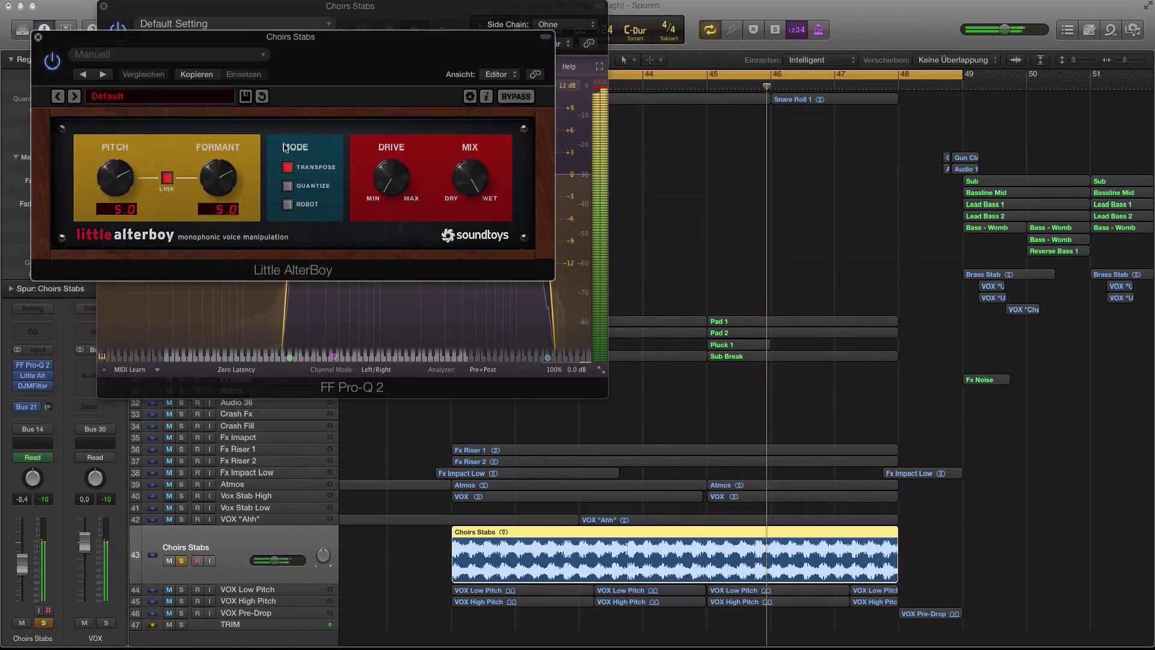
left_click(38, 37)
left_click(103, 6)
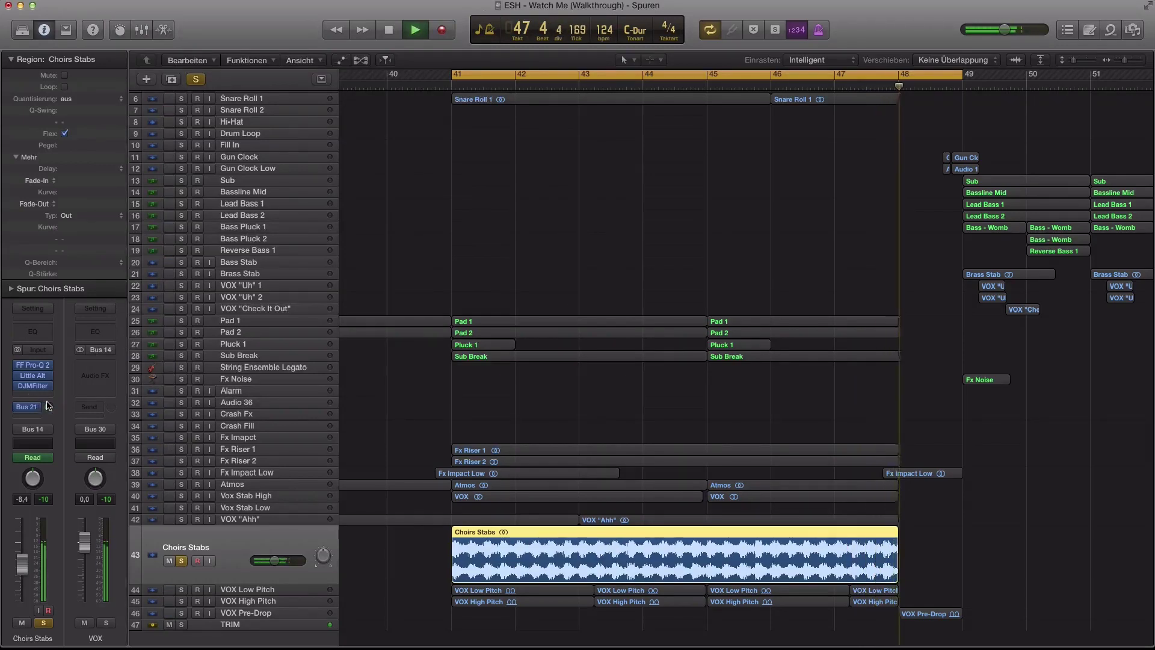
key("space")
left_click(180, 561)
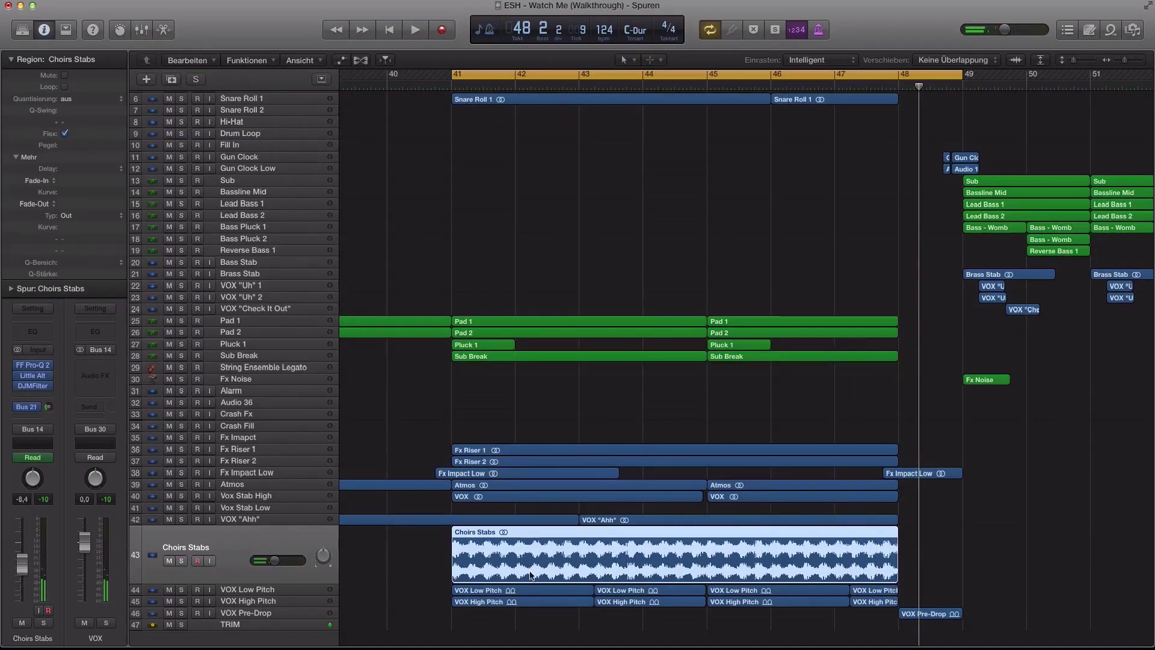
- Solo VOX Low Pitch and VOX High Pitch, select VOX Low Pitch, and play both together from bar 41
key("super+Up")
left_click(179, 498)
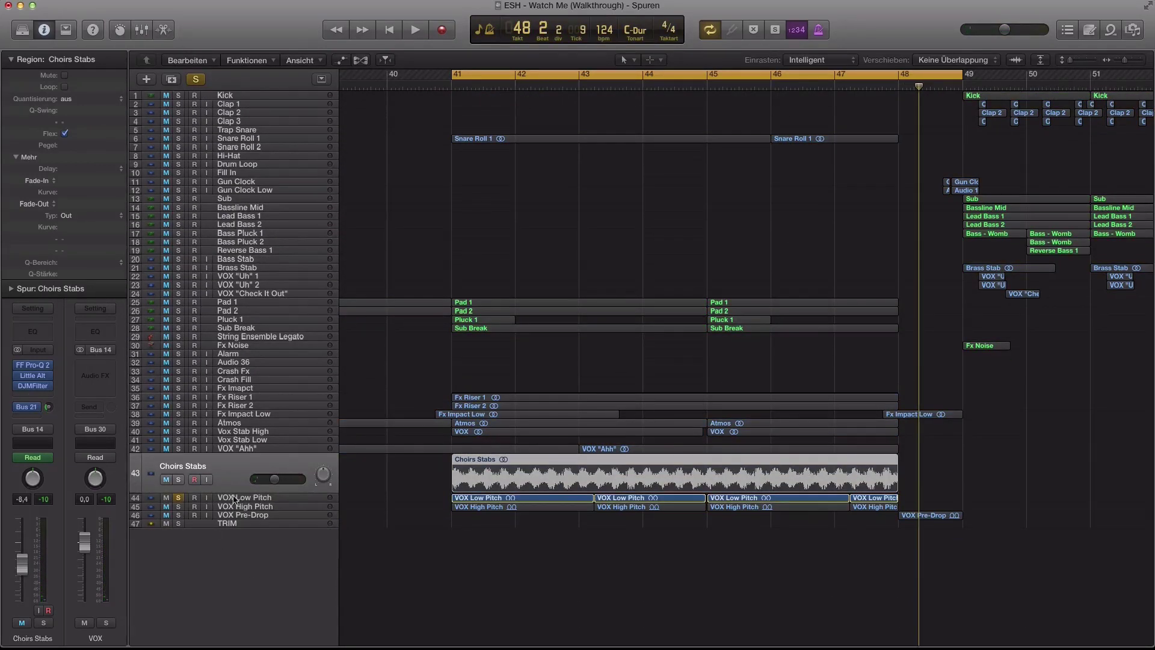
key("ctrl+z")
key("super+Down")
key("super+Down")
key("super+Down")
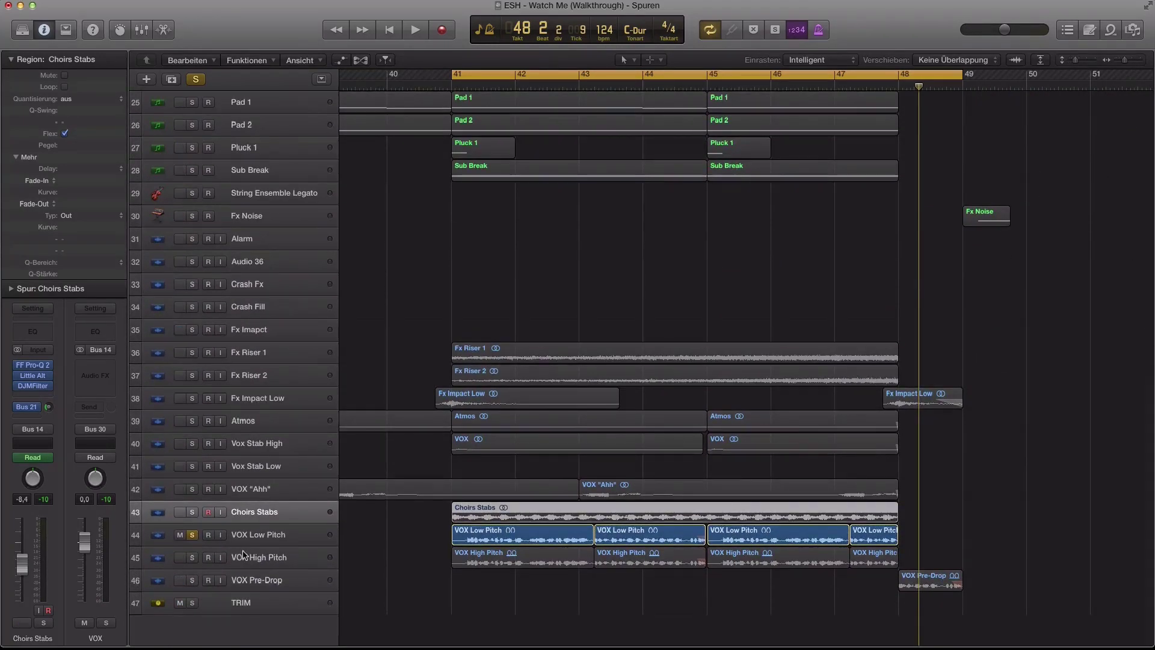
left_click(192, 559)
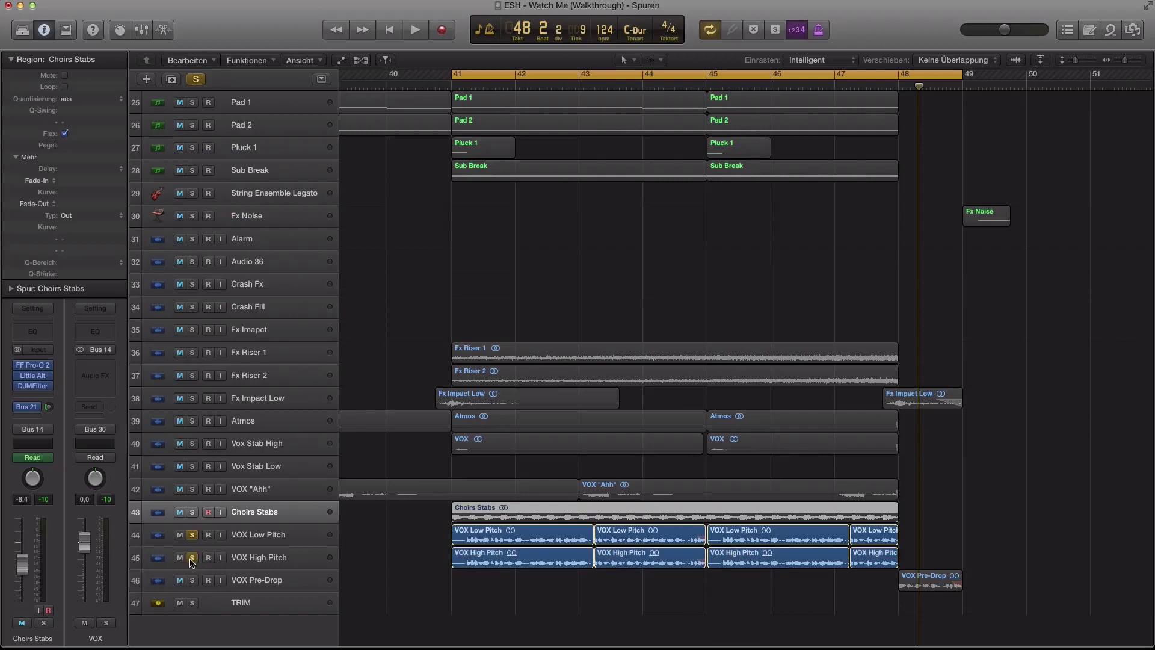
left_click(258, 535)
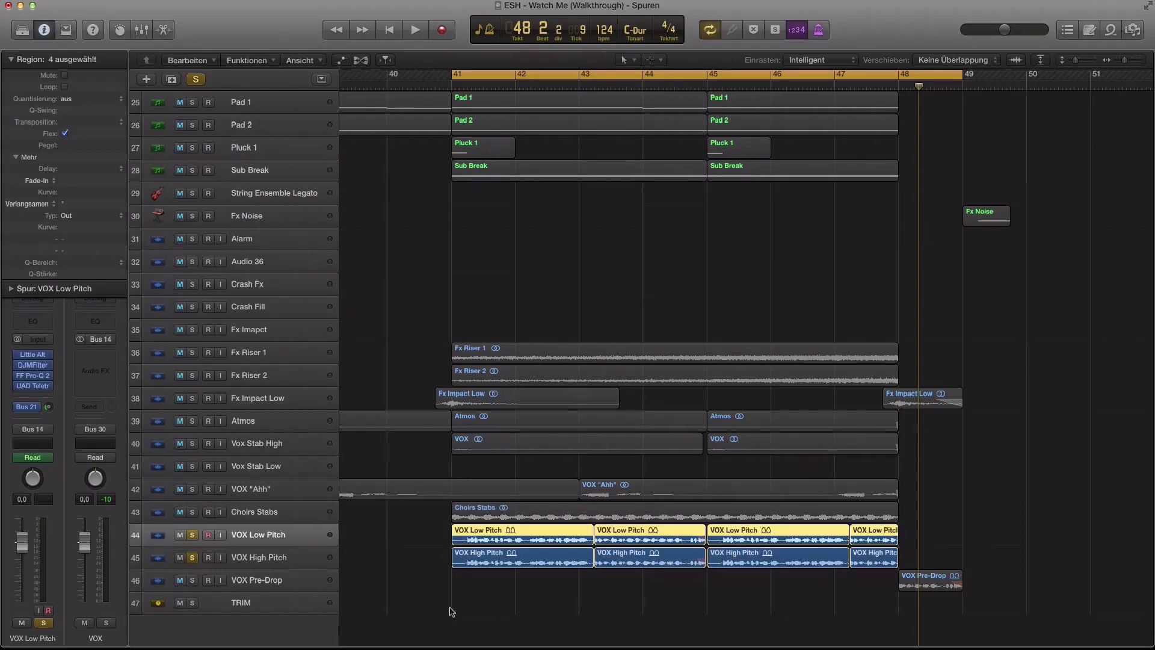
key("space")
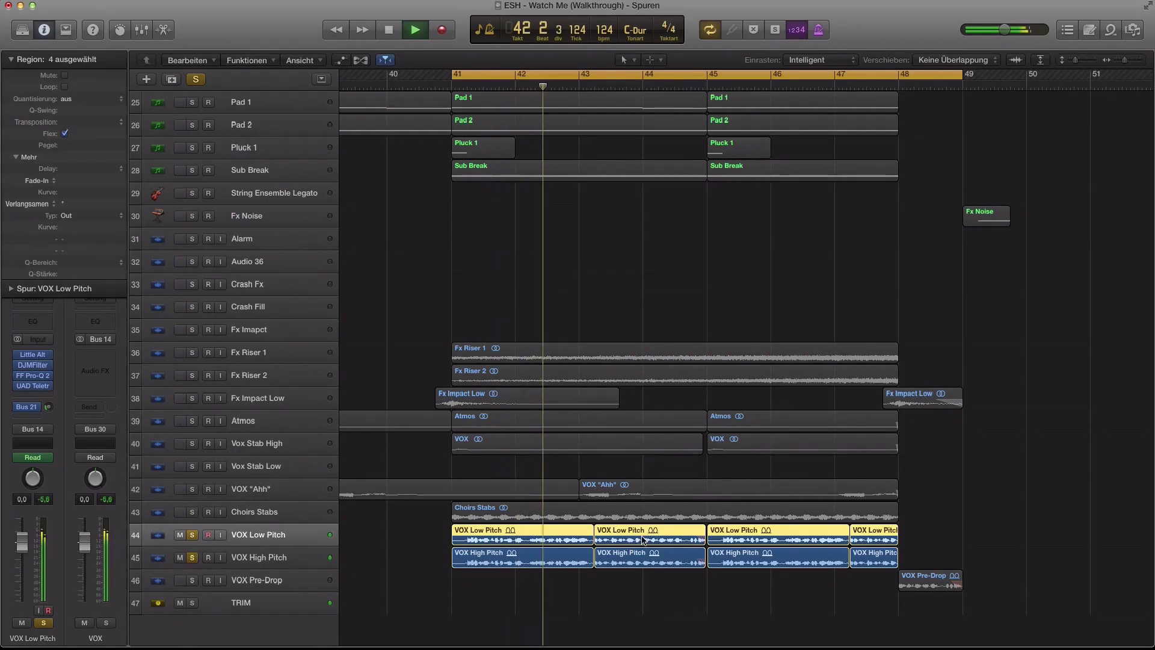
- Toggle the solos of VOX High Pitch and VOX Low Pitch in turn to compare them, stop playback and clear both solos
key("super+Left")
scroll(642, 538, "right", 3)
left_click(192, 559)
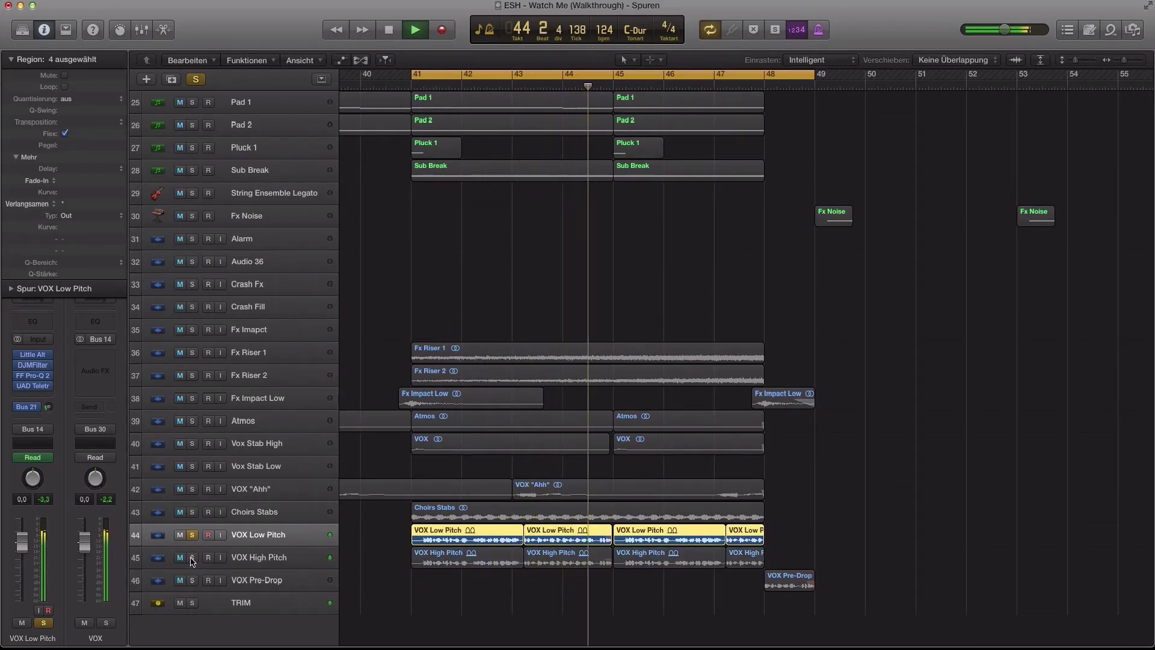
left_click(192, 559)
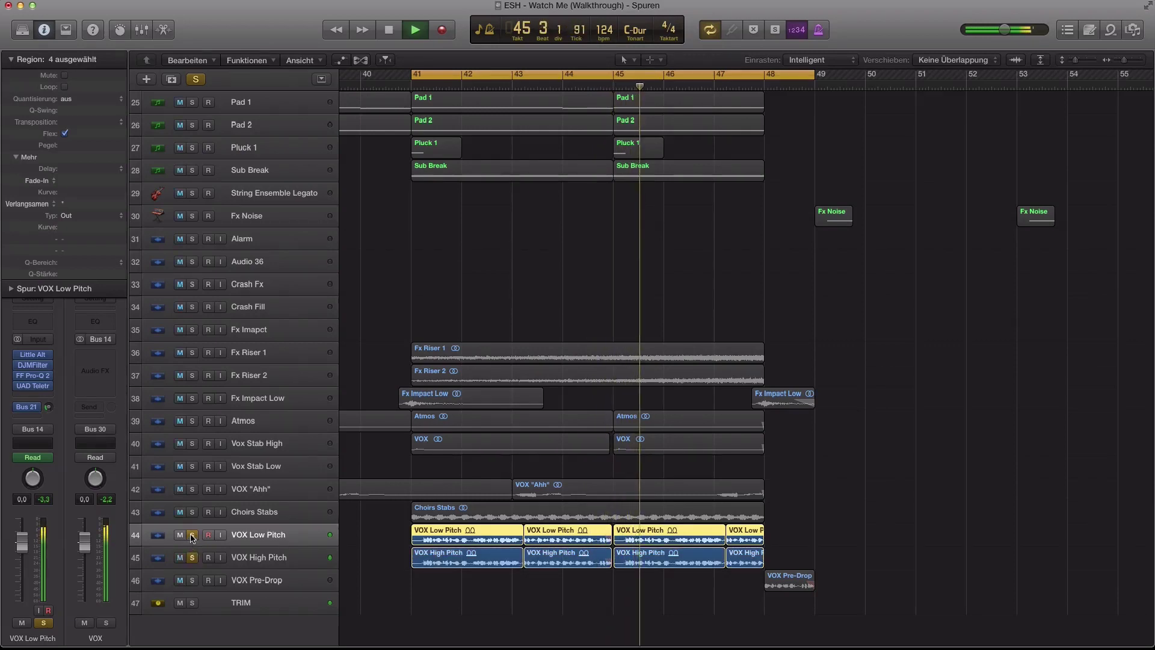
left_click(192, 535)
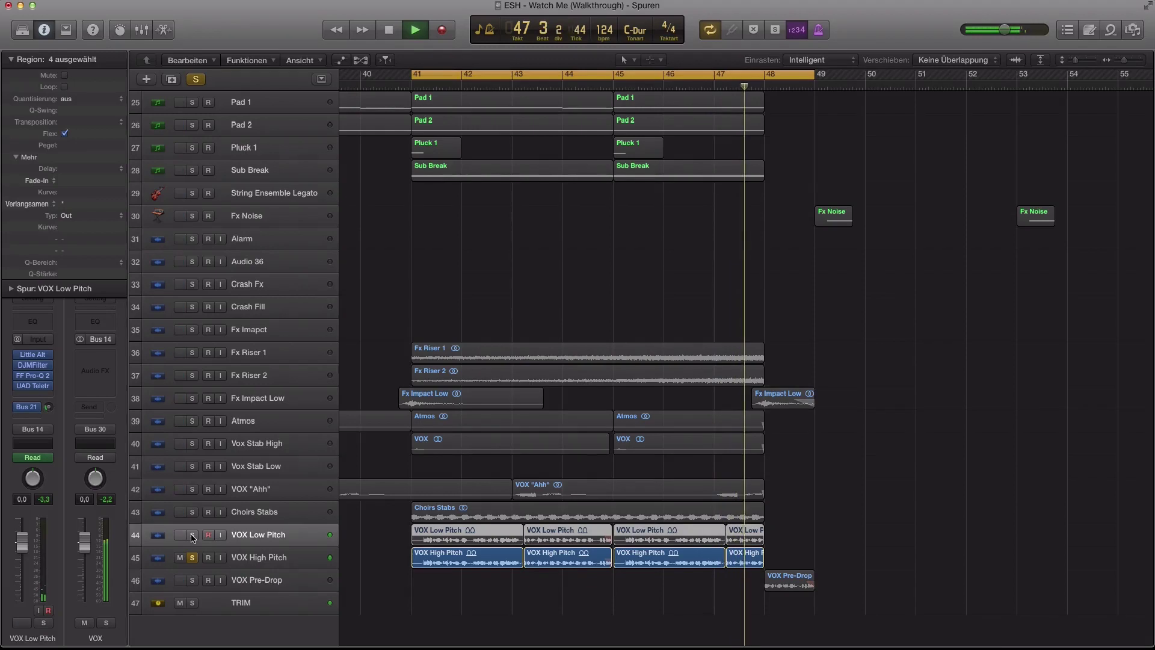
left_click(192, 535)
key("space")
key("super+Left")
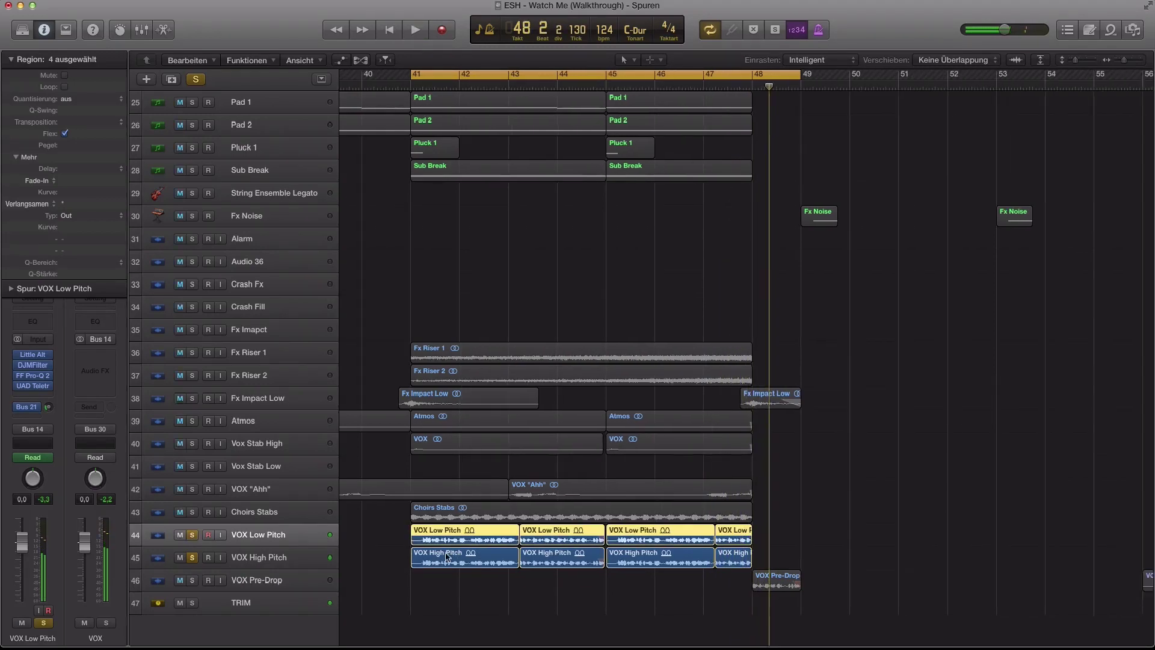
key("s")
- View the Little AlterBoy pitch and formant settings on VOX Low Pitch and close the plug-in
key("super+Right")
key("super+Left")
key("super+Left")
key("super+Up")
scroll(208, 572, "up", 1)
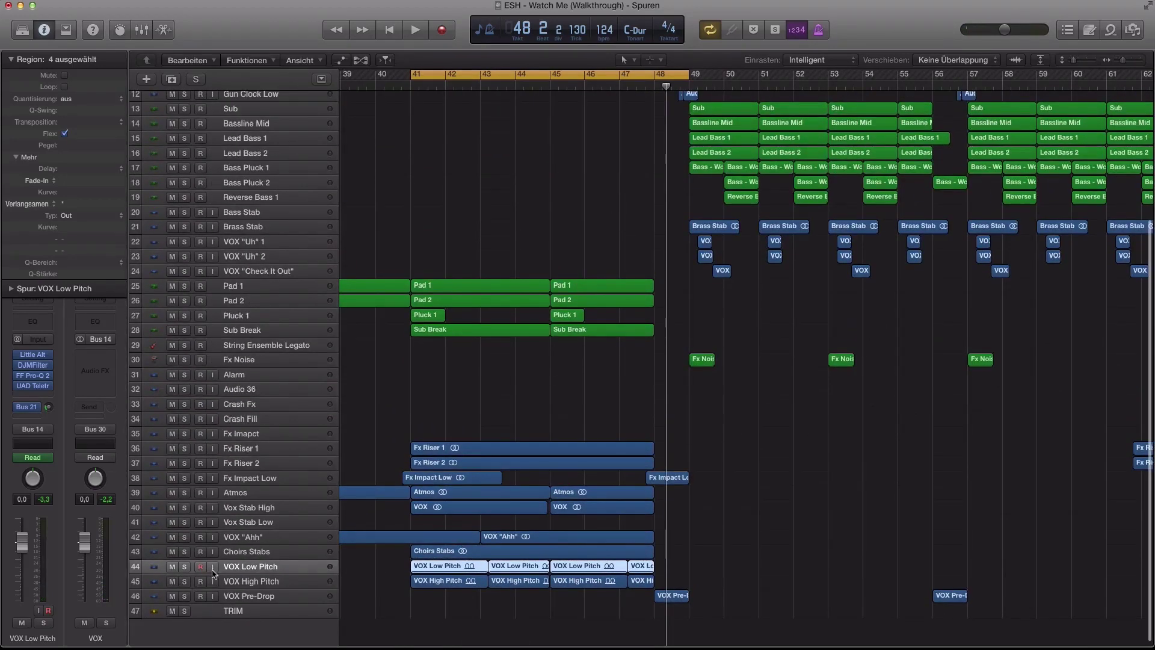
left_click(33, 355)
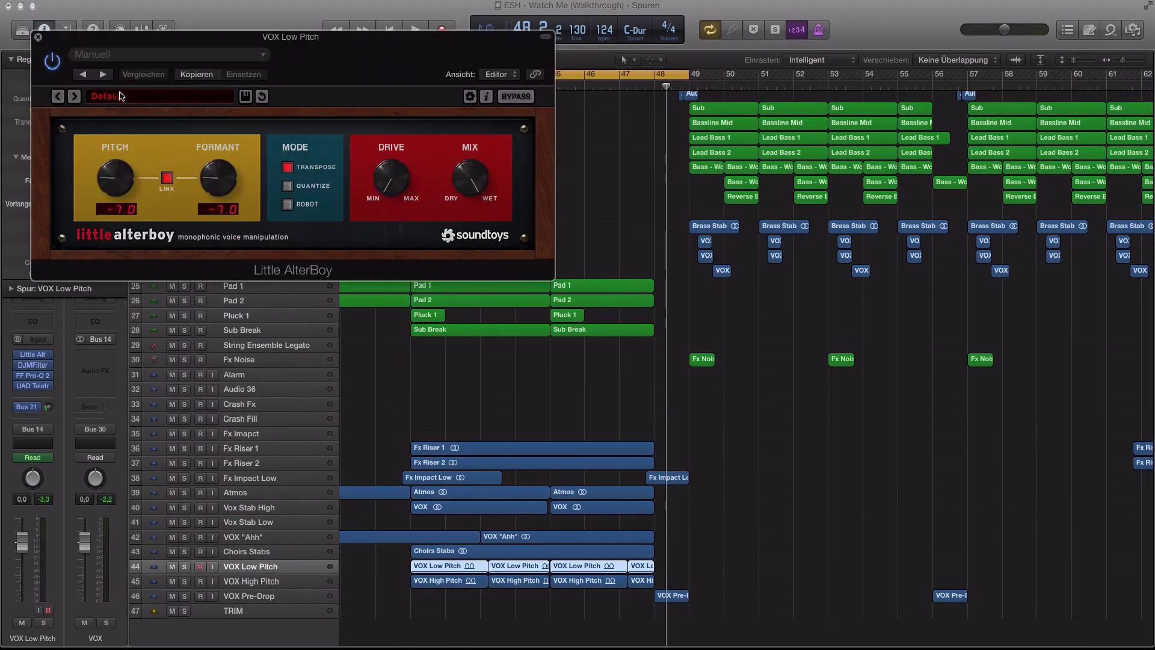
left_click(38, 38)
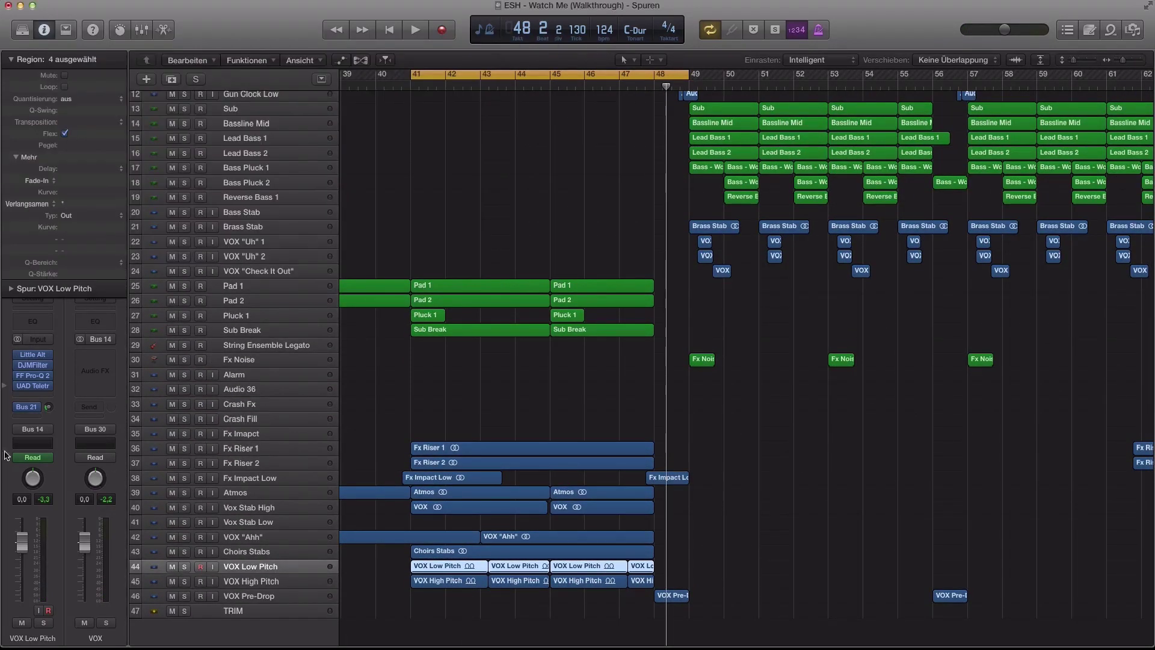
- View the DJMFilter on VOX Low Pitch, close it, and open the track's FF Pro-Q 2 equalizer
left_click(34, 365)
left_click(191, 406)
left_click(36, 37)
left_click(34, 377)
left_click(189, 333)
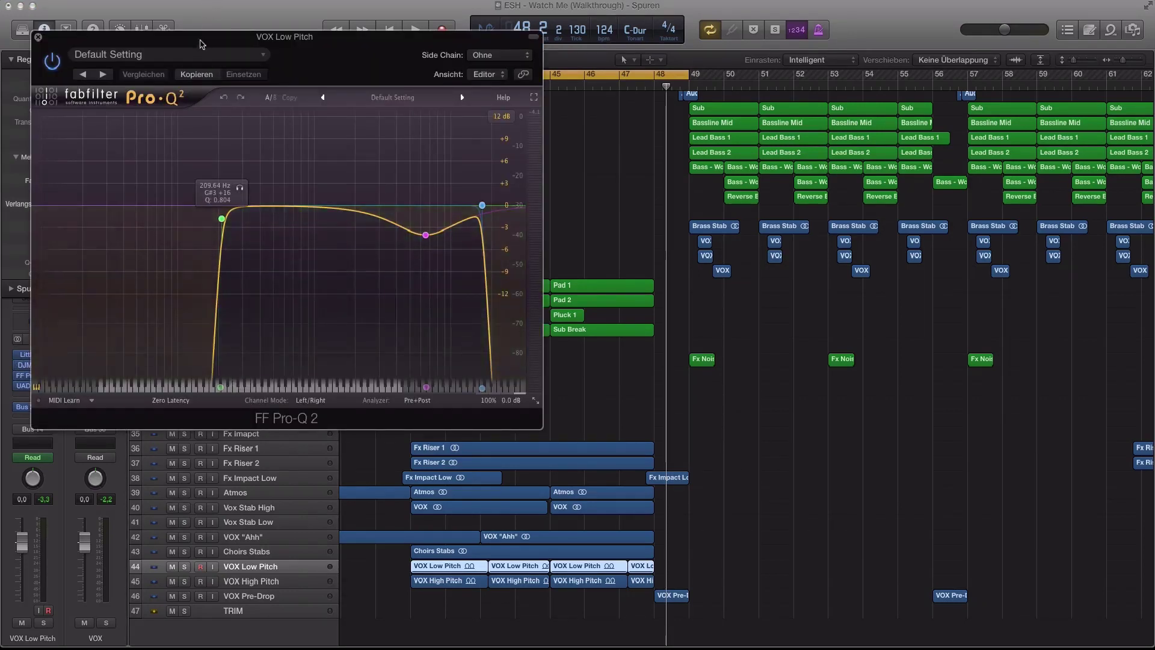
- Solo VOX Low Pitch, play it, and toggle its FF Pro-Q 2 equalizer off and on to compare the sound
left_click_drag(287, 7, 638, 8)
left_click(185, 567)
key("space")
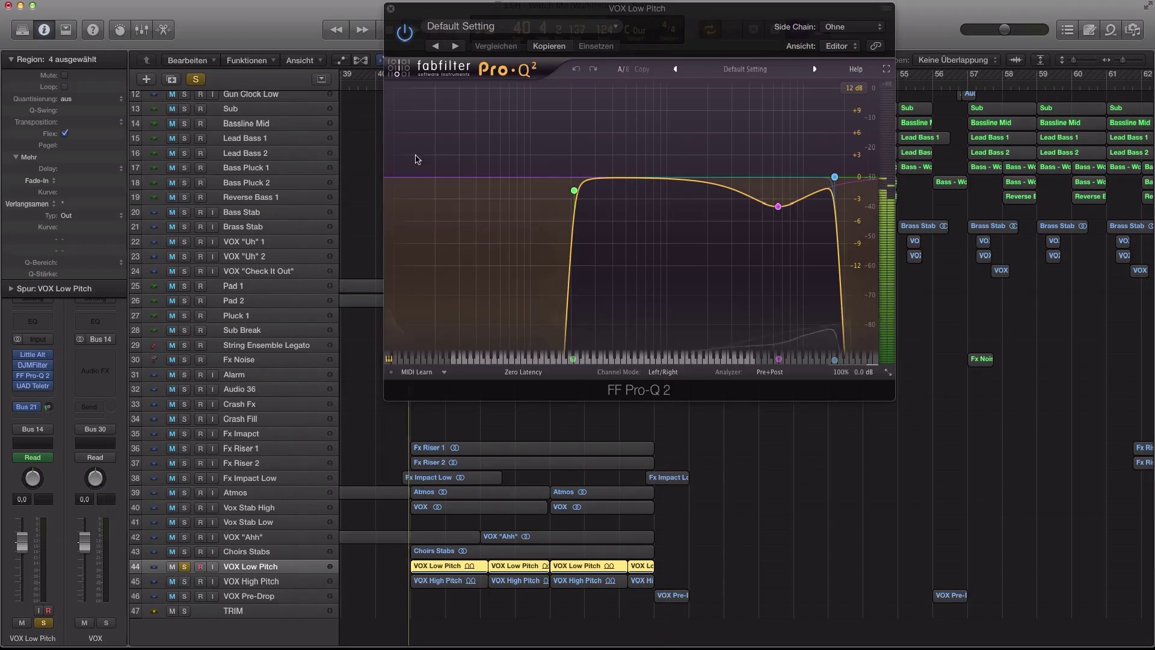
left_click(403, 35)
left_click(404, 36)
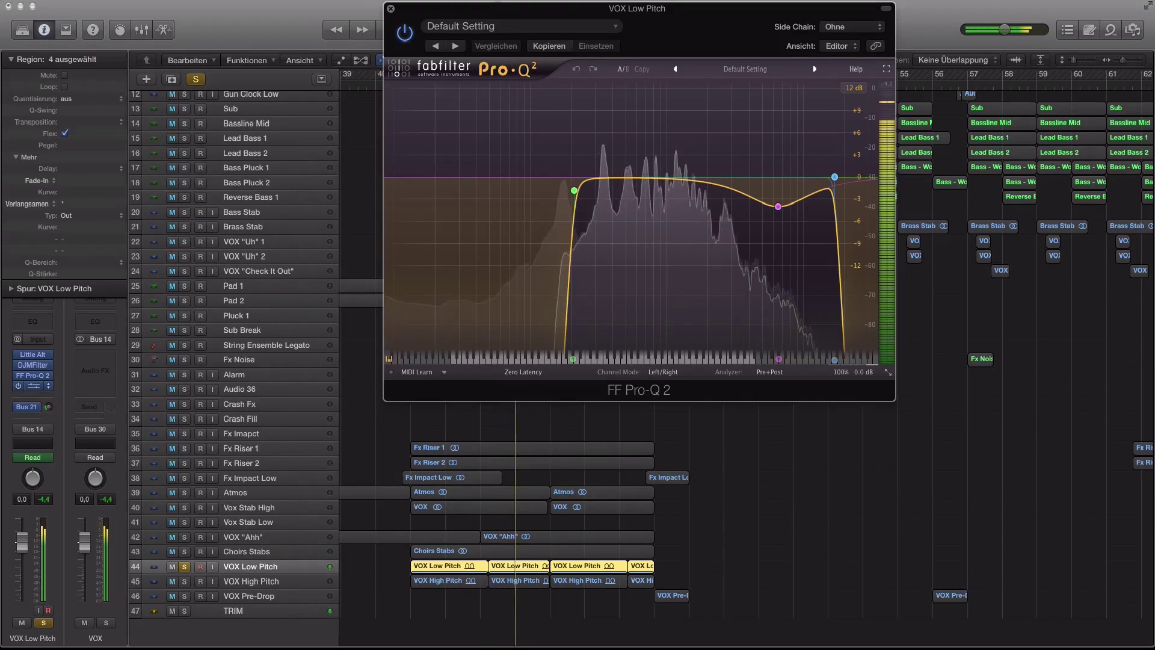
- View the UAD Teletronix LA-2A on VOX Low Pitch, close both plug-in windows, and show the wider arrangement
left_click(34, 385)
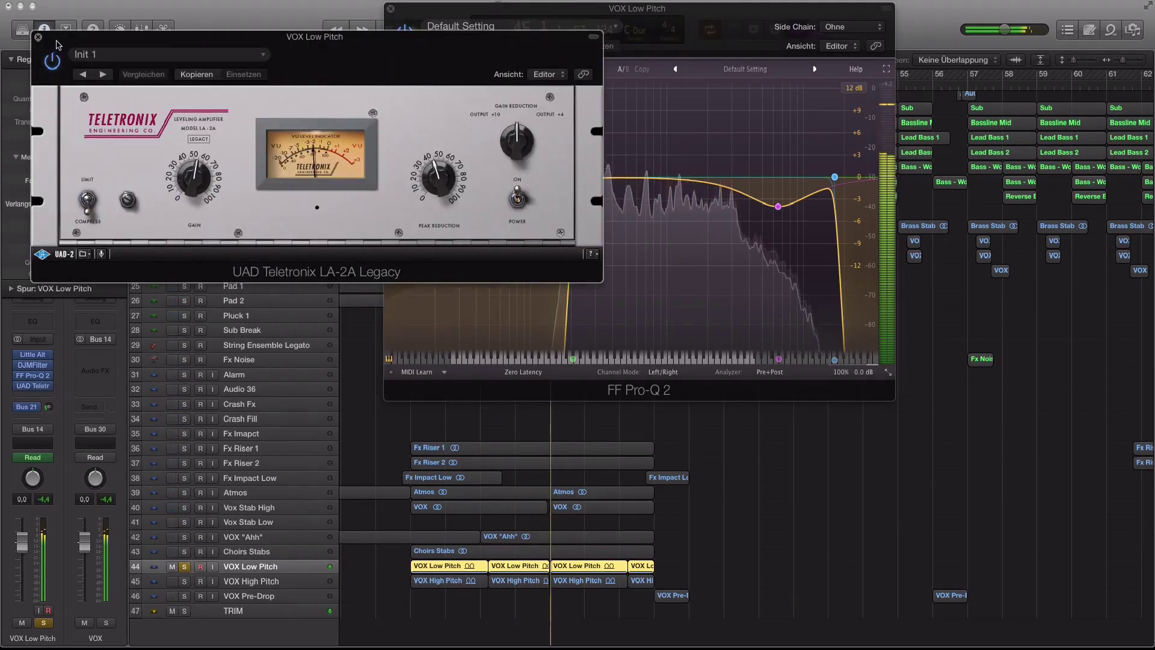
left_click_drag(54, 47, 166, 46)
left_click(151, 37)
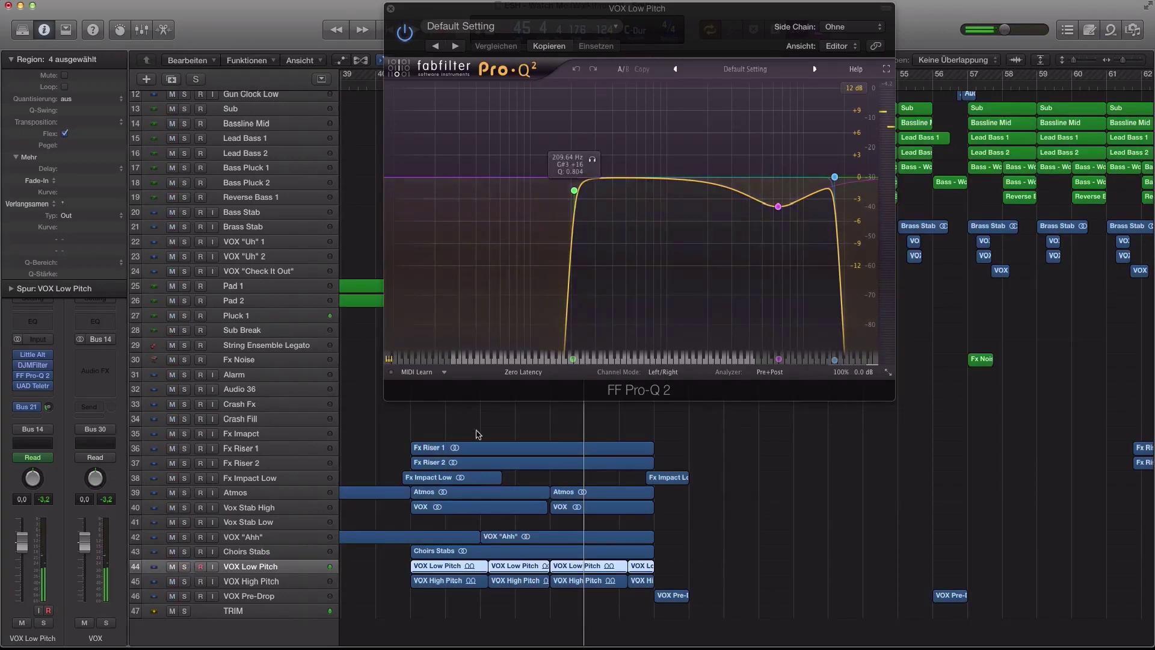
left_click(391, 11)
key("z")
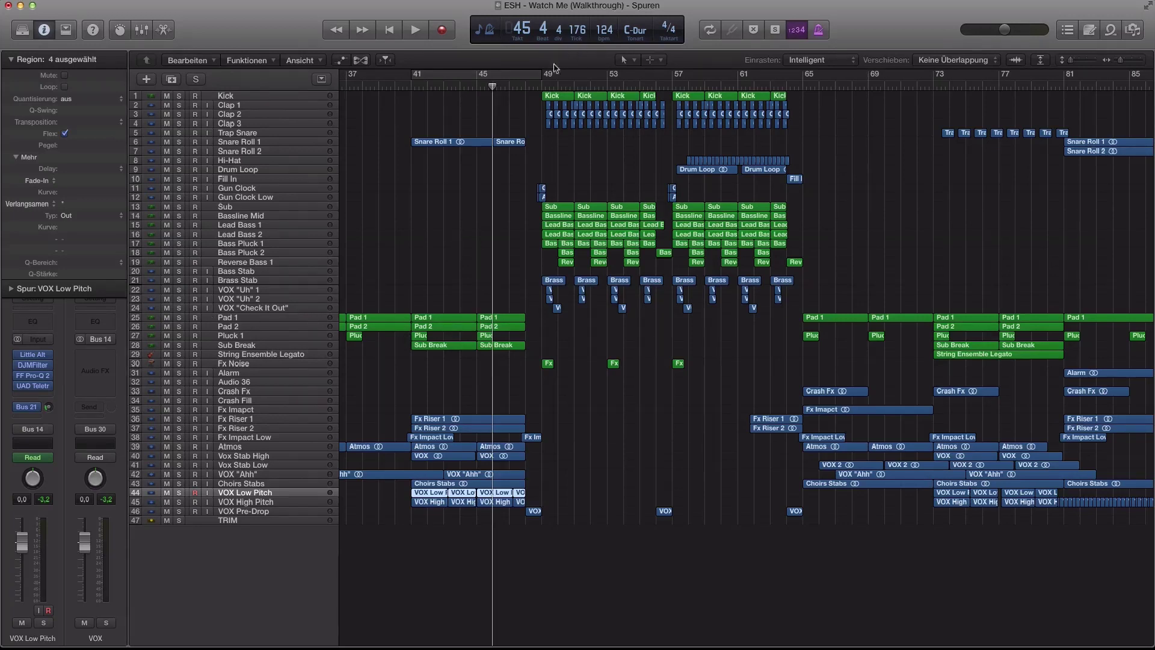
- Solo Gun Clock and Gun Clock Low and play them from bar 48 with the cycle switched off
left_click_drag(547, 78, 673, 77)
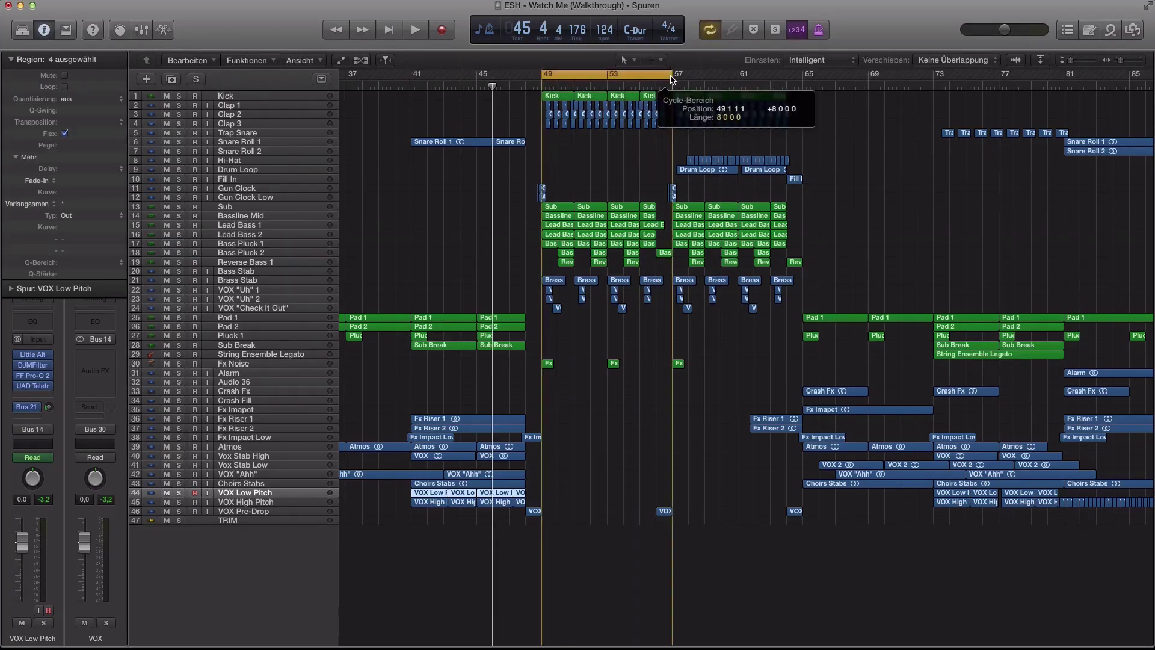
key("z")
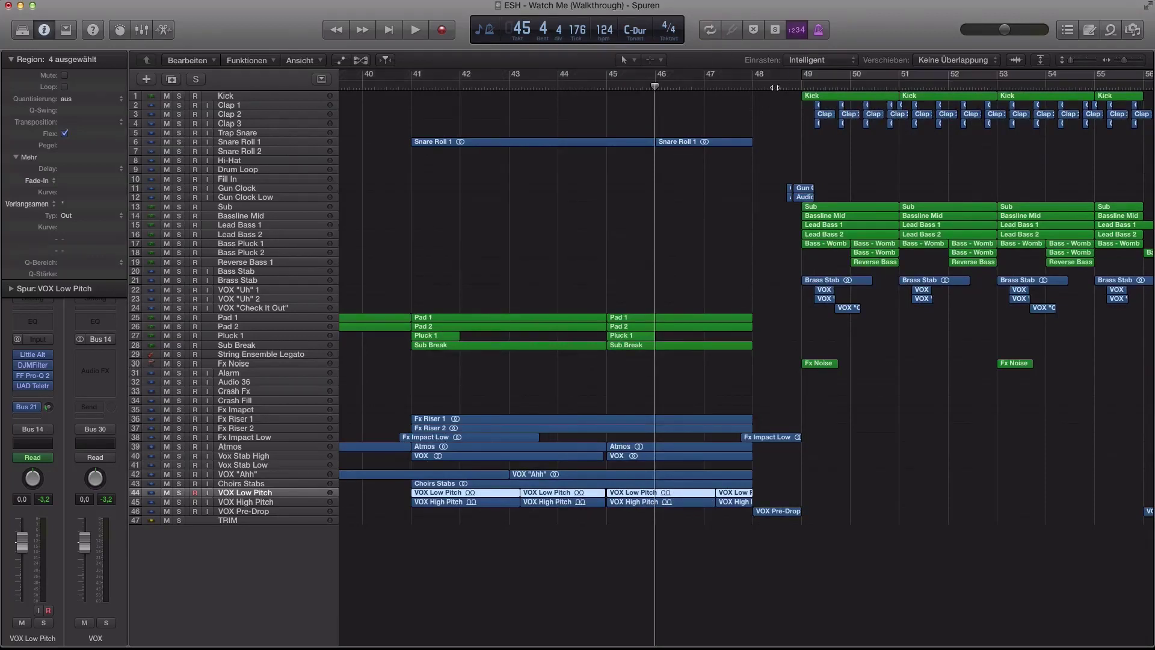
left_click(776, 76)
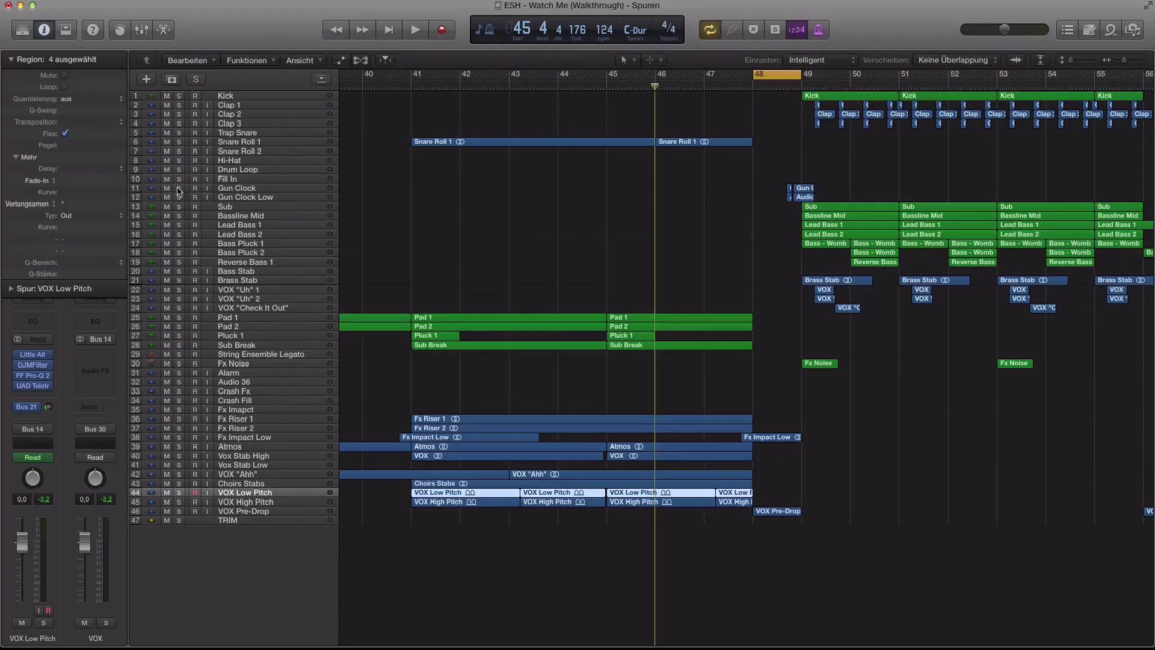
left_click_drag(179, 189, 179, 198)
key("space")
key("c")
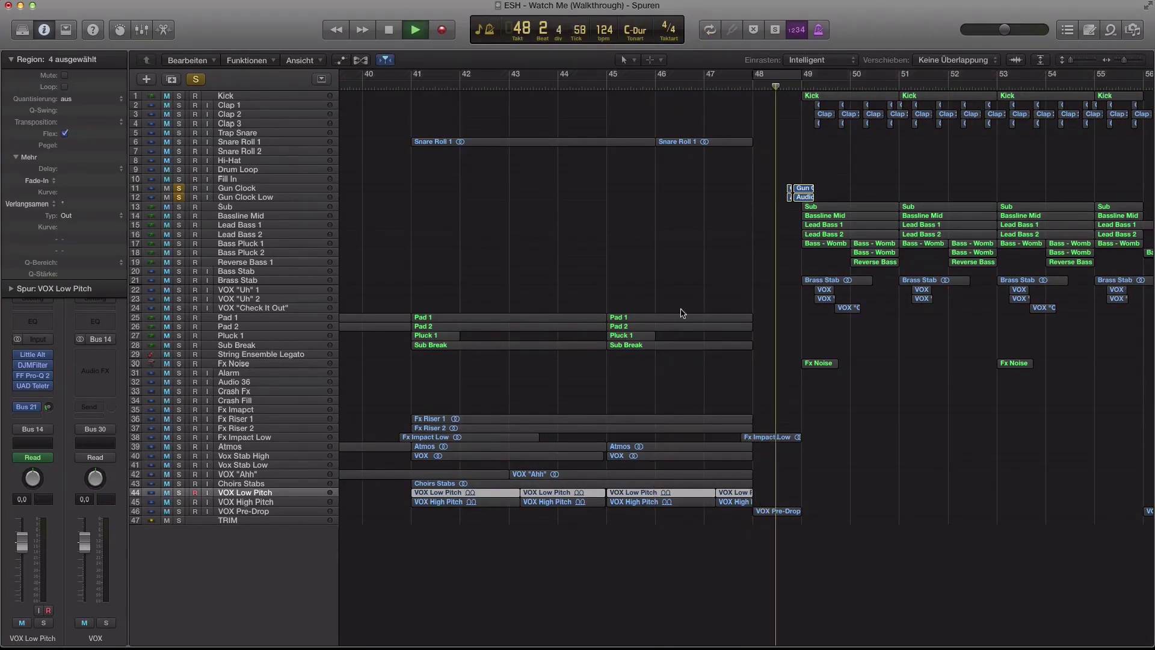
key("space")
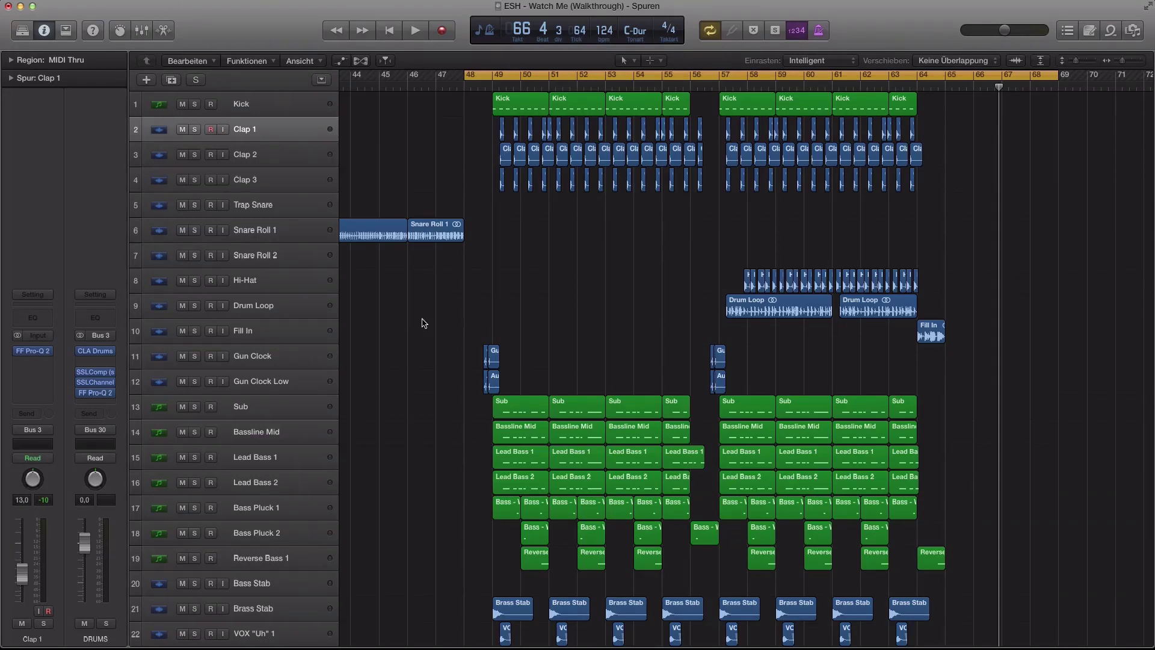
- Play the full arrangement, set the playhead back to bar 49, and select the Kick track
key("space")
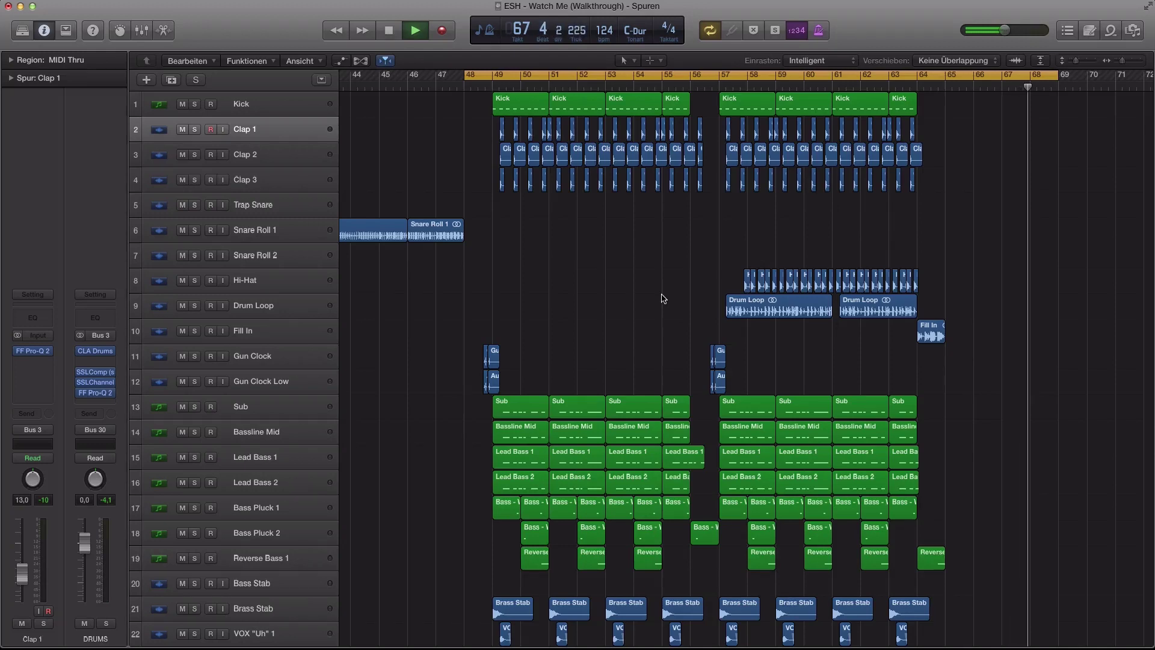
left_click(488, 88)
left_click(232, 114)
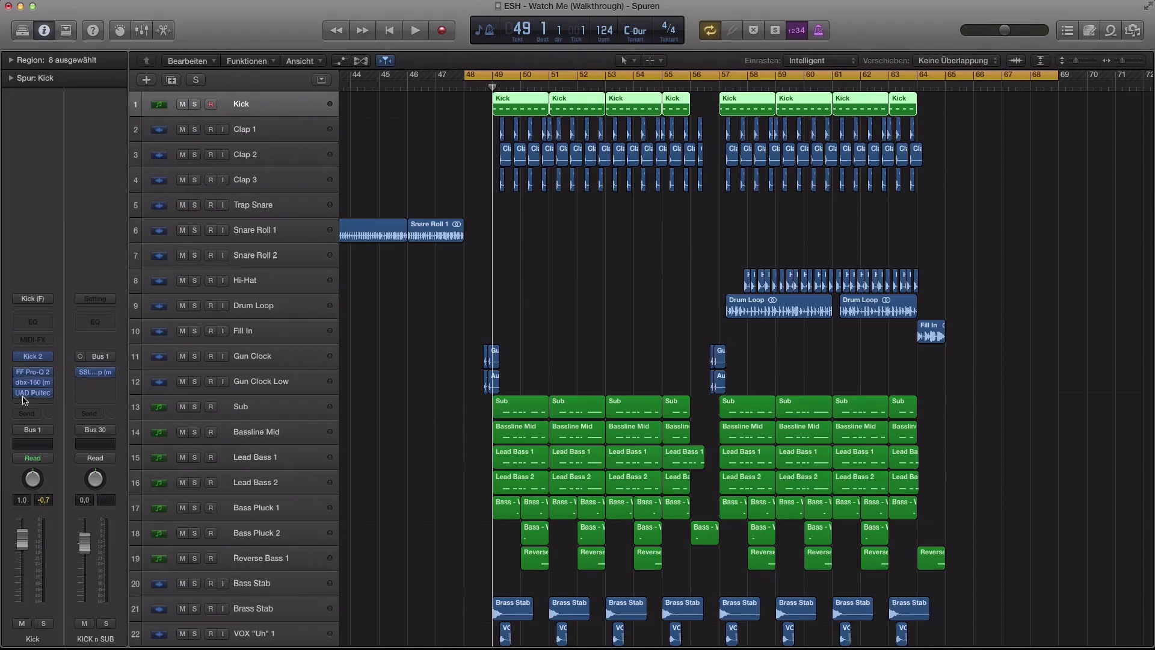
- View the FF Pro-Q 2, dbx-160 and UAD Pultec EQP-1A settings on the Kick track and close the plug-ins
left_click(35, 373)
left_click_drag(429, 11, 469, 10)
left_click(34, 384)
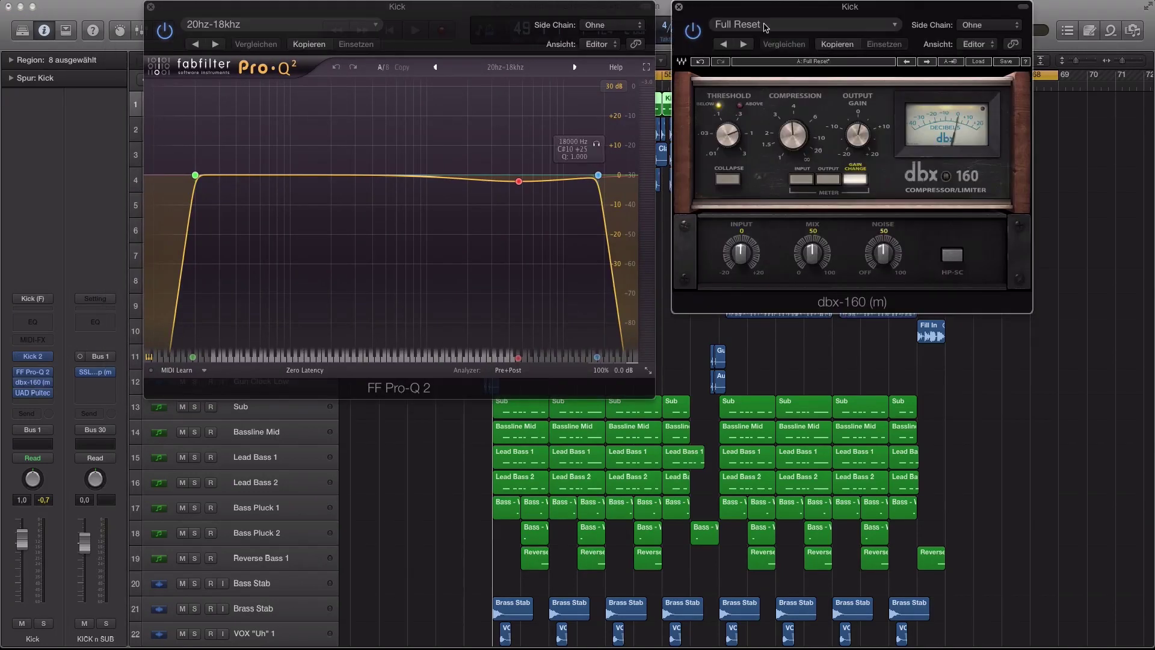
left_click_drag(773, 17, 799, 17)
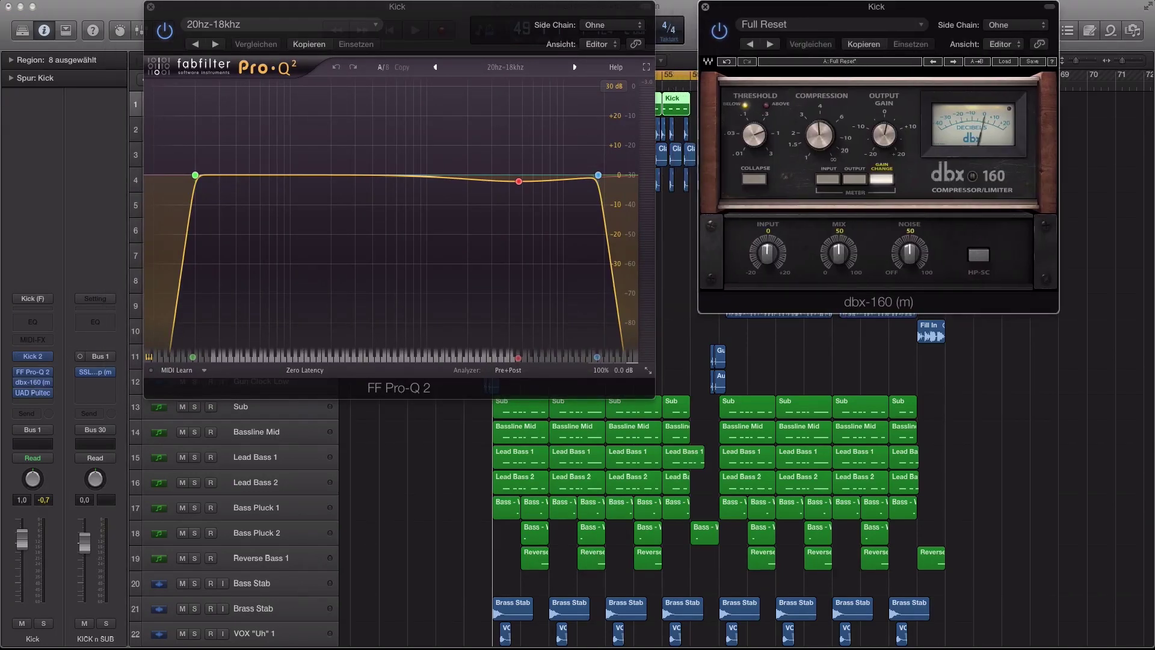
left_click(34, 394)
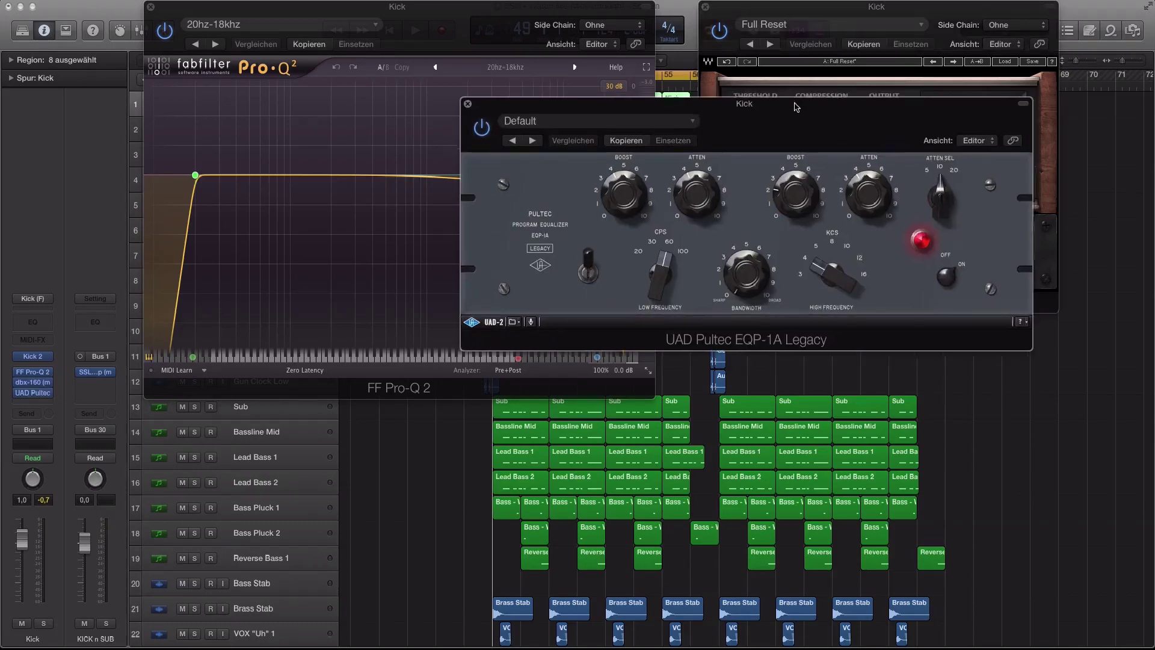
left_click_drag(799, 130, 790, 182)
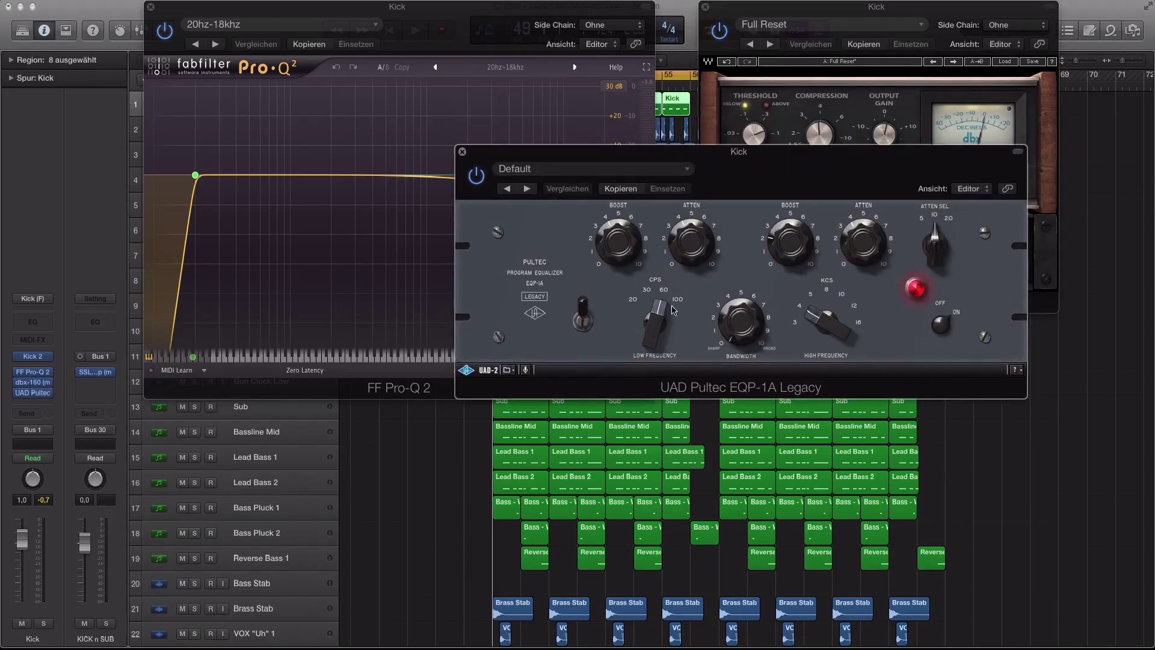
left_click(462, 152)
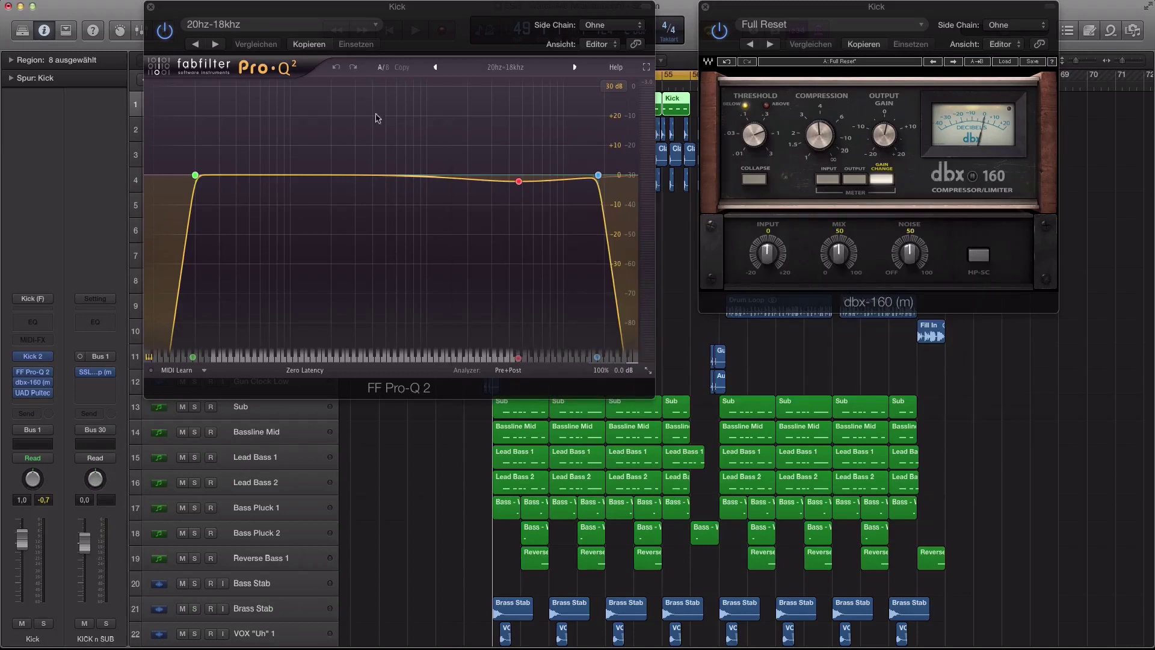
left_click(151, 8)
left_click(707, 7)
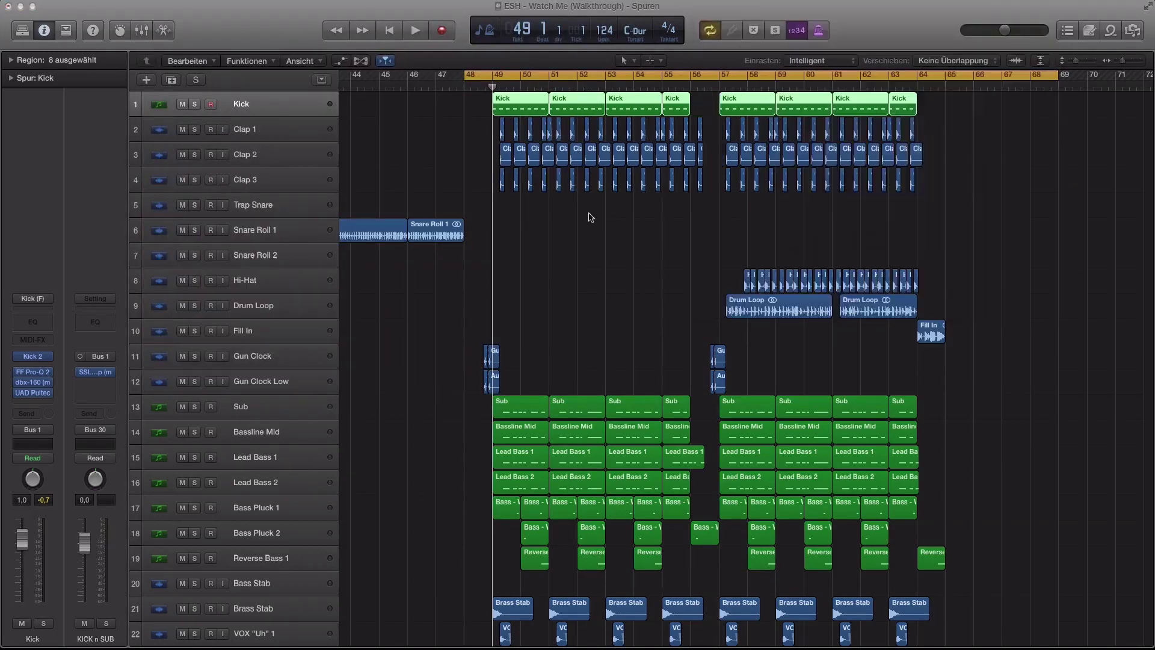
- Clear the region selection, solo Clap 1, Clap 2 and Clap 3, and select the Clap 1 track
left_click(588, 215)
left_click_drag(195, 131, 195, 179)
left_click(278, 140)
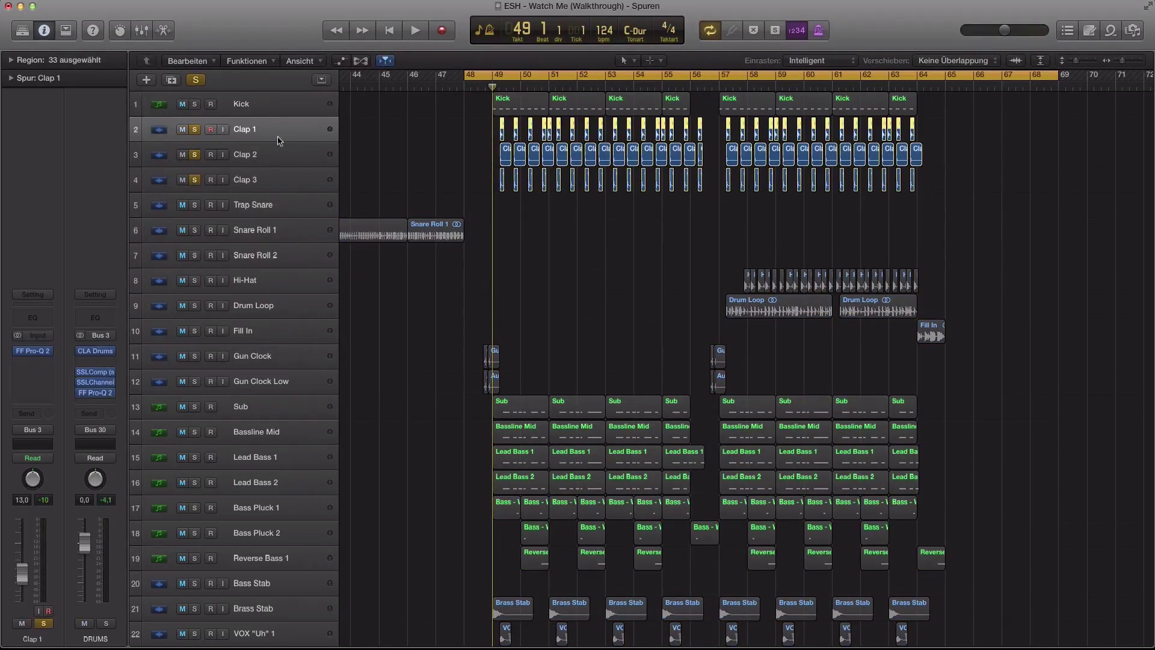
- Set the cycle from bar 49 to 51 and play it with only Clap 1 soloed
scroll(495, 93, "up", 5)
left_click_drag(485, 76, 632, 79)
left_click_drag(195, 155, 195, 183)
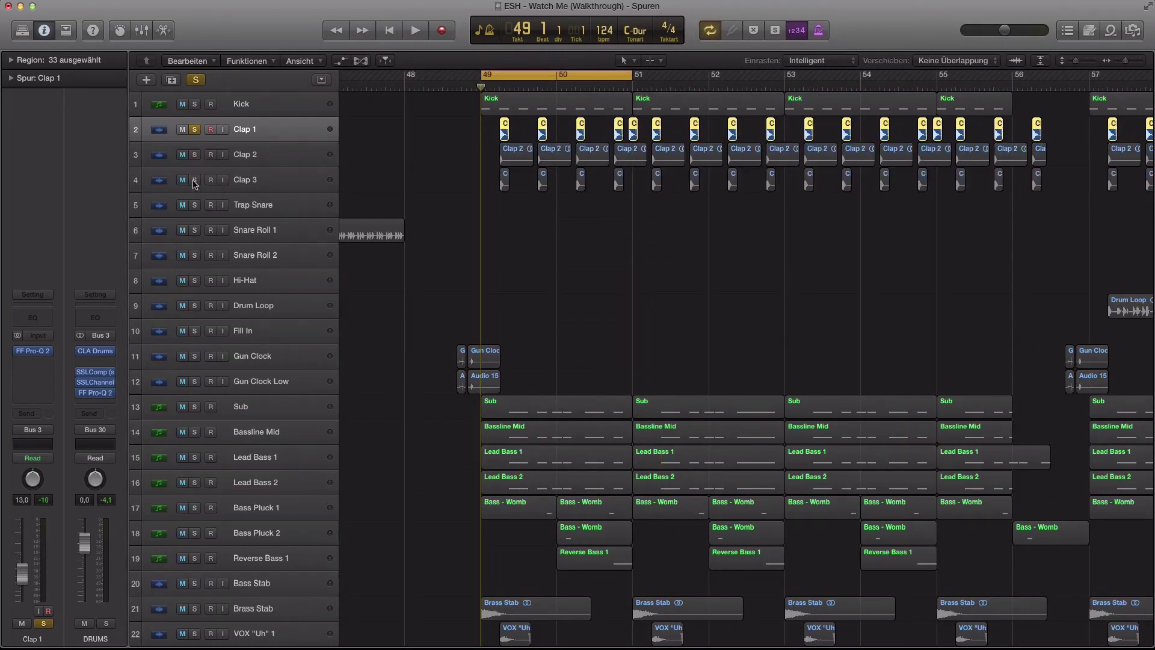
left_click(269, 140)
key("space")
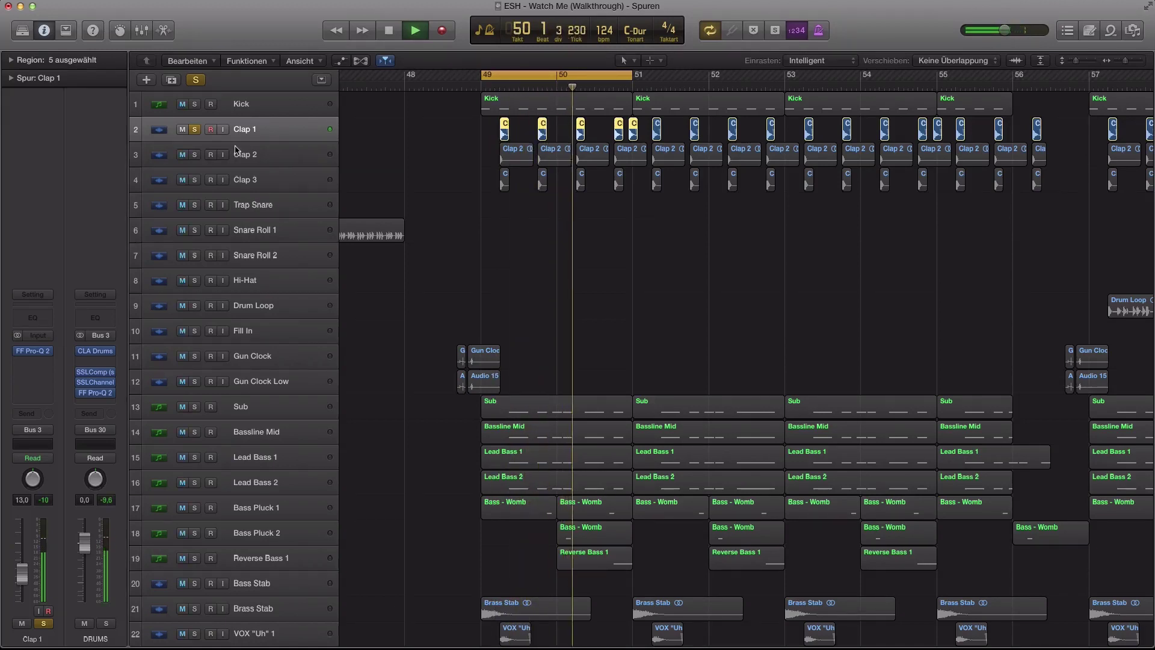
- Move the solo from Clap 1 to Clap 2 and on to Clap 3, selecting each track to compare the layers
left_click(194, 155)
left_click(193, 129)
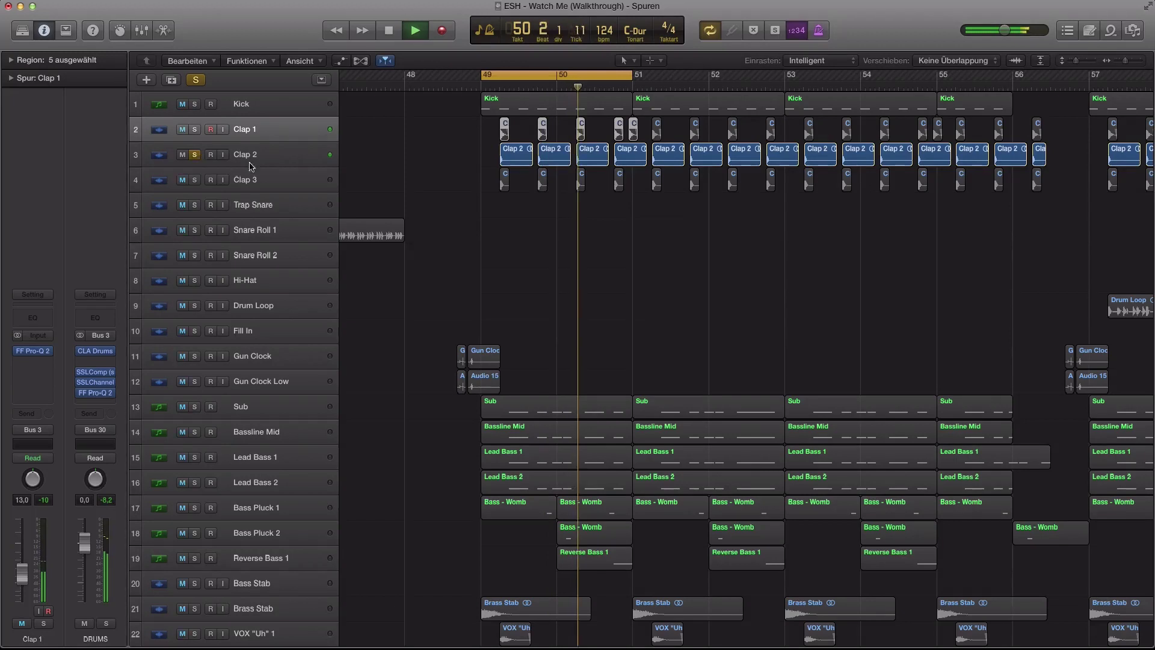
left_click(269, 165)
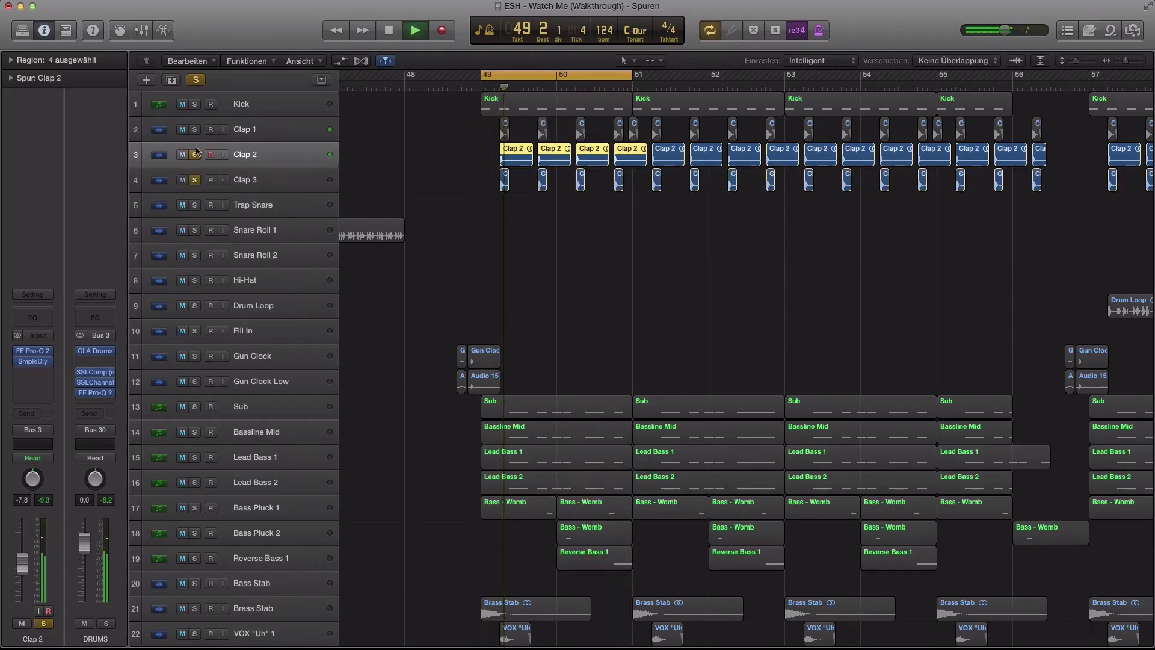
left_click(194, 180)
left_click(287, 178)
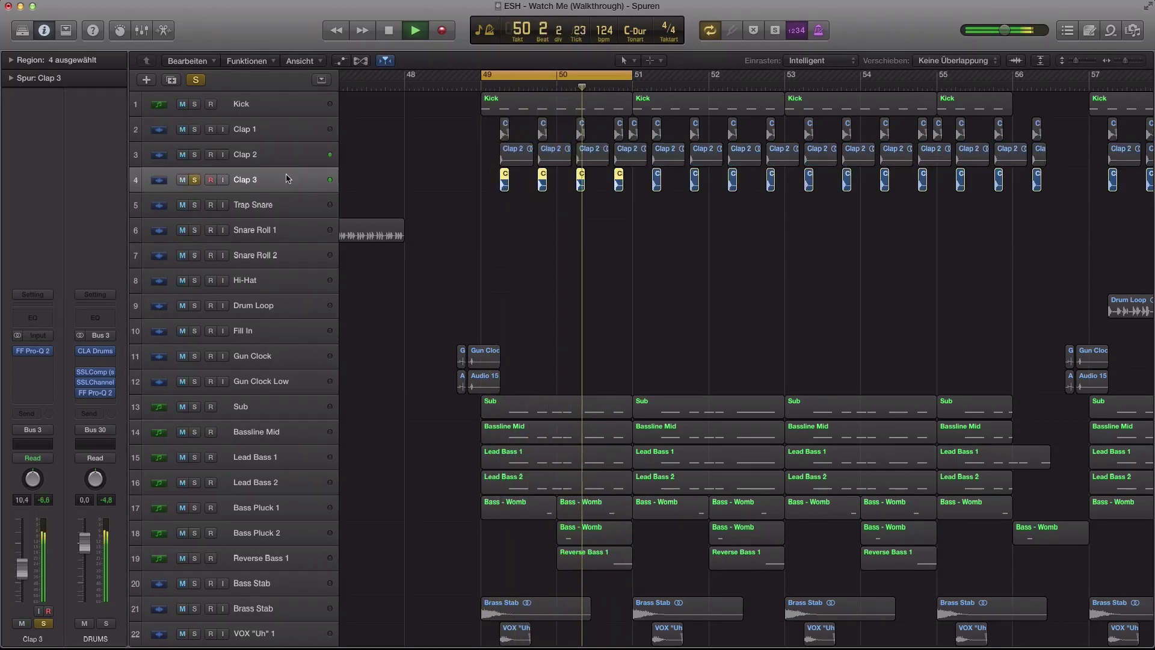
- Solo Clap 1 and Clap 2 together with Clap 3, stop playback, and select Clap 1
left_click(194, 154)
left_click(194, 129)
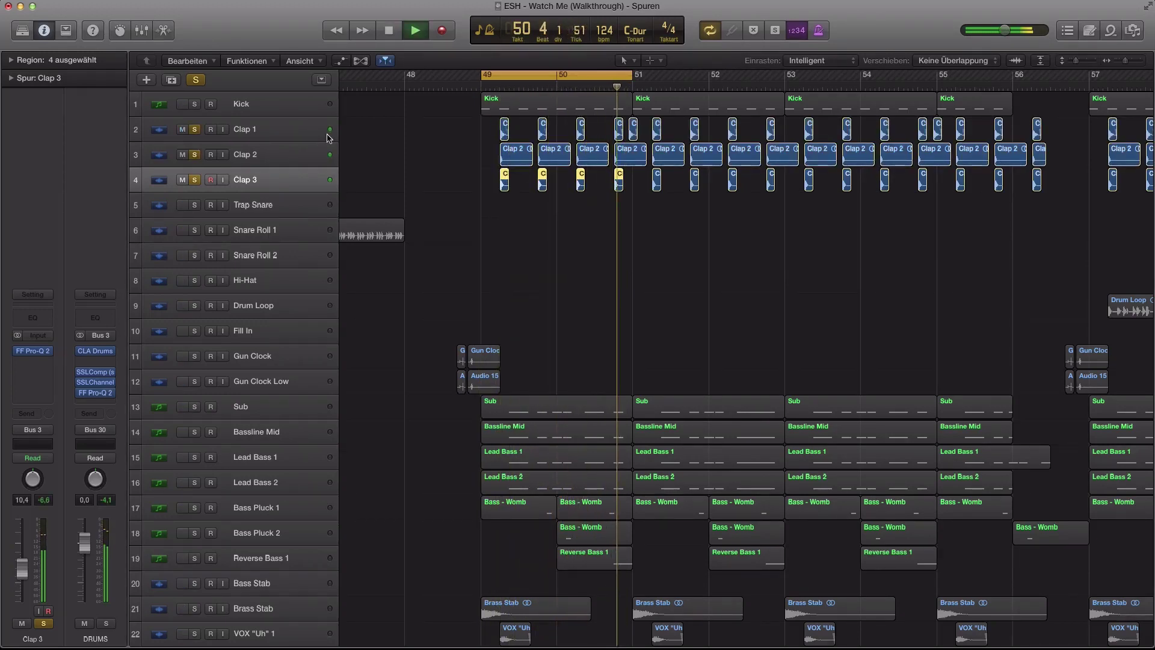
key("space")
left_click(265, 131)
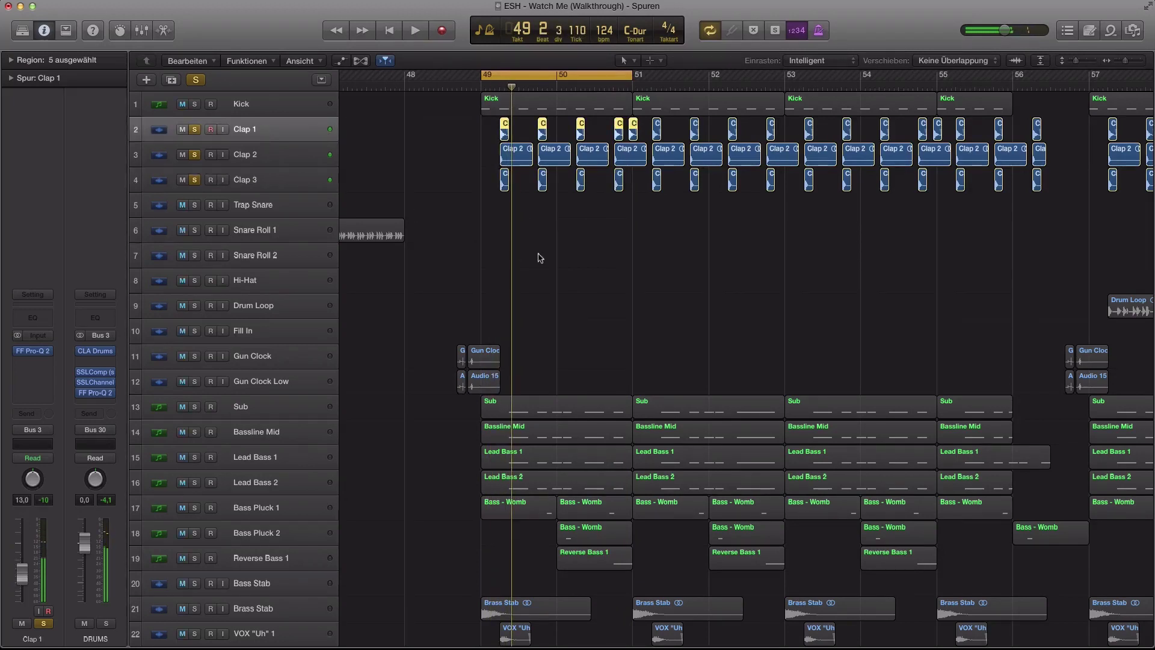
- Turn off the cycle, clear the solos on the three clap tracks, and solo Hi-Hat
key("super+Left")
key("super+Left")
key("super+Left")
key("super+Up")
key("super+Up")
key("super+Up")
key("c")
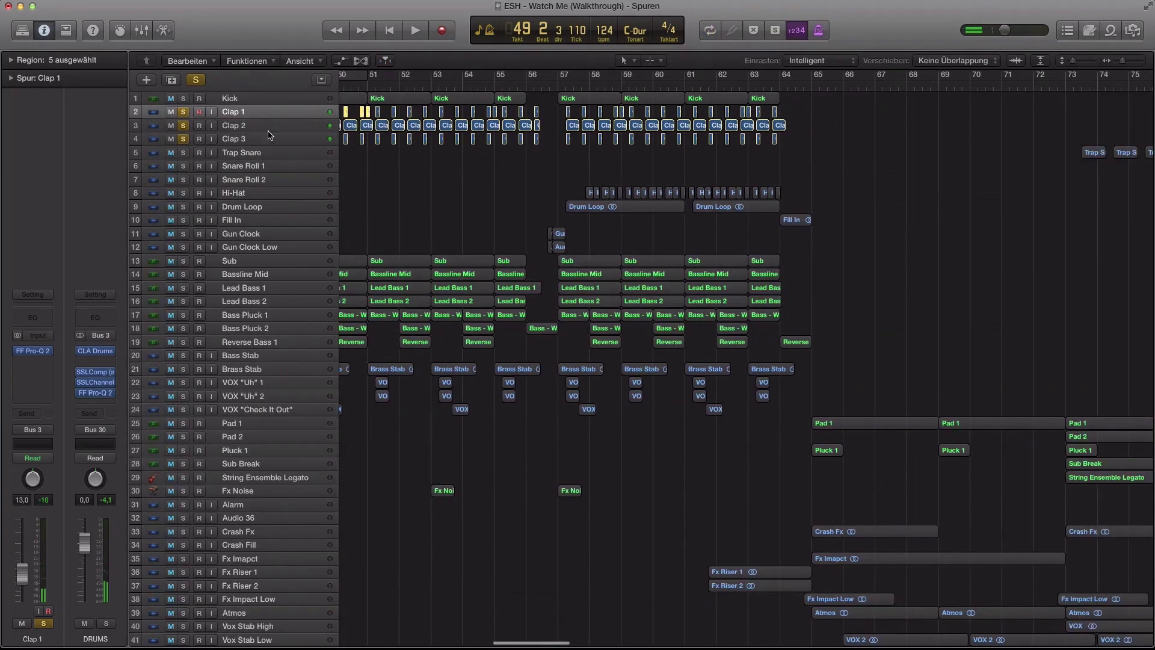
left_click(184, 114)
left_click(184, 193)
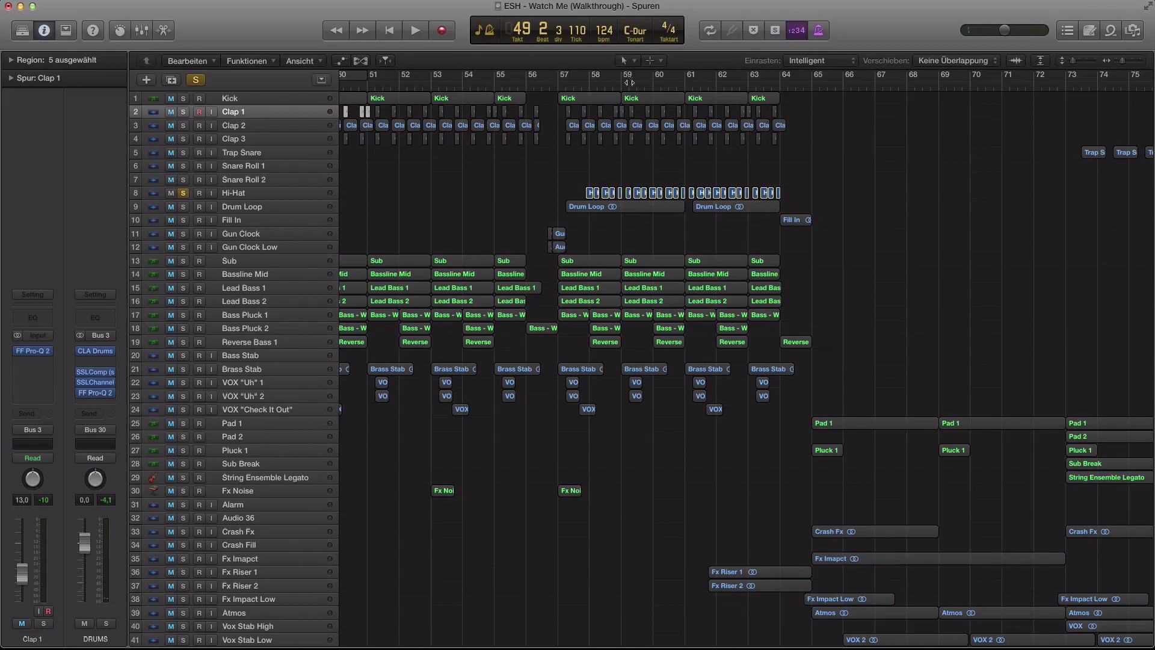
- Set the cycle from bar 57 to 65, play the soloed Hi-Hat, and select its track
left_click_drag(564, 74, 811, 85)
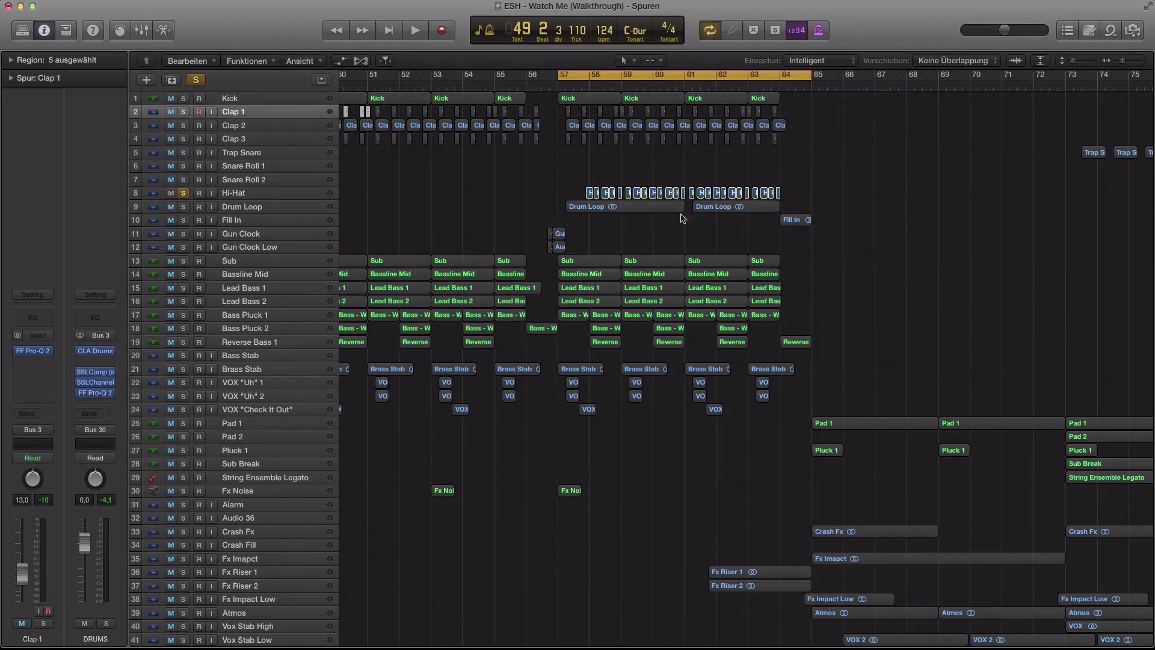
key("space")
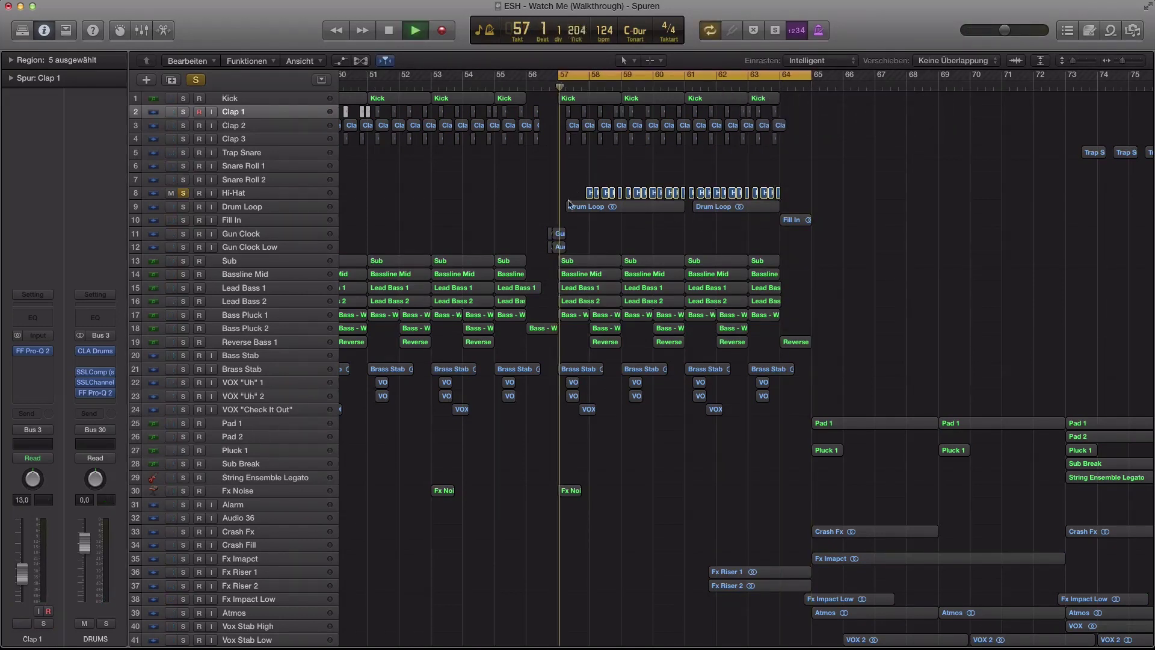
left_click(265, 193)
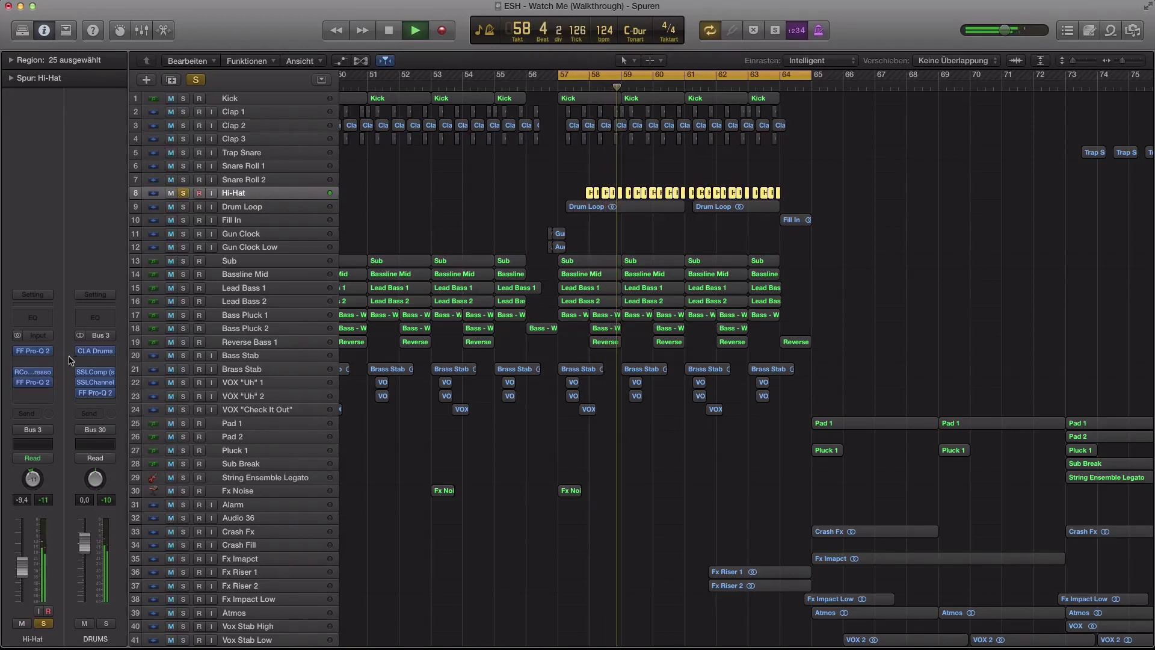
- Open the first FF Pro-Q 2 on Hi-Hat, toggle it off and on during playback, and examine its bands
left_click(32, 351)
left_click_drag(361, 7, 282, 7)
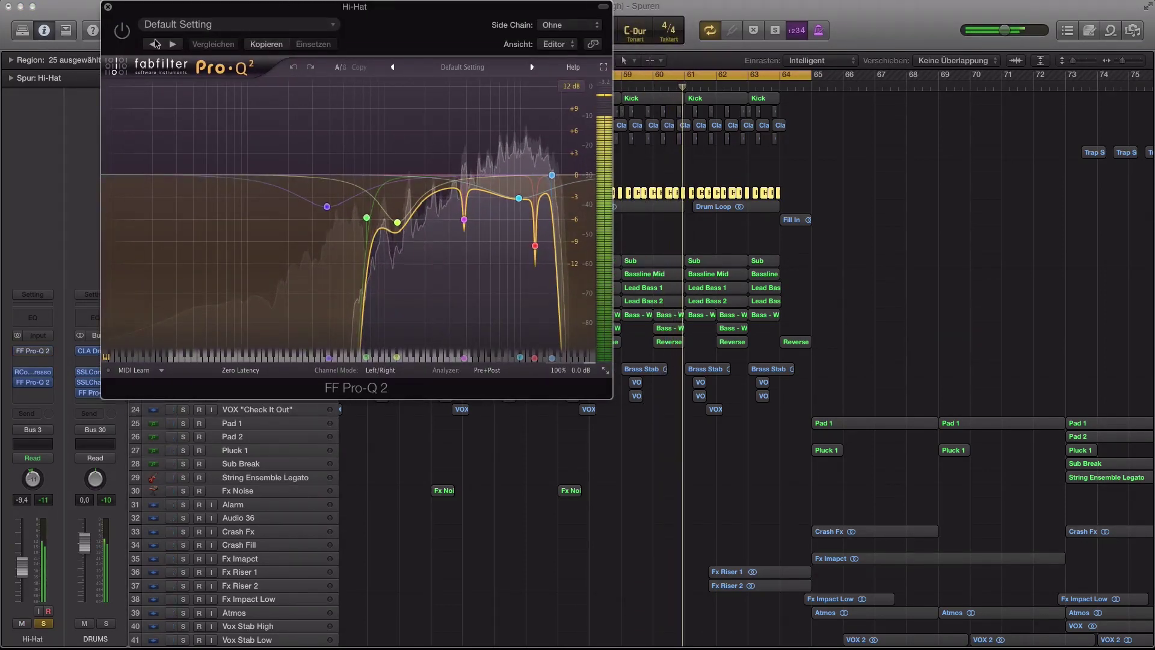
left_click(122, 31)
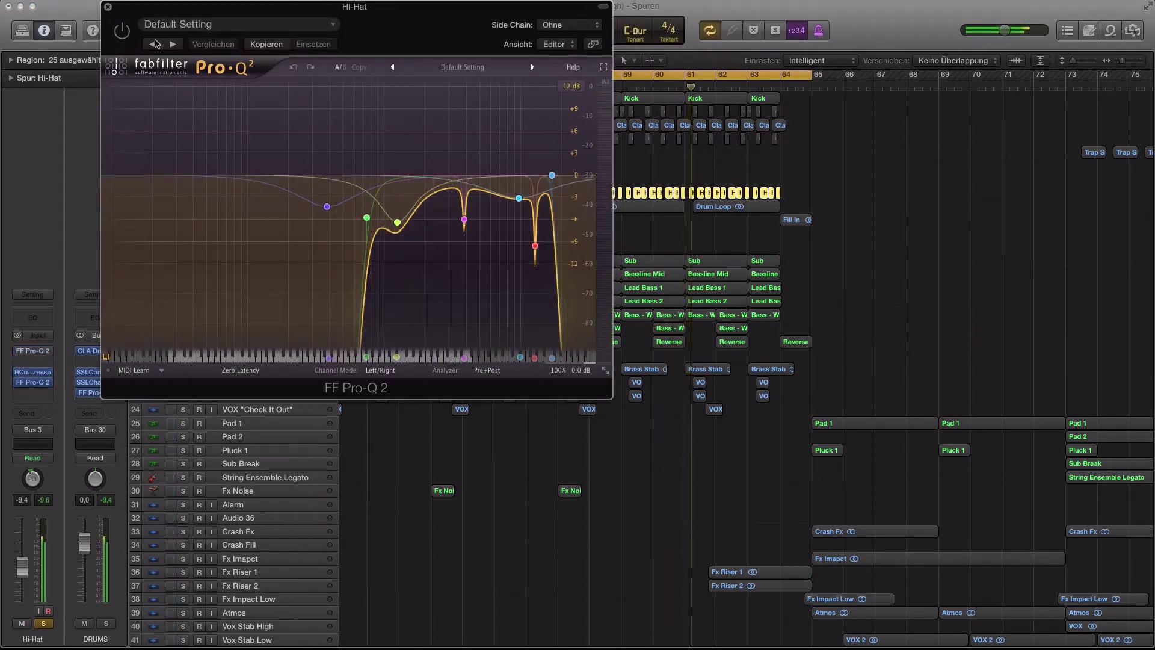
left_click(122, 30)
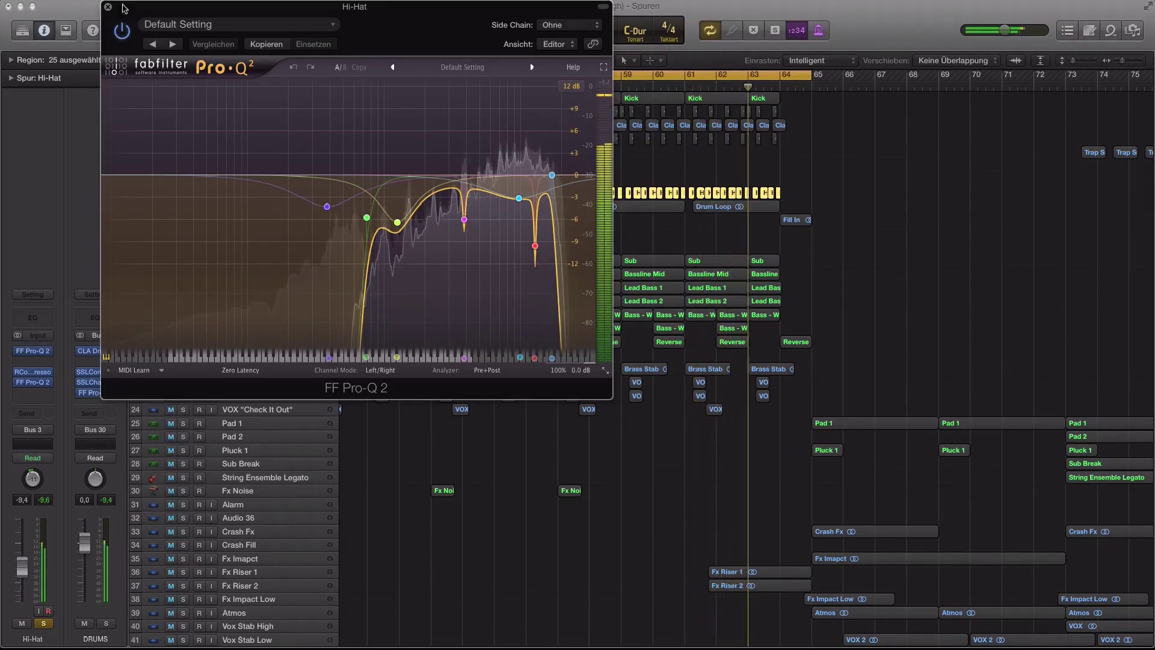
mouse_move(393, 246)
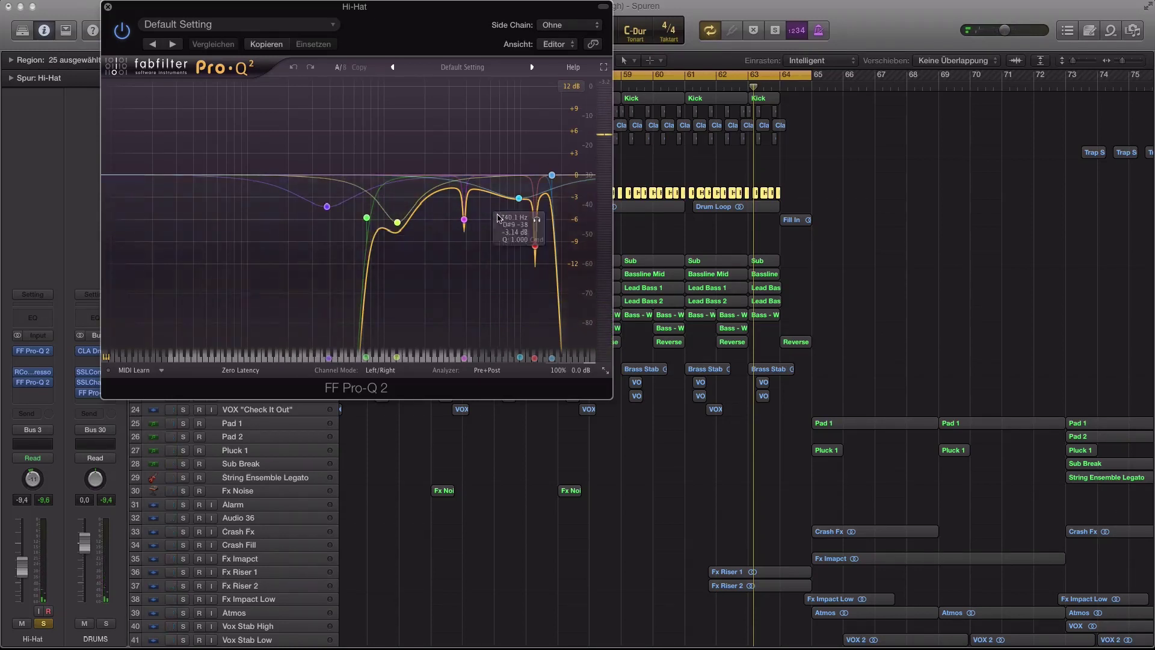
- Close the Hi-Hat equalizer, solo Drum Loop, and add Fill In and all the drum tracks from Kick to Hi-Hat to the solo
left_click(108, 7)
left_click(188, 207)
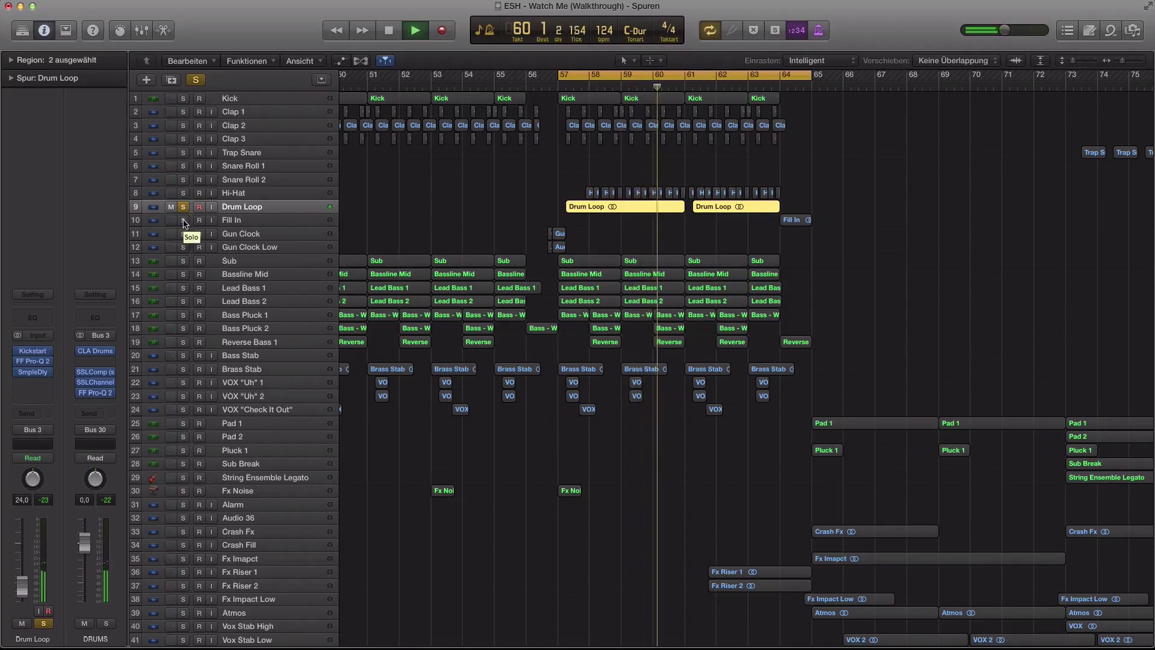
left_click_drag(183, 193, 183, 111)
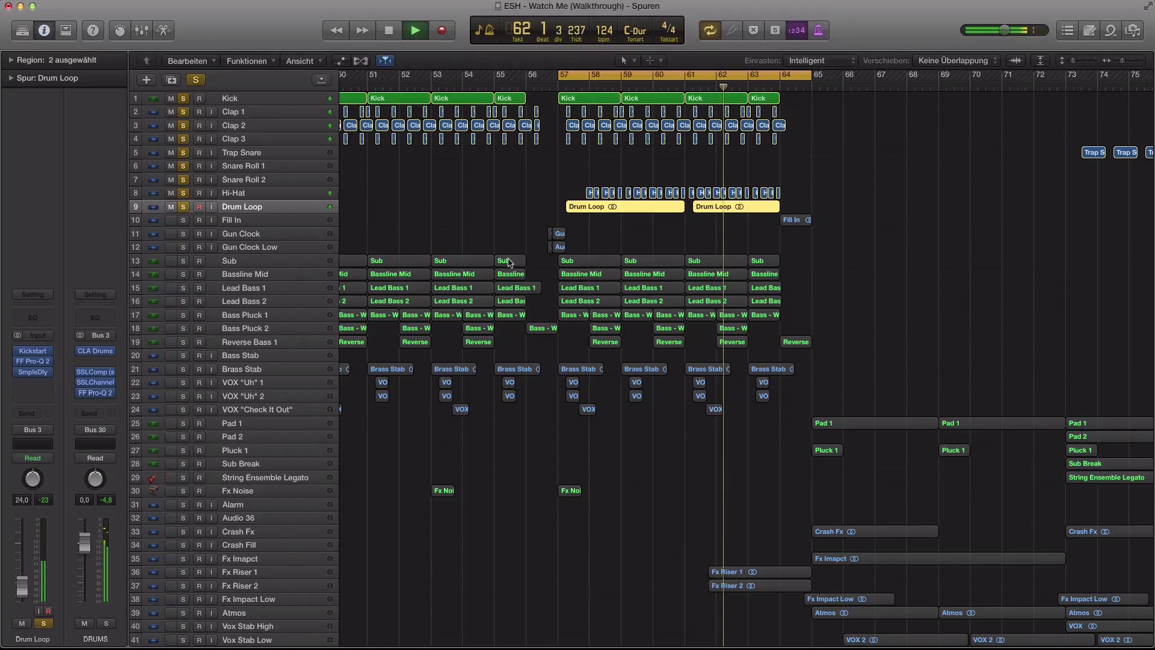
left_click(183, 219)
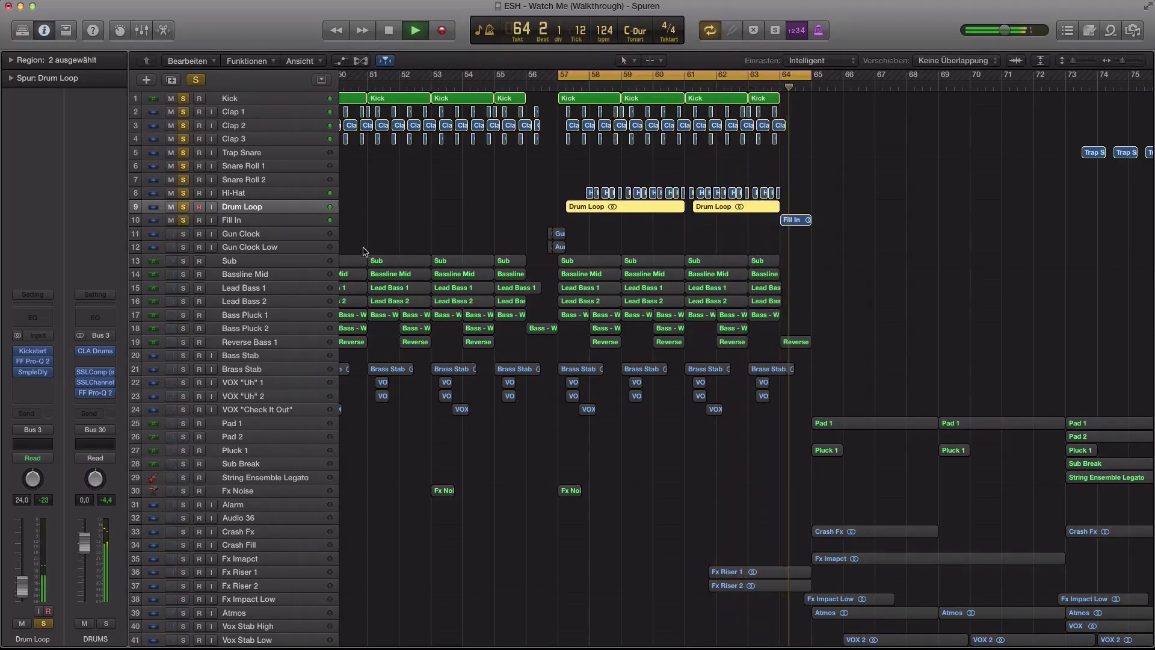
- Solo only Fill In, cycle bar 64, and play it while examining its Vertigo VSC-2 compressor
left_click(184, 207)
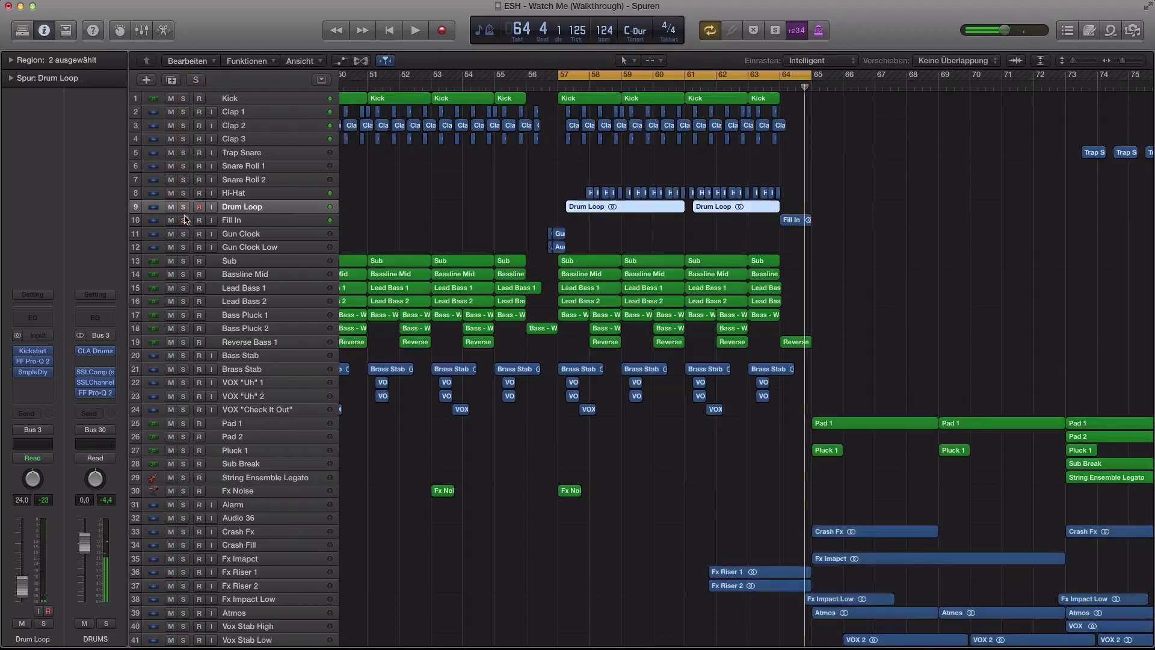
left_click(794, 77)
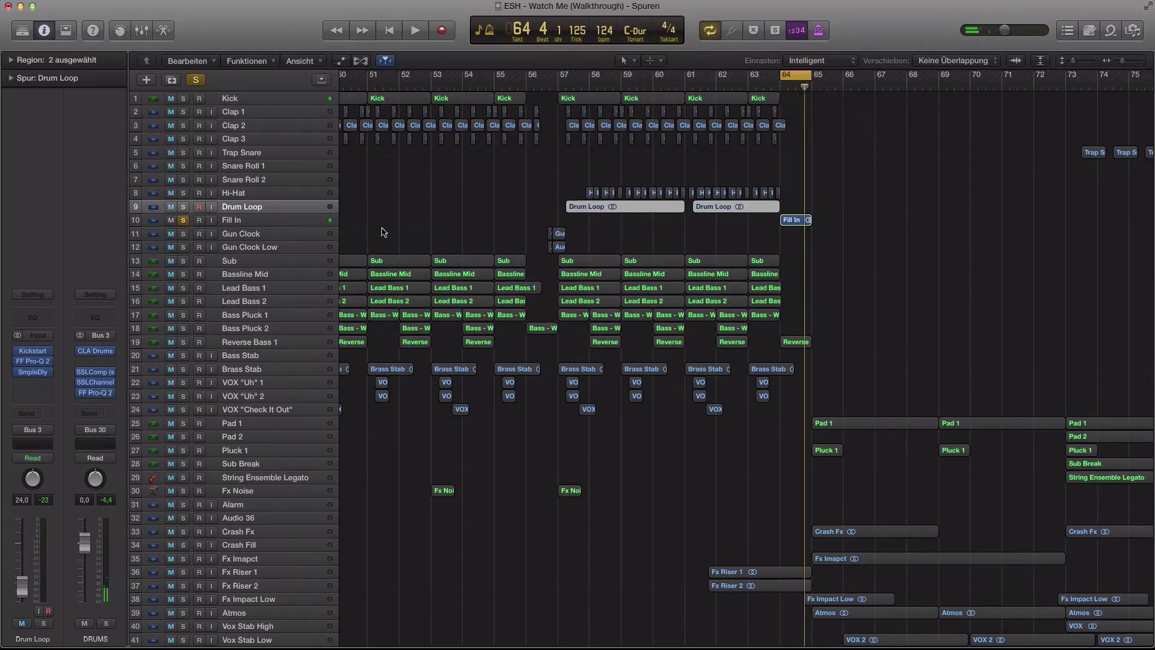
left_click(224, 220)
left_click(29, 356)
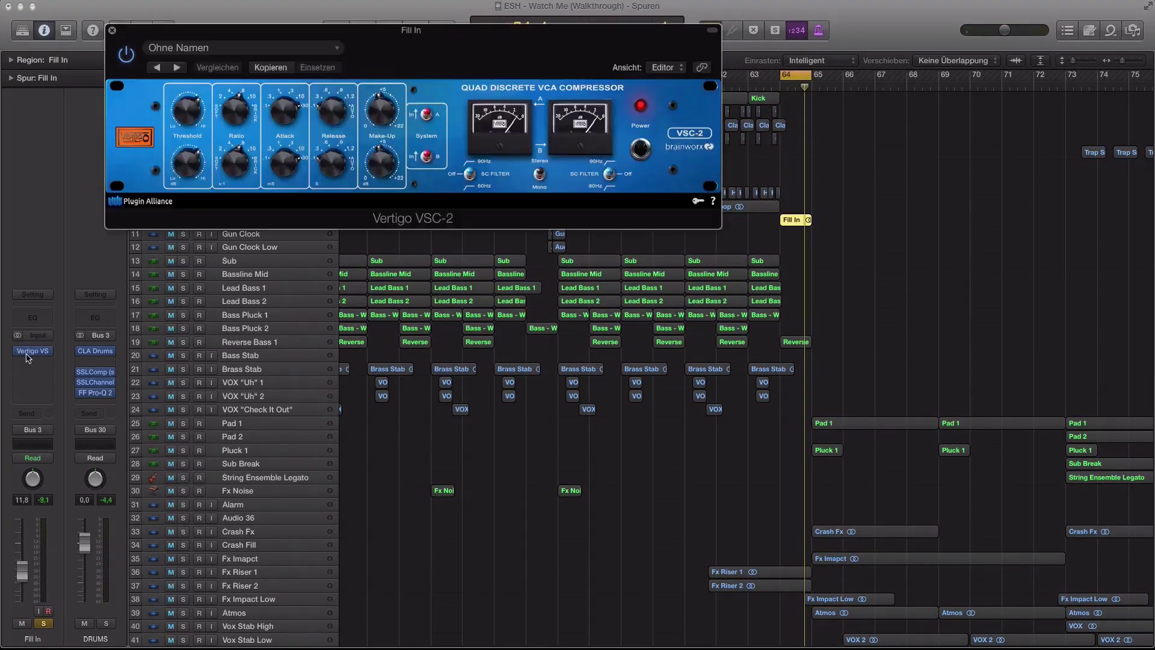
key("space")
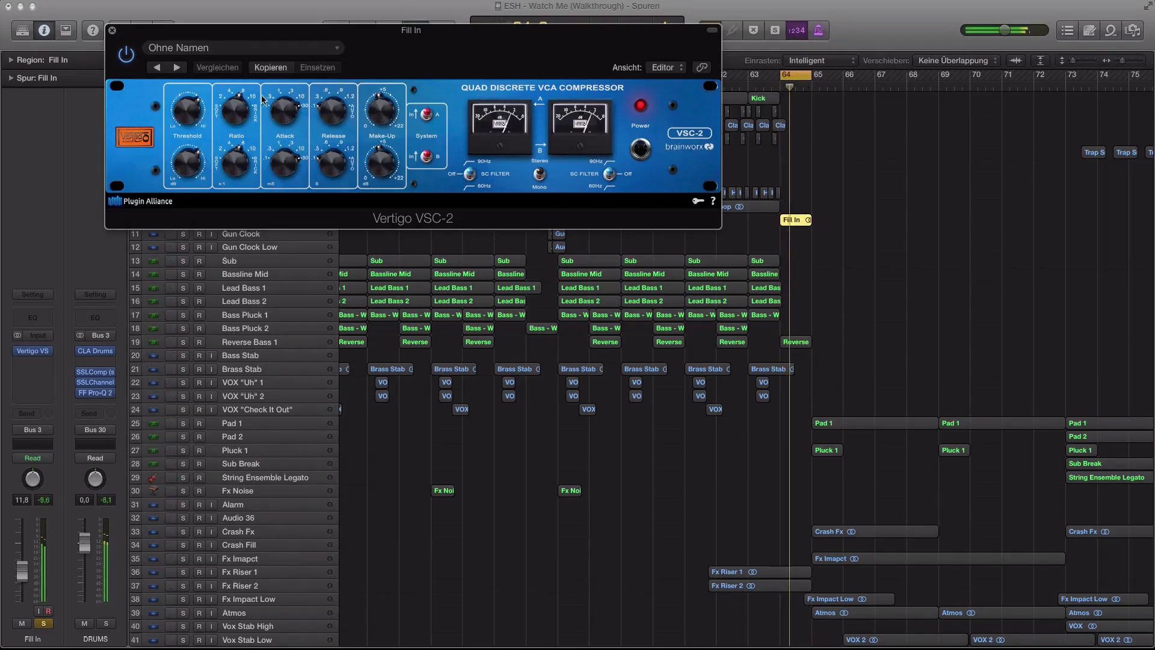
left_click(112, 30)
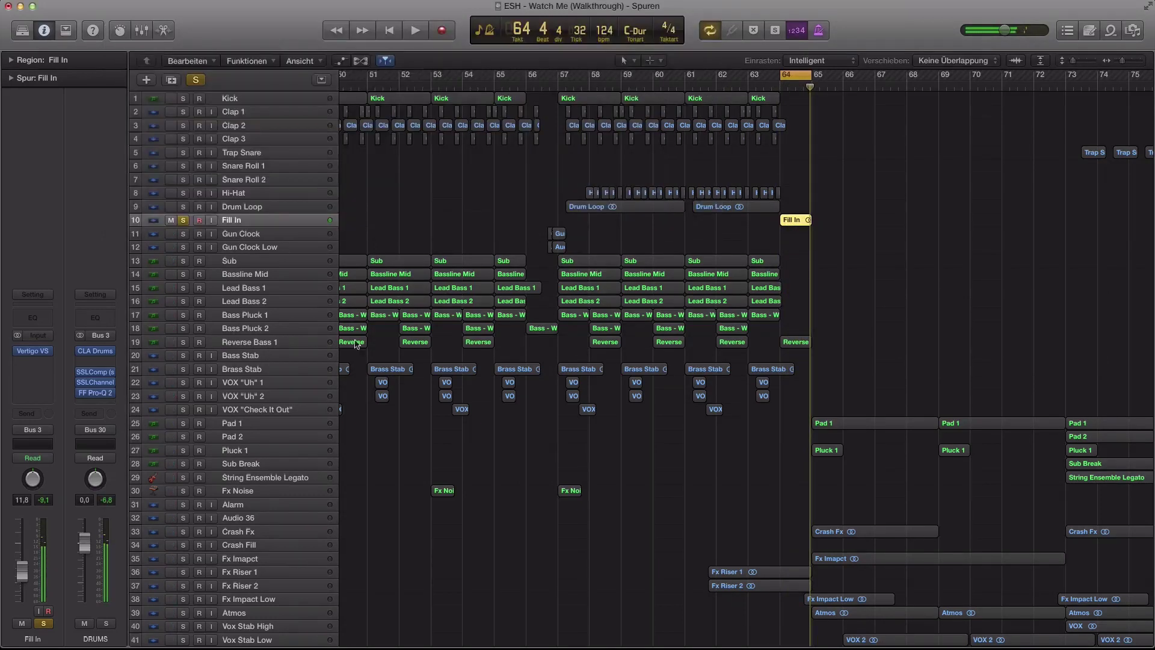
- Clear the Fill In solo and set the cycle from bar 49 to 57 over the bass tracks
key("super+Left")
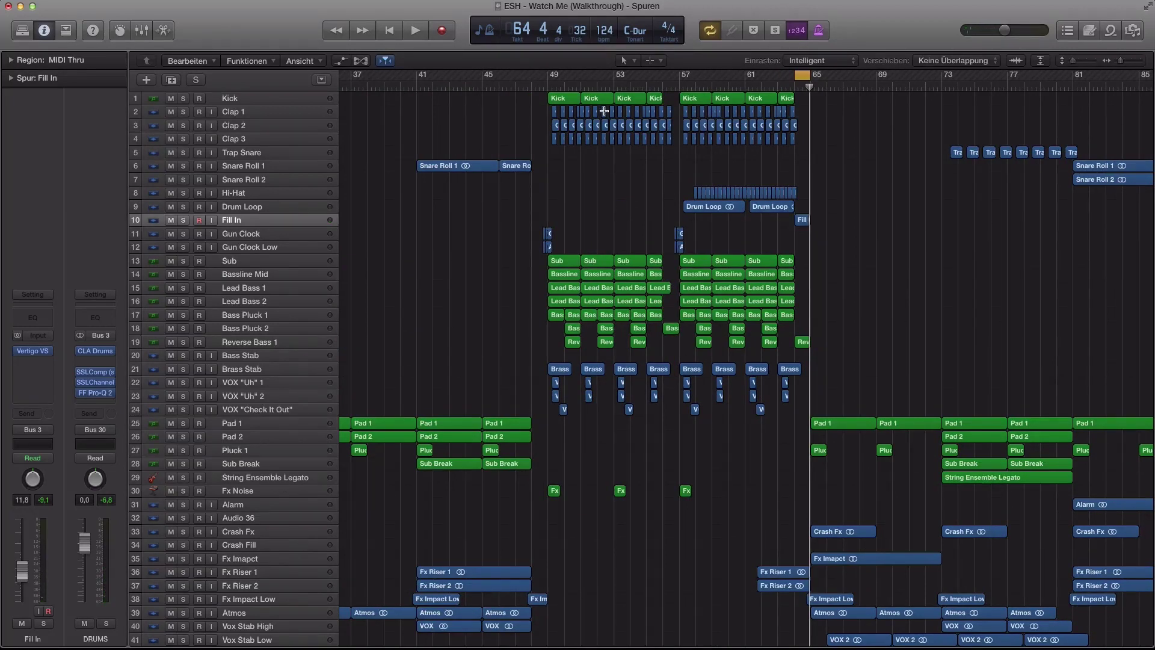
left_click_drag(555, 70, 683, 71)
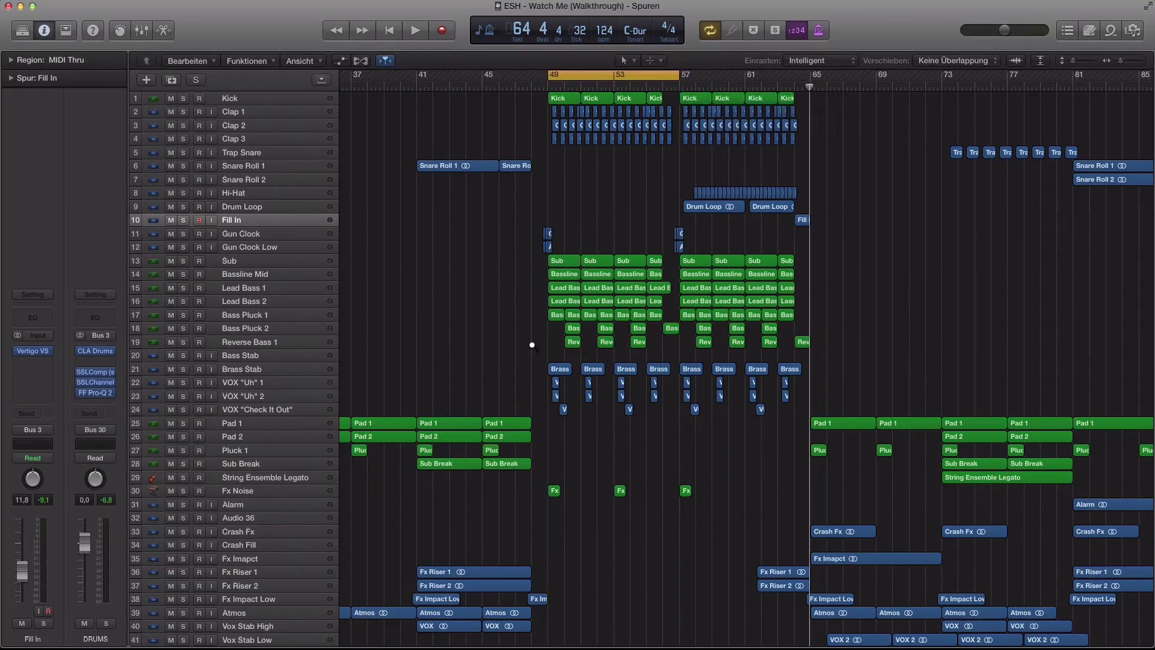
key("super+Right")
scroll(533, 348, "left", 10)
key("super+Down")
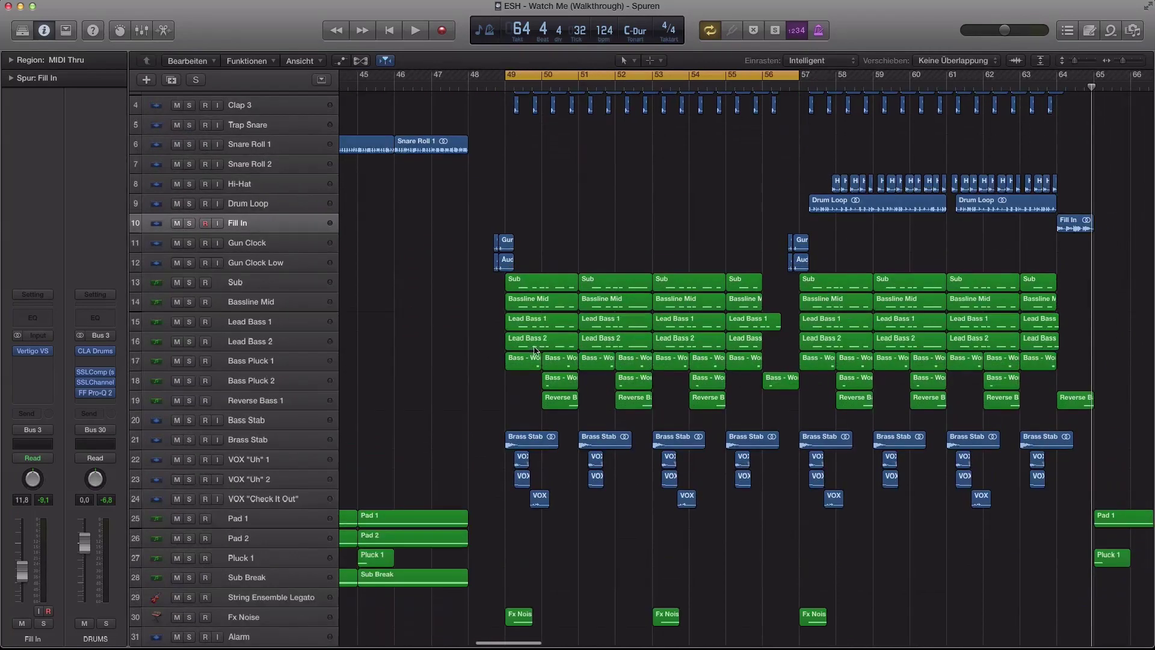
- Select and solo Lead Bass 1, play it within the cycle, and stop playback
left_click(259, 301)
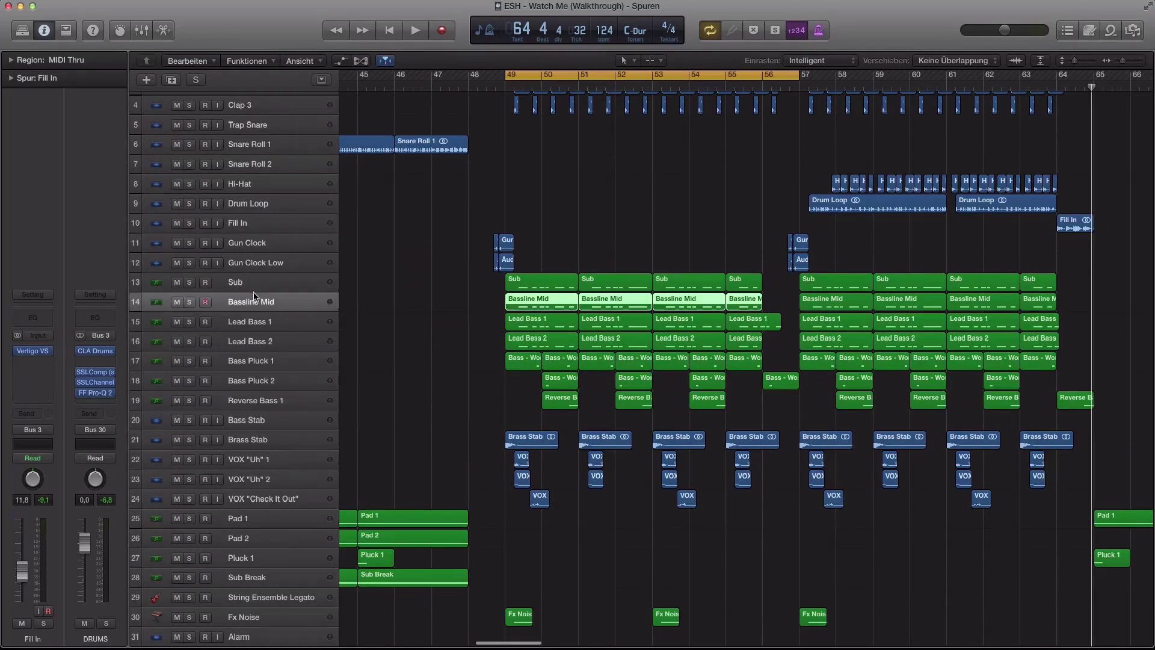
left_click(248, 322)
left_click(190, 322)
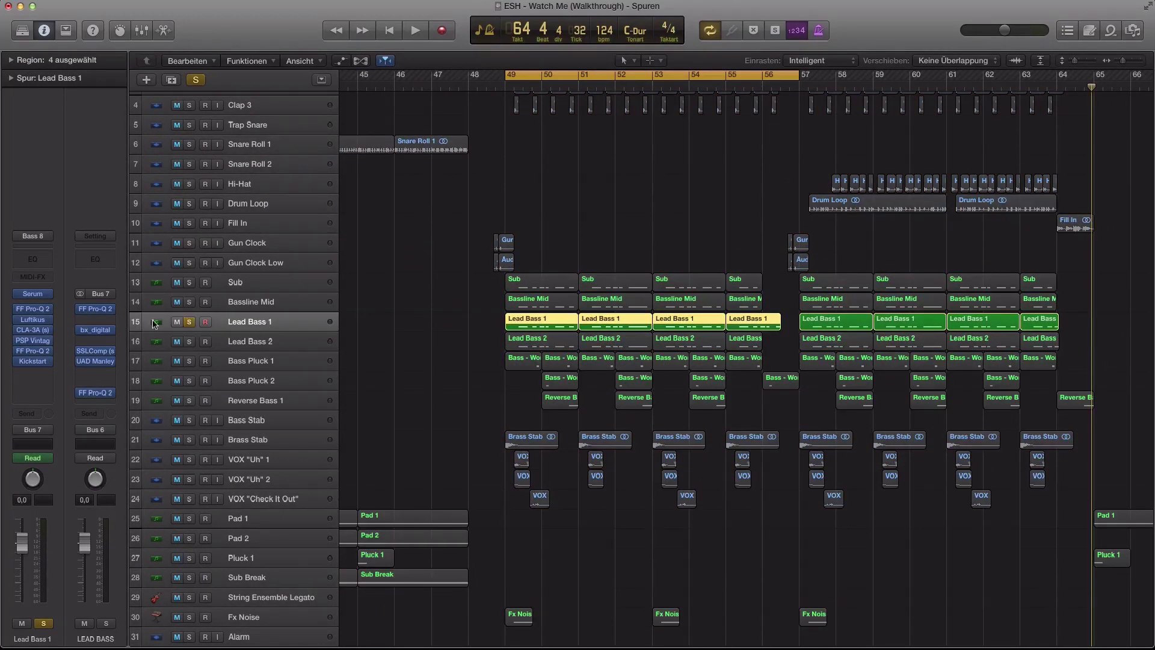
key("space")
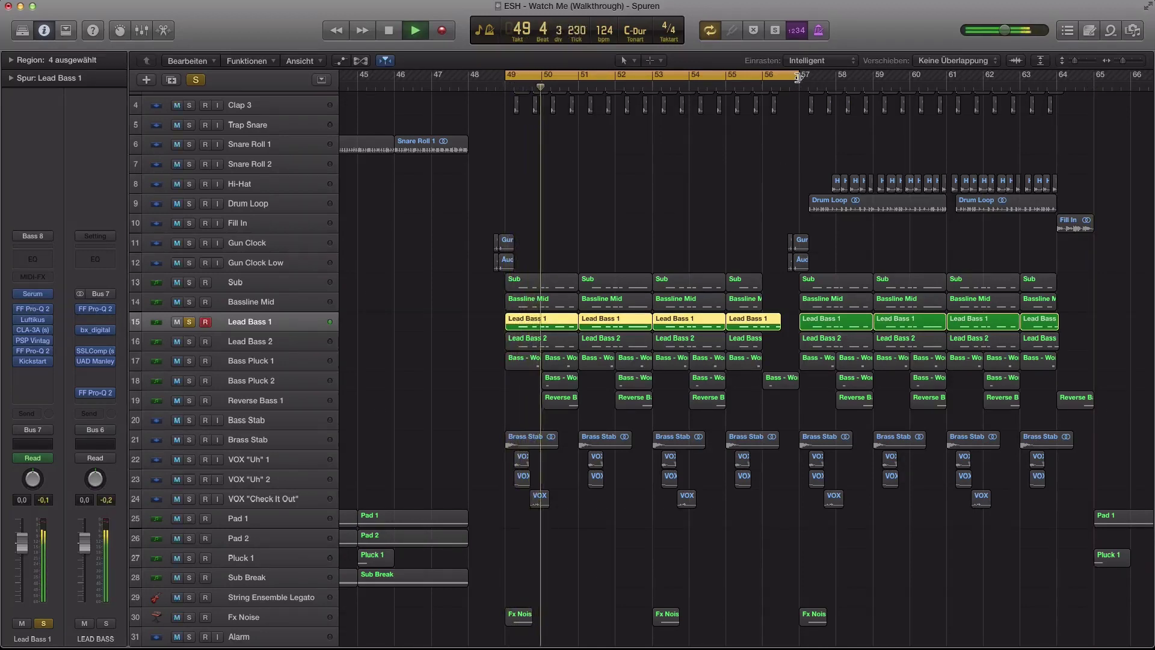
key("space")
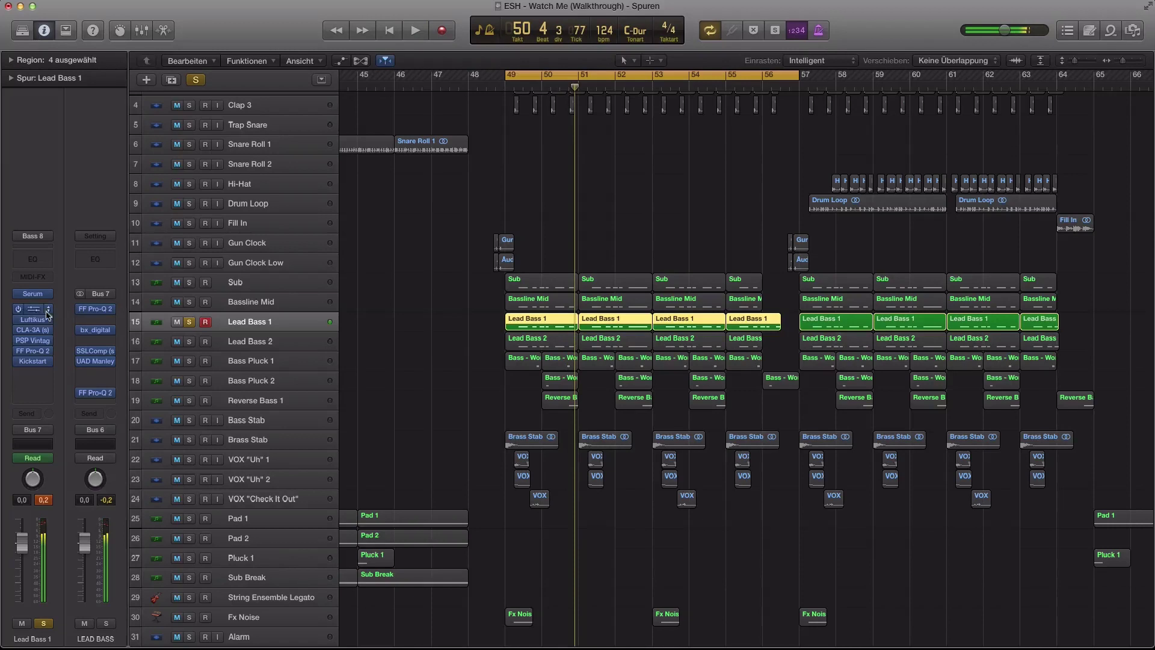
- Examine the first FF Pro-Q 2, CLA-3A and PSP VintageWarmer2 on Lead Bass 1, moving their windows away from the channel strip
left_click(32, 310)
left_click_drag(293, 39, 298, 9)
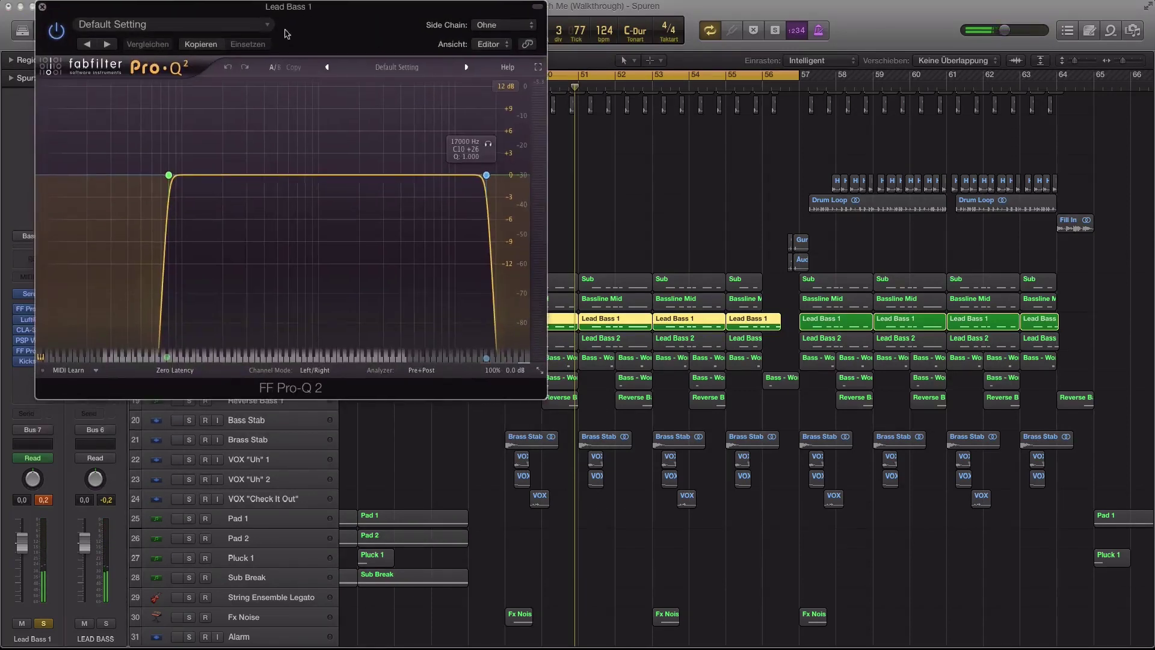
left_click_drag(121, 6, 713, 7)
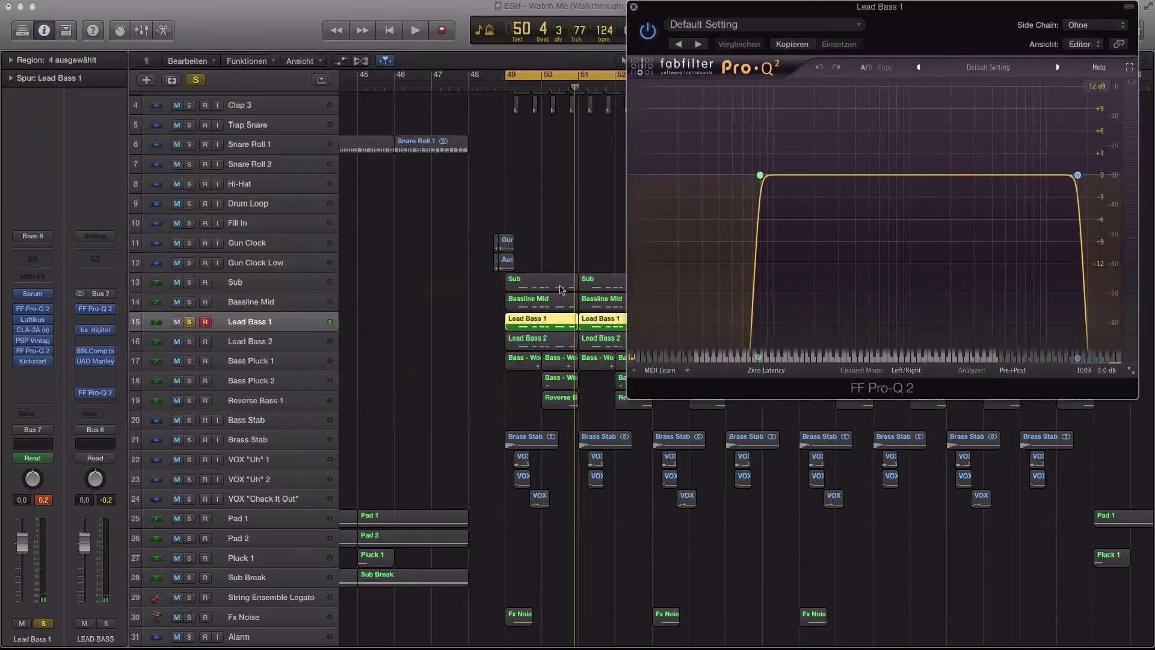
left_click(37, 330)
left_click_drag(213, 38, 988, 175)
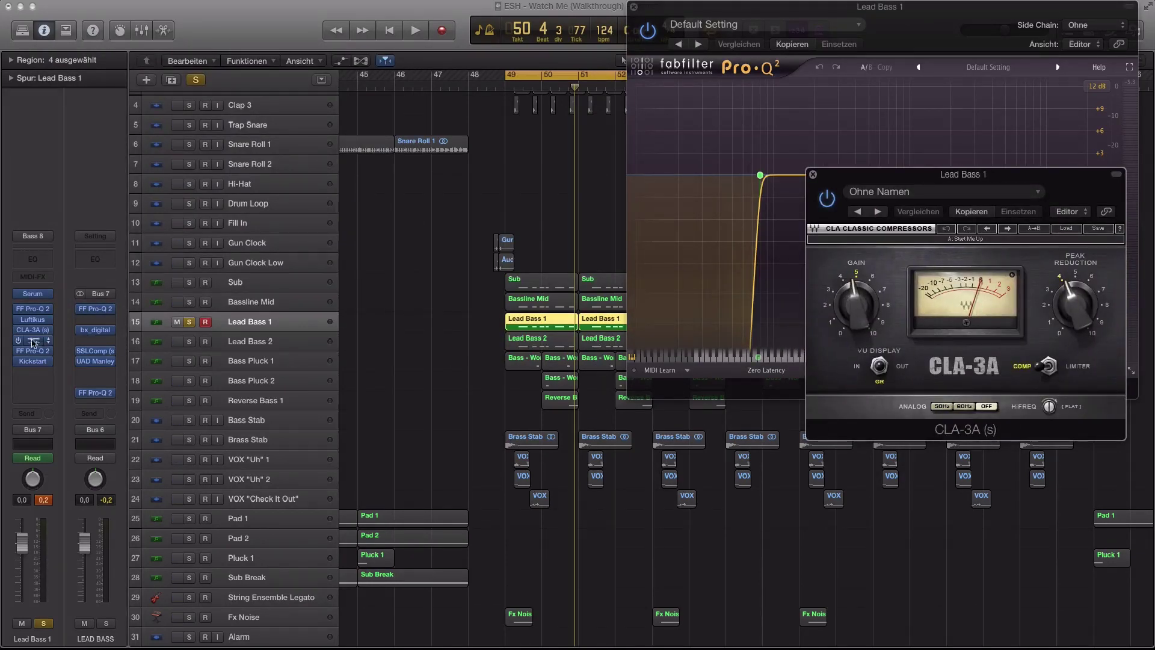
left_click(35, 341)
left_click_drag(181, 38, 964, 103)
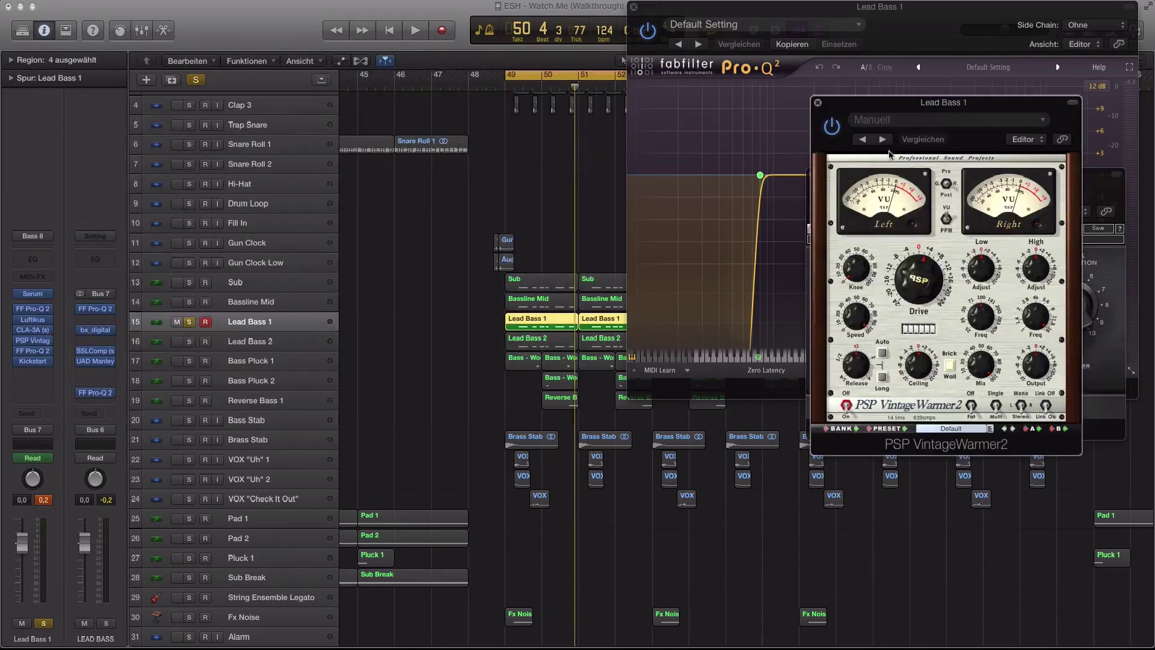
- Examine the second FF Pro-Q 2 and Kickstart on Lead Bass 1, and close them with the first Pro-Q 2 and VintageWarmer2
left_click(35, 352)
left_click_drag(52, 38, 491, 95)
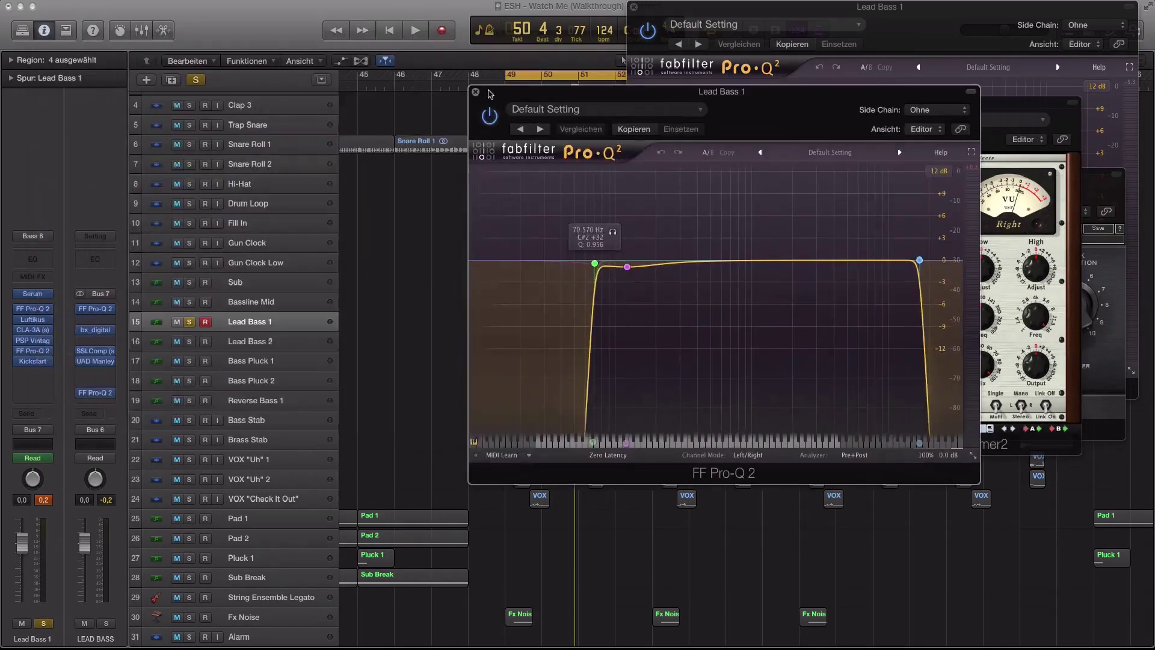
left_click(36, 361)
left_click(475, 92)
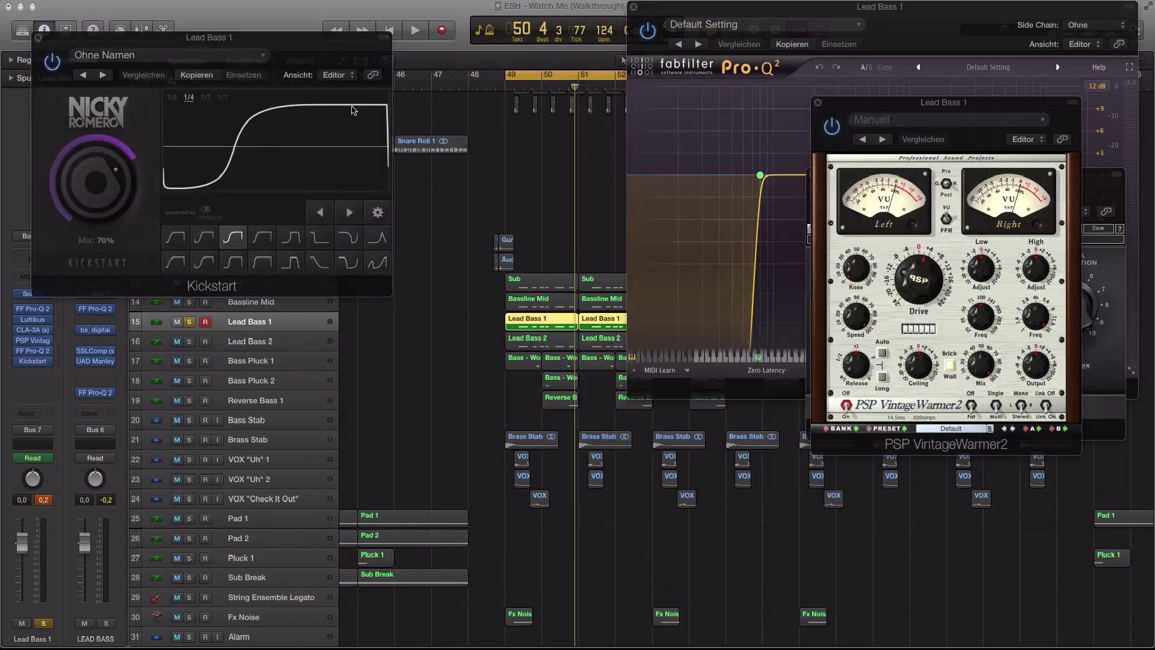
left_click(37, 38)
left_click(635, 8)
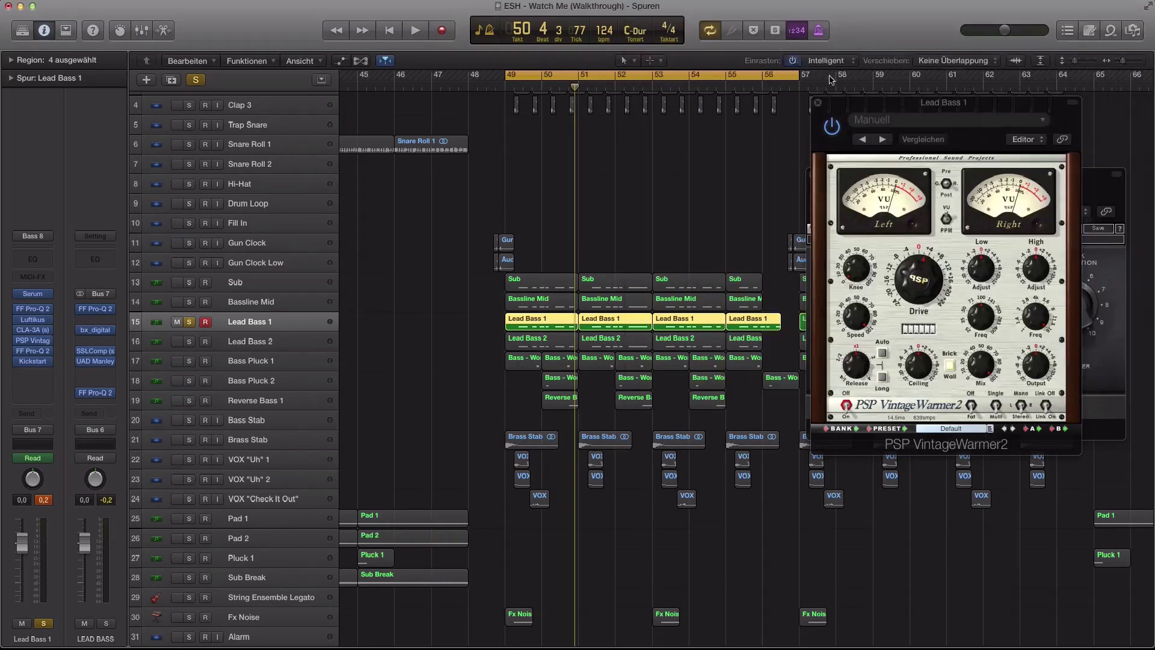
left_click(819, 106)
- Select Lead Bass 2, solo it in place of Lead Bass 1, and start playback
left_click(246, 342)
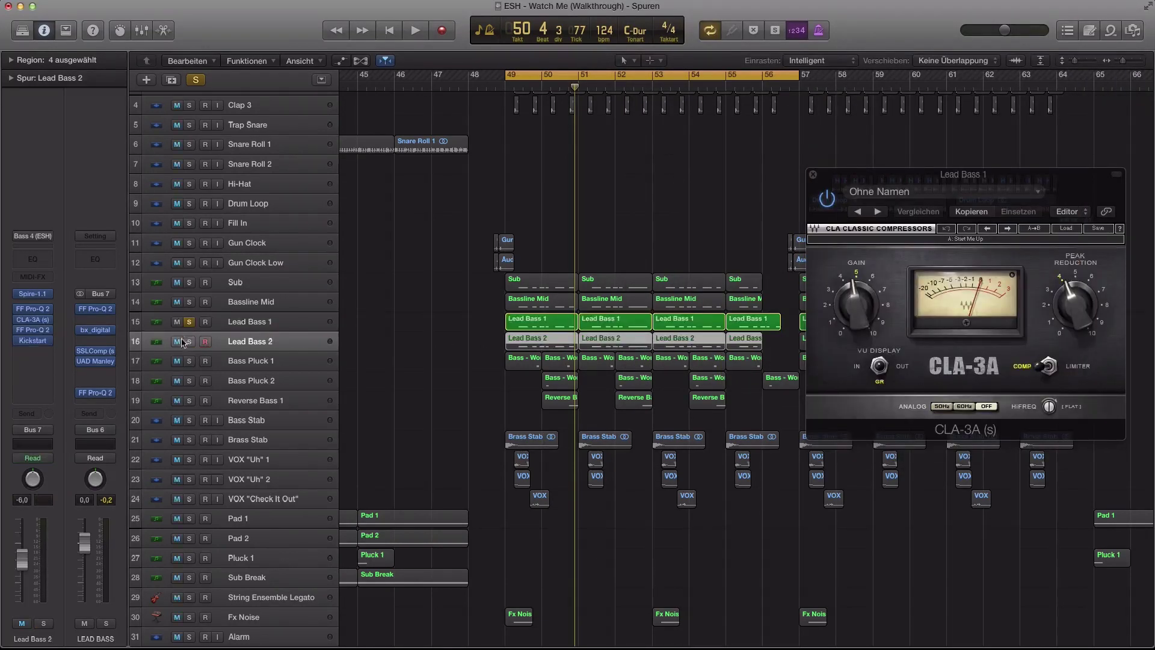
key("space")
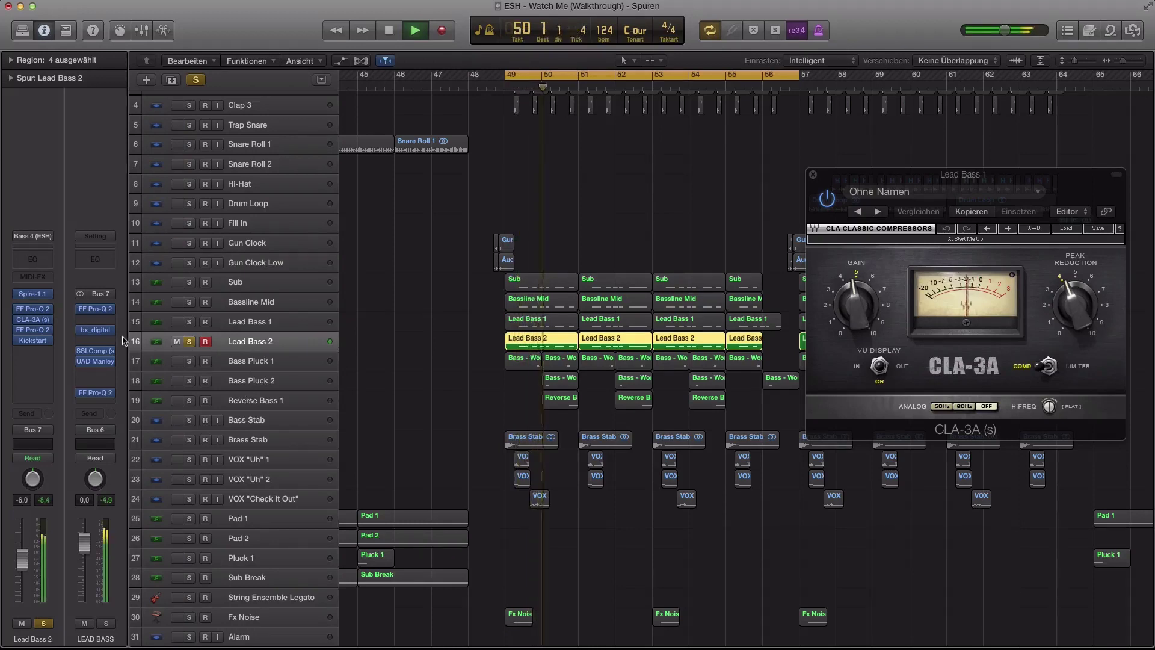
- Open the first FF Pro-Q 2 on Lead Bass 2, compare it bypassed and active during playback, and stop playback
mouse_move(35, 310)
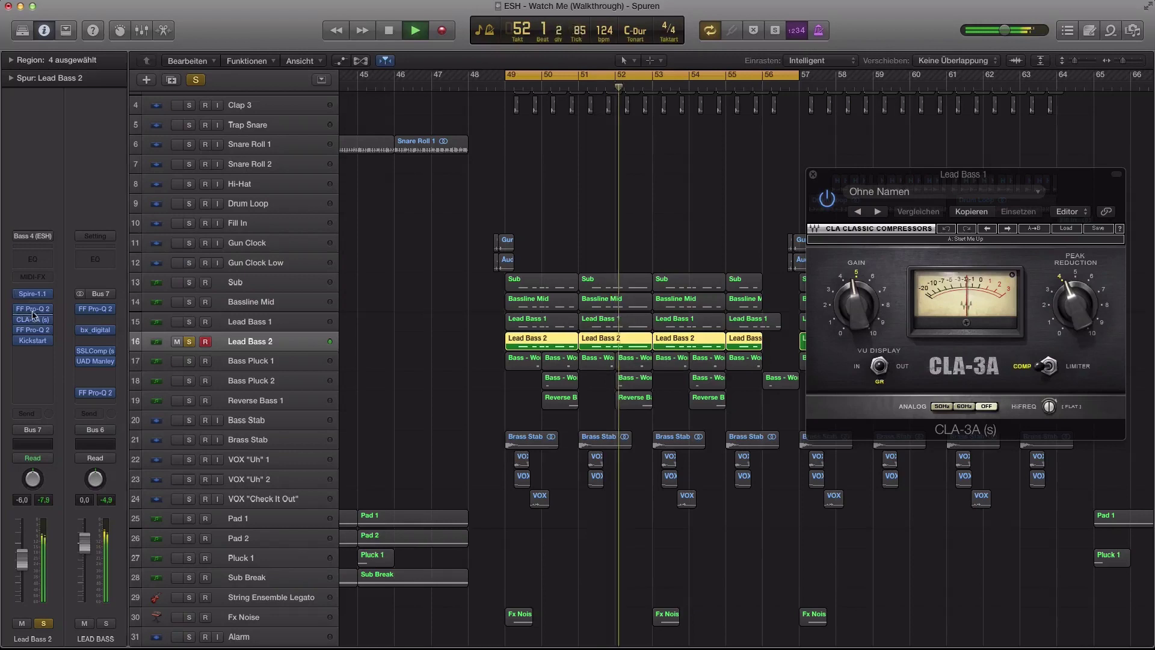
left_click(33, 309)
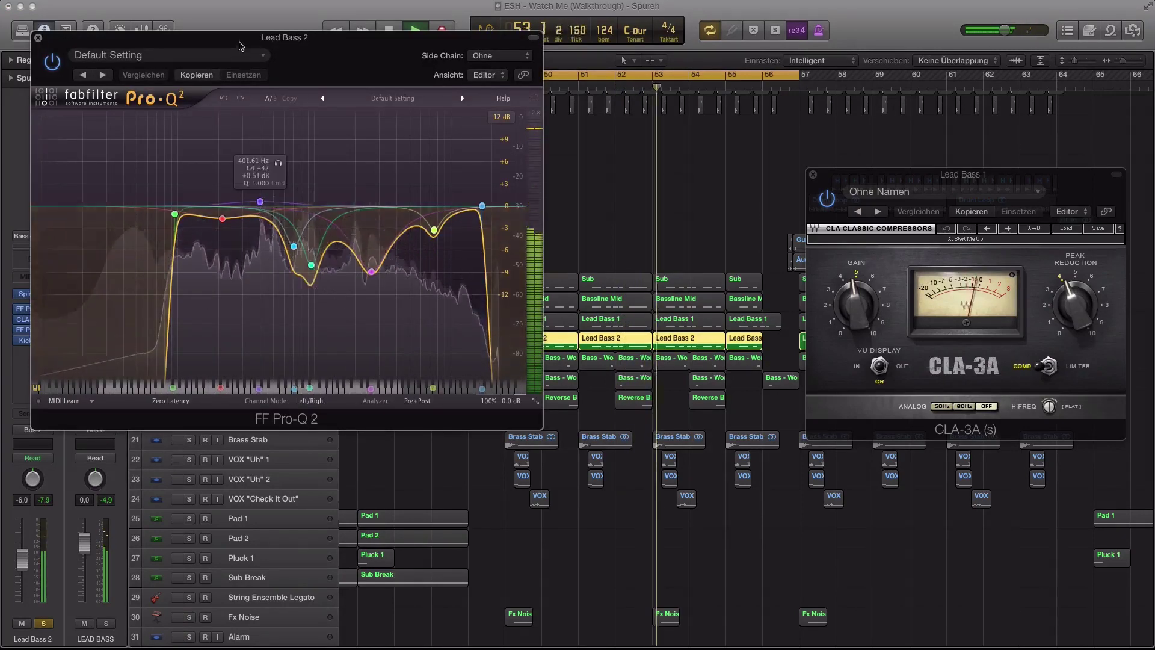
left_click_drag(42, 55, 460, 48)
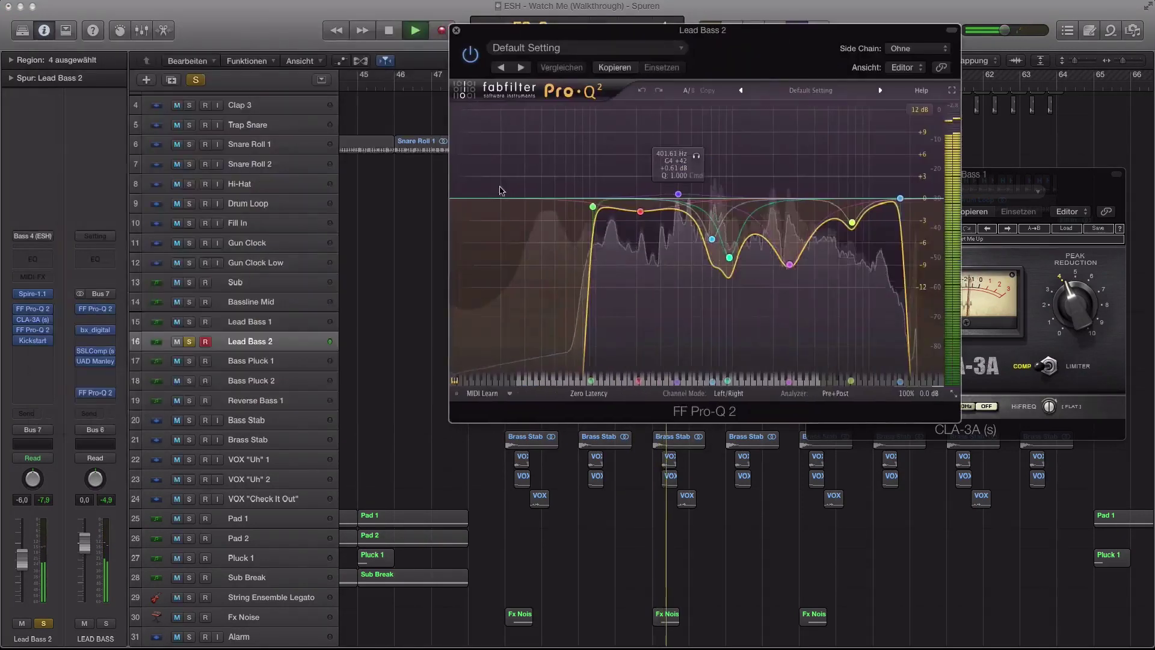
left_click(468, 56)
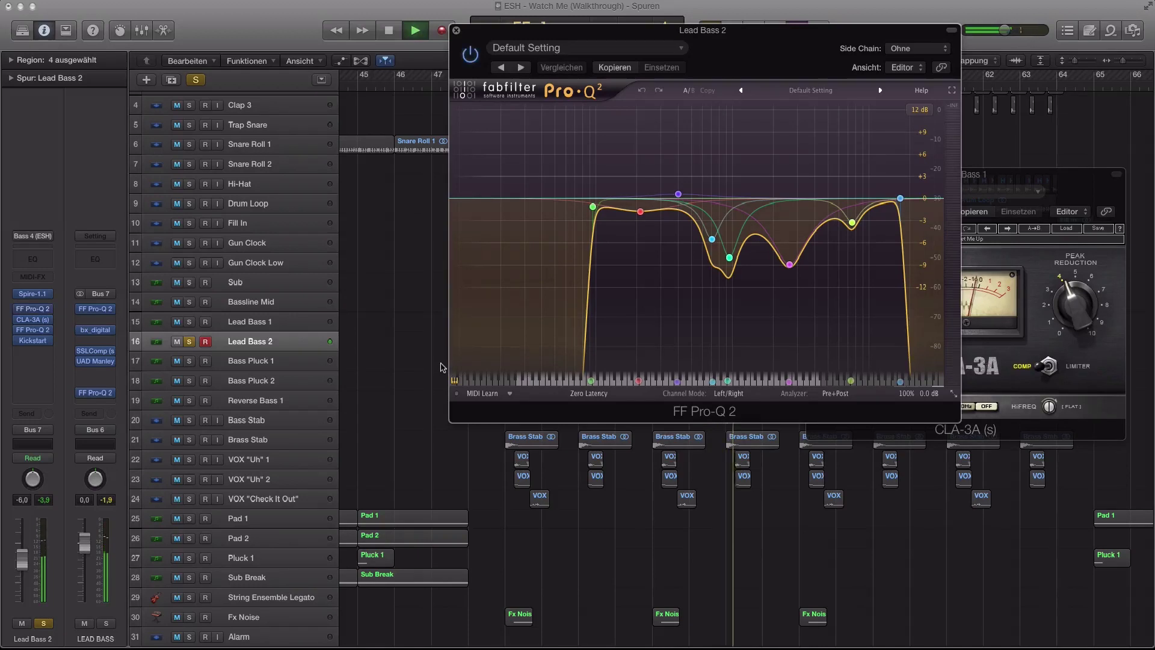
key("space")
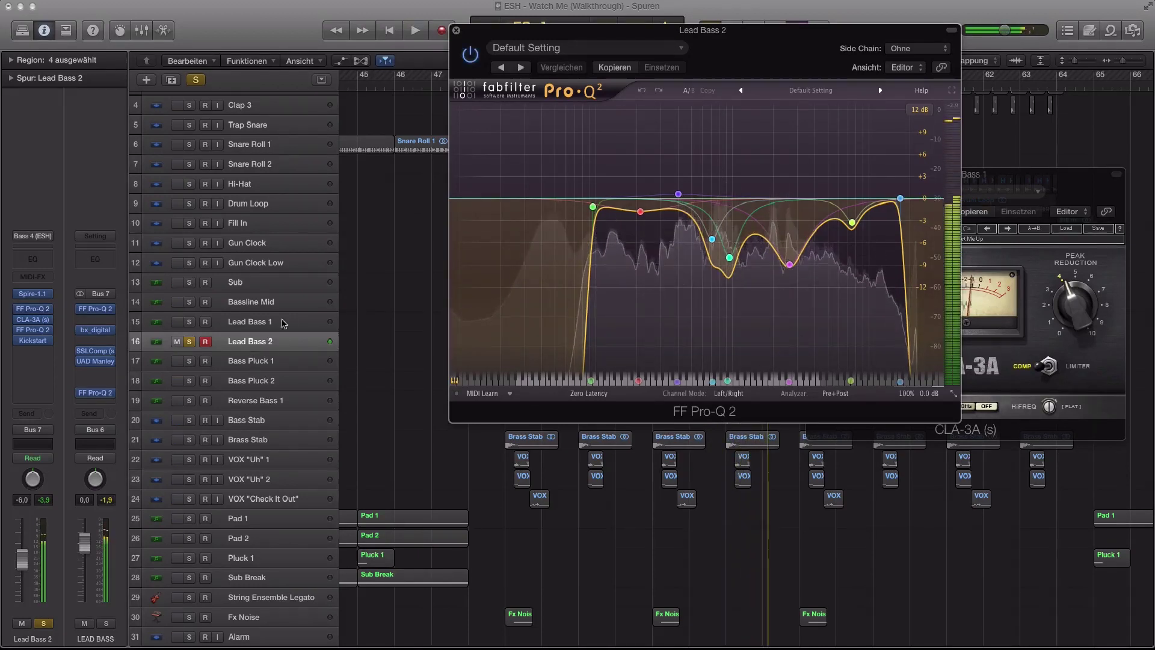
- Reselect Lead Bass 2 and examine its CLA-3A compressor and Kickstart plug-in
left_click(284, 322)
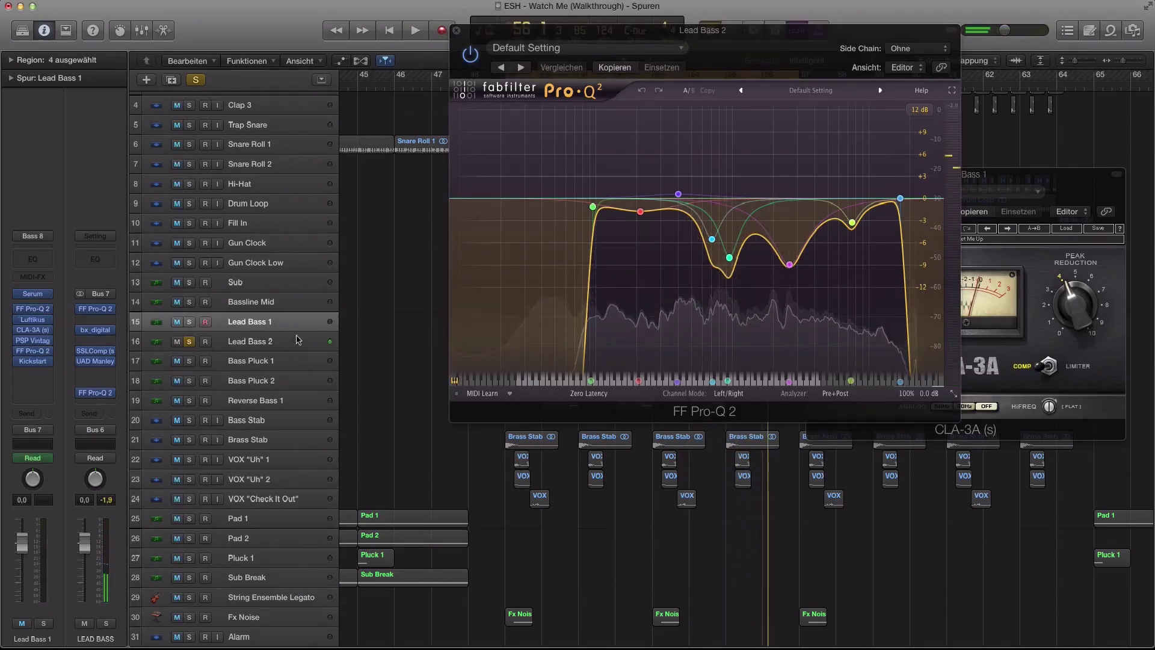
left_click(216, 345)
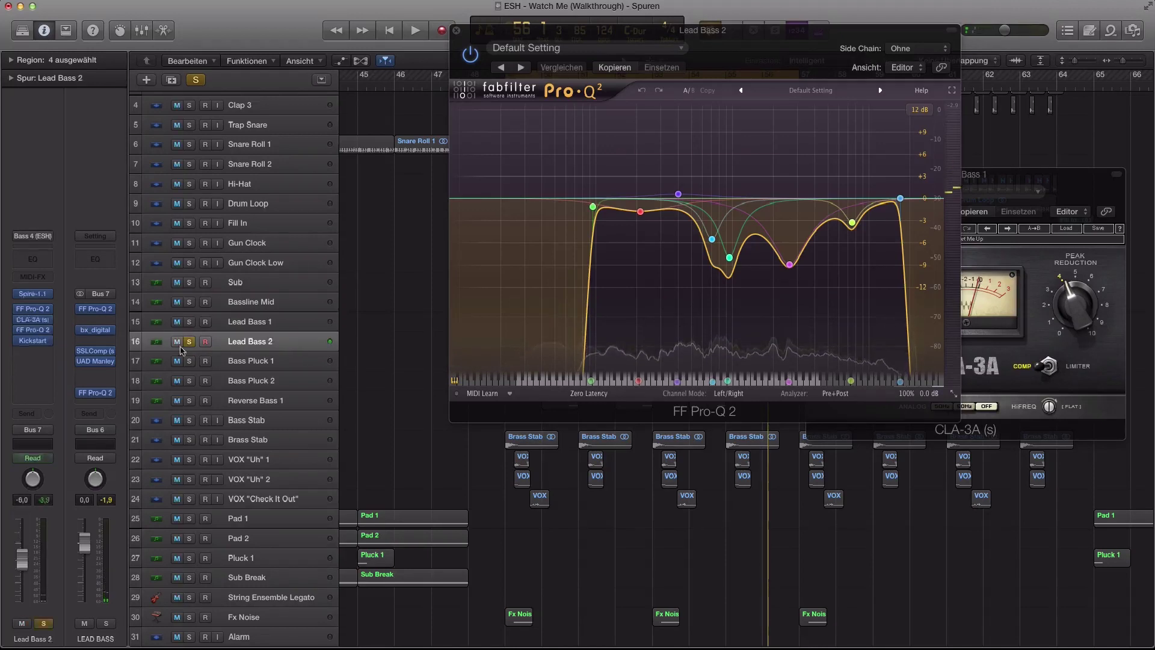
left_click(34, 322)
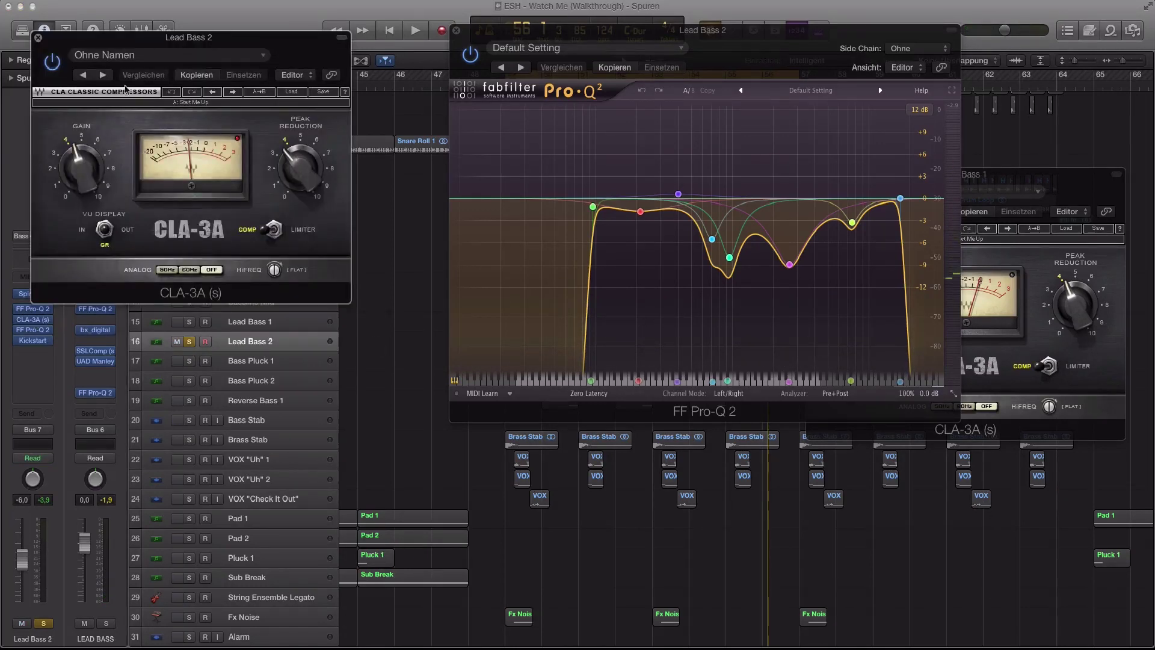
left_click(38, 39)
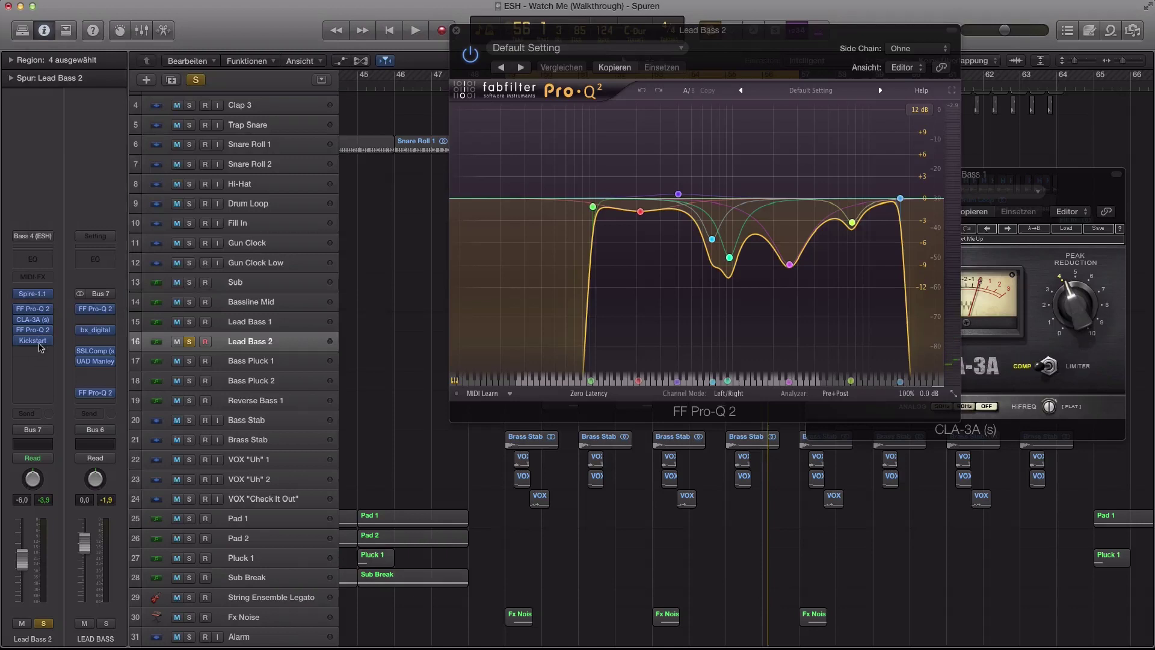
left_click(35, 341)
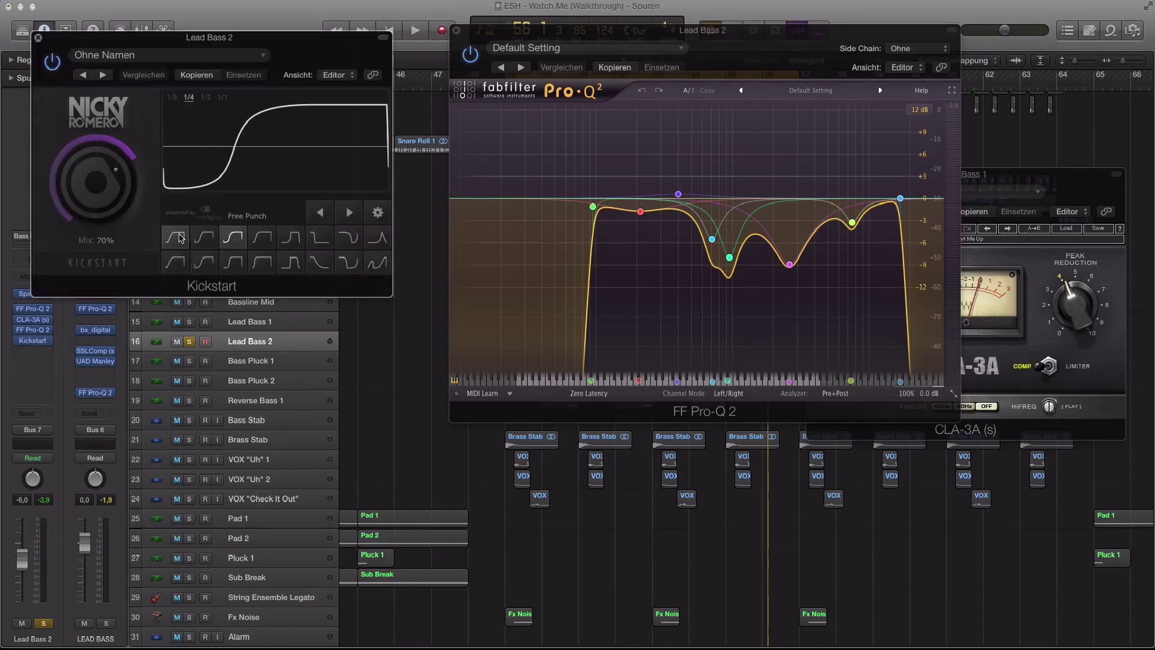
left_click_drag(64, 42, 639, 146)
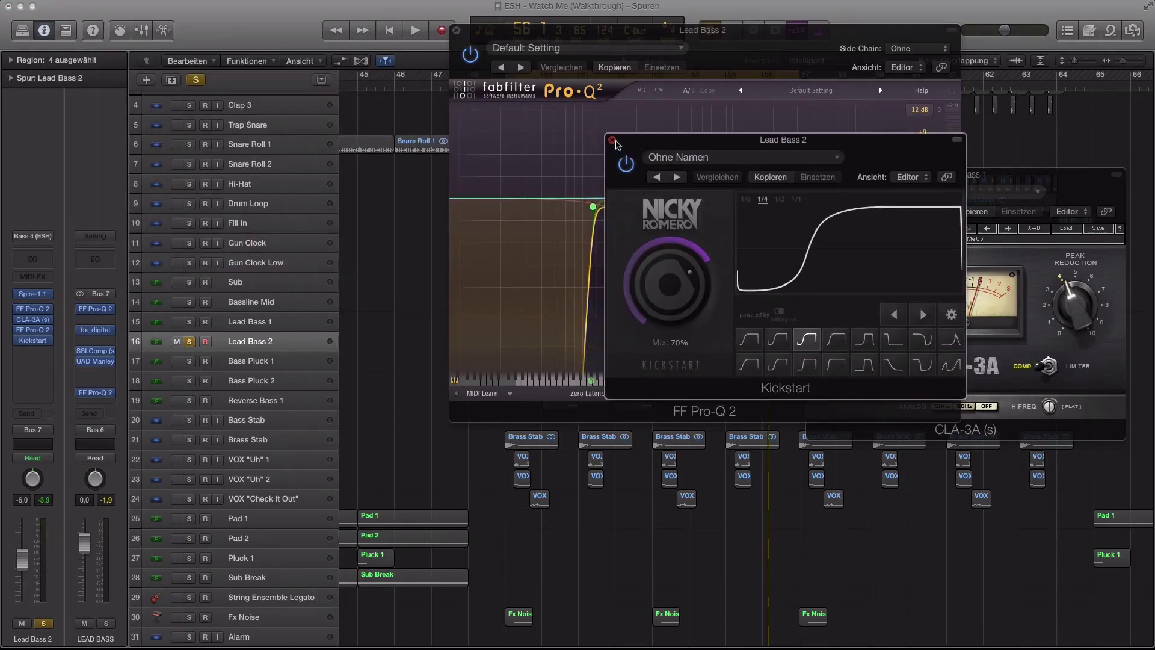
- Close the Kickstart, Pro-Q 2 and CLA-3A windows, select Bassline Mid, and unsolo Lead Bass 2
left_click(613, 141)
left_click(456, 32)
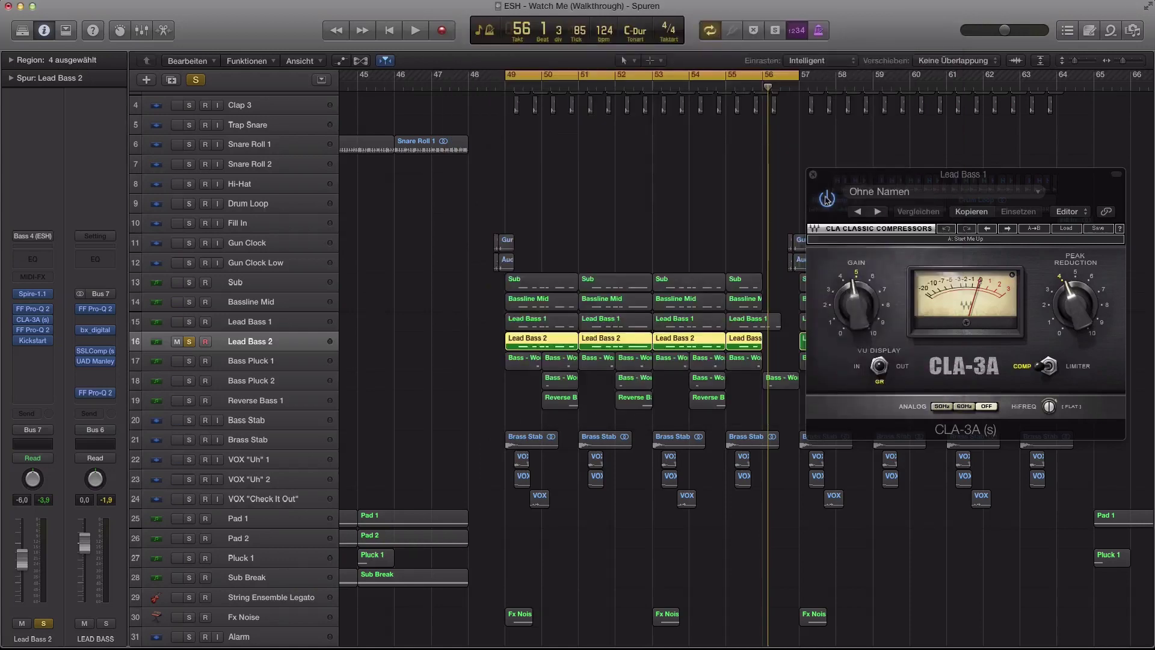
left_click(813, 175)
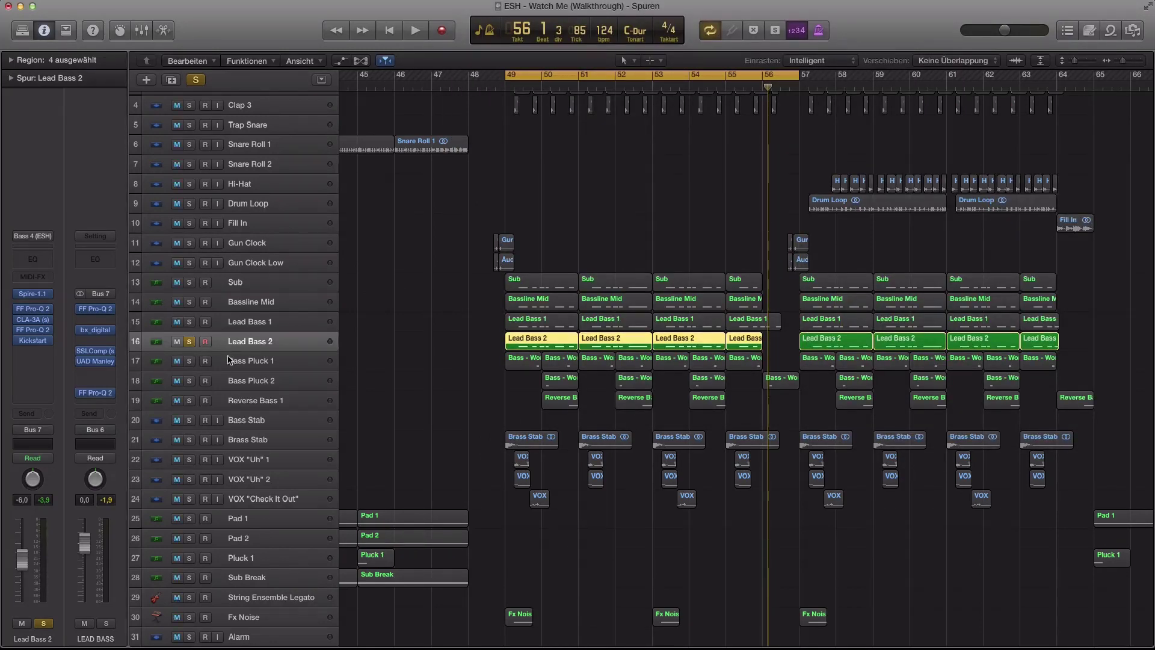
left_click(243, 307)
left_click(190, 343)
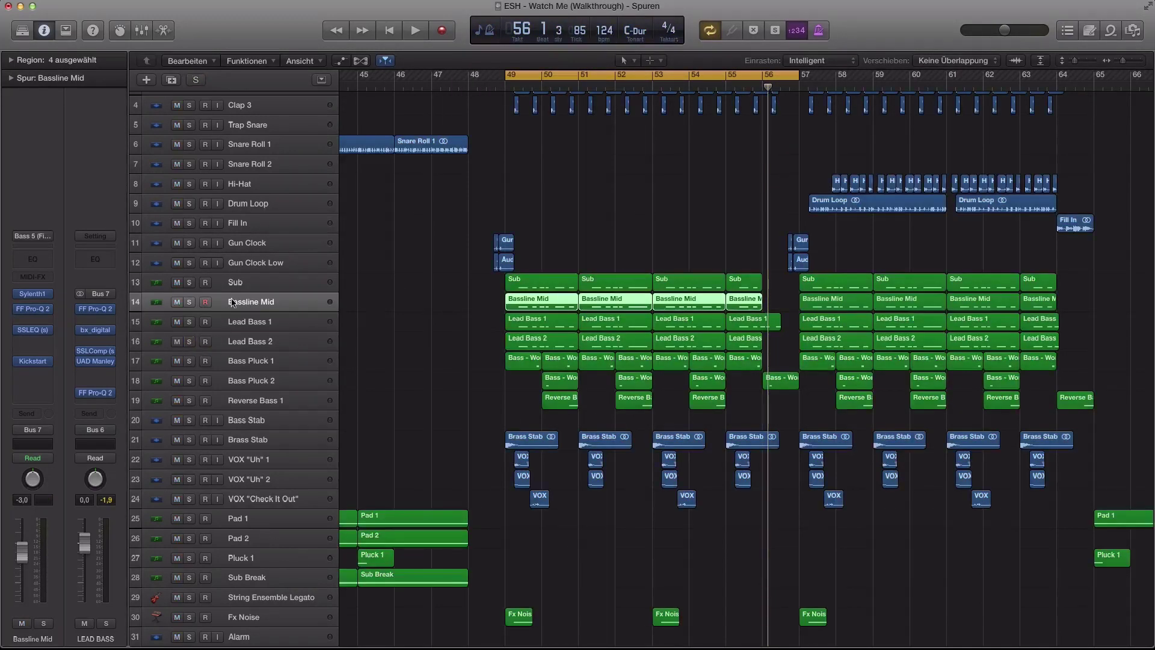
- Open the FF Pro-Q 2 equalizers of the Sub and Bassline Mid tracks and arrange their windows side by side
left_click(246, 287)
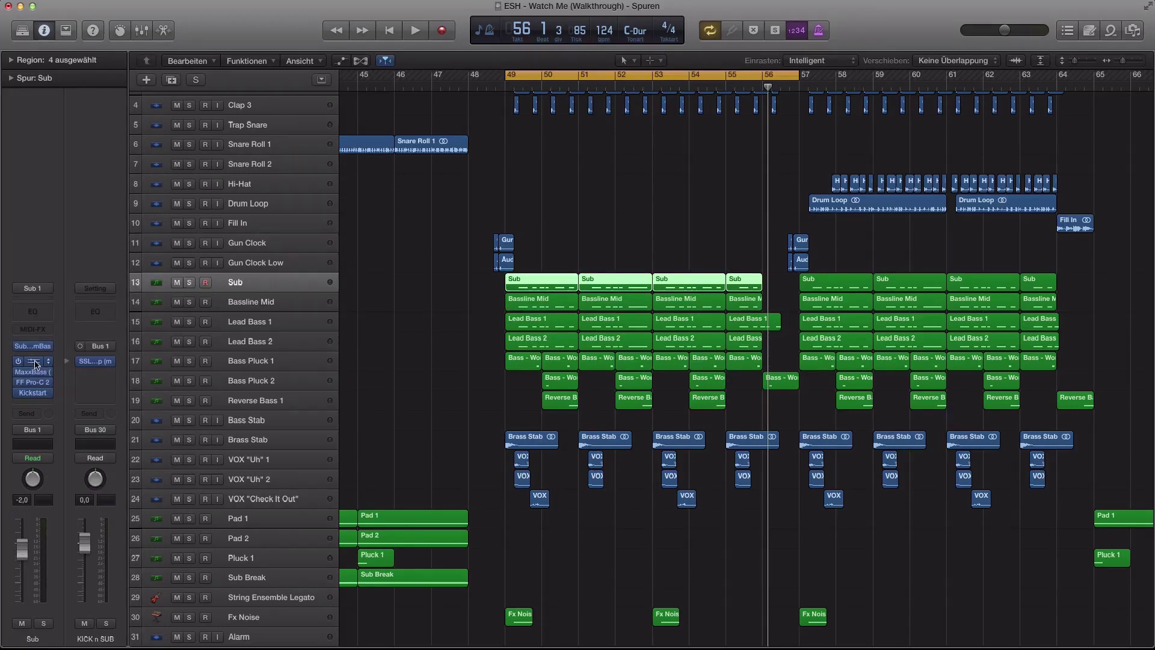
left_click(35, 363)
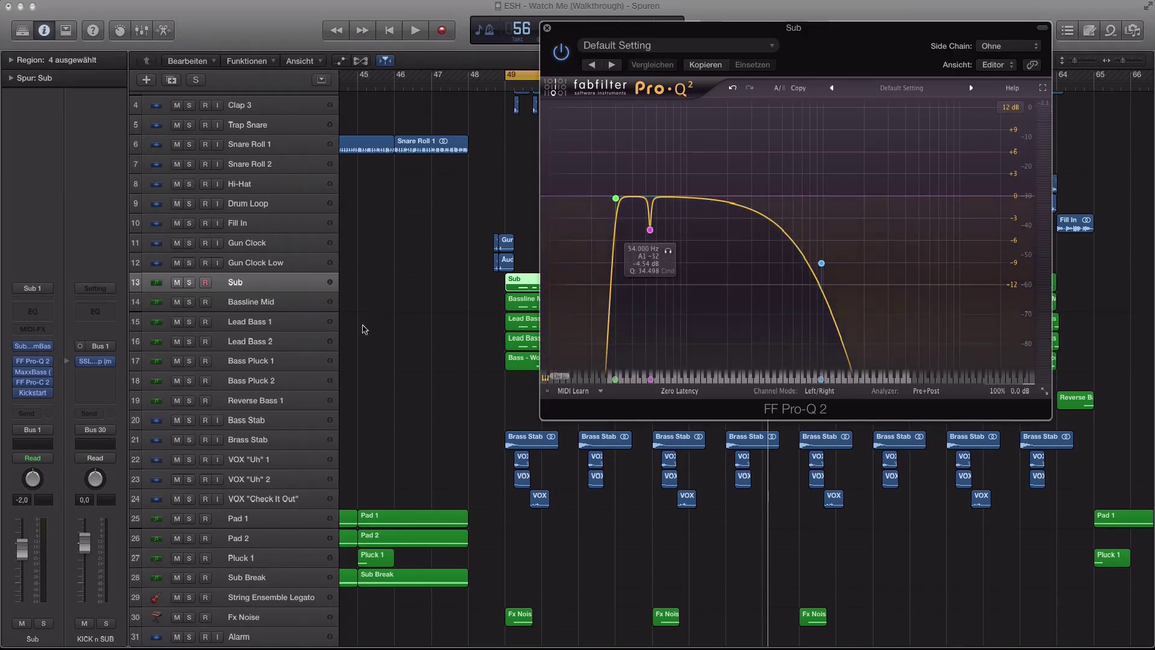
left_click(240, 307)
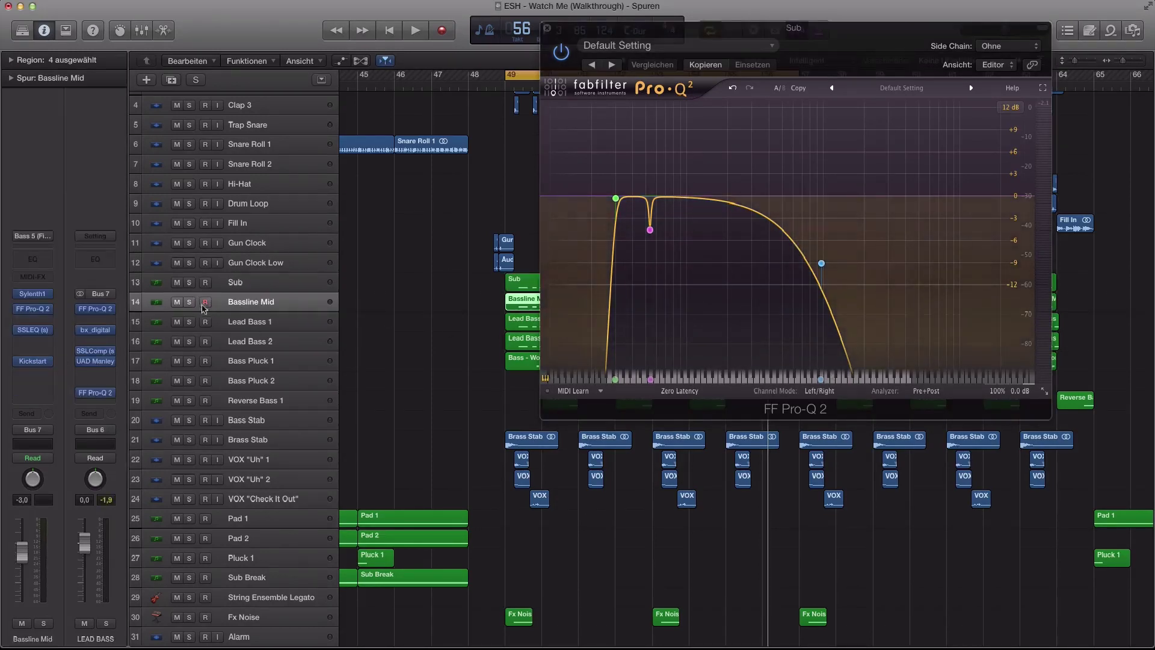
left_click(35, 310)
left_click_drag(237, 23, 942, 68)
left_click(842, 28)
left_click_drag(843, 28, 463, 43)
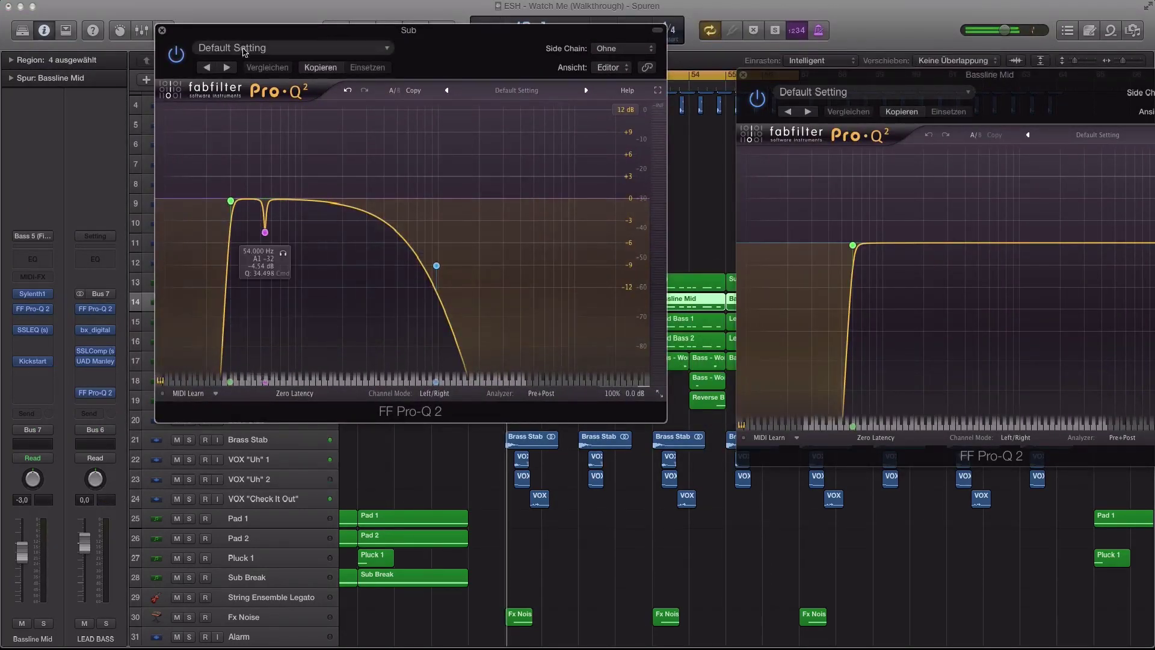
left_click_drag(243, 35, 532, 73)
- Solo Sub and Bassline Mid together and compare their low-cut settings side by side in Pro-Q 2 during playback
left_click(193, 304)
key("space")
left_click_drag(923, 77, 668, 57)
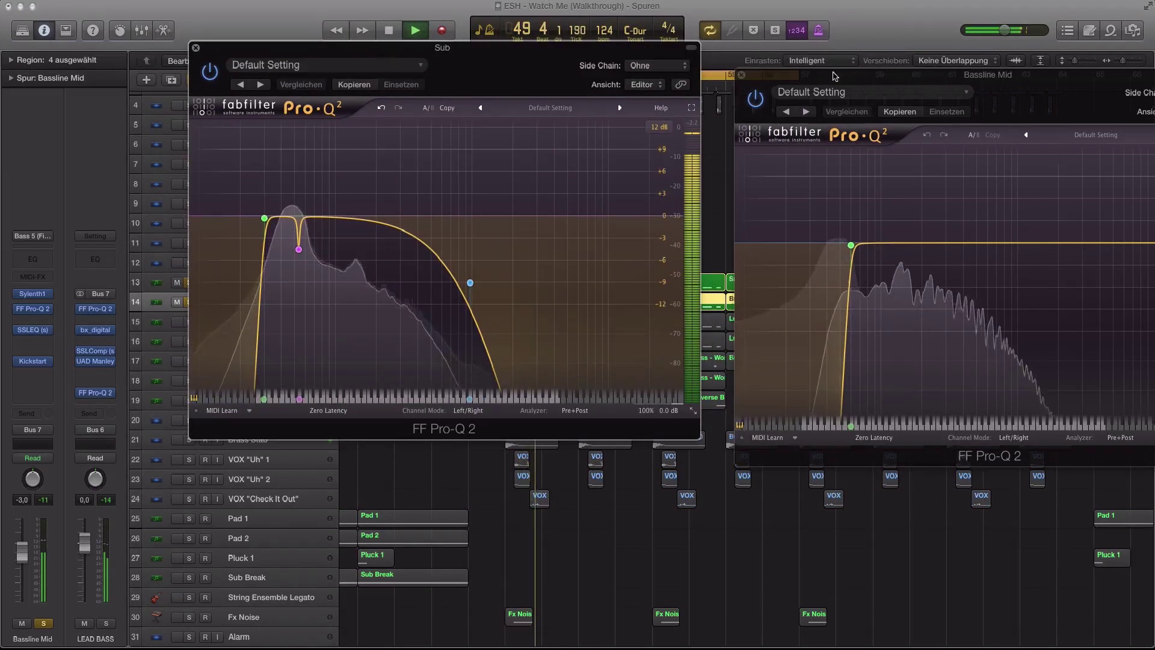
left_click_drag(843, 74, 757, 45)
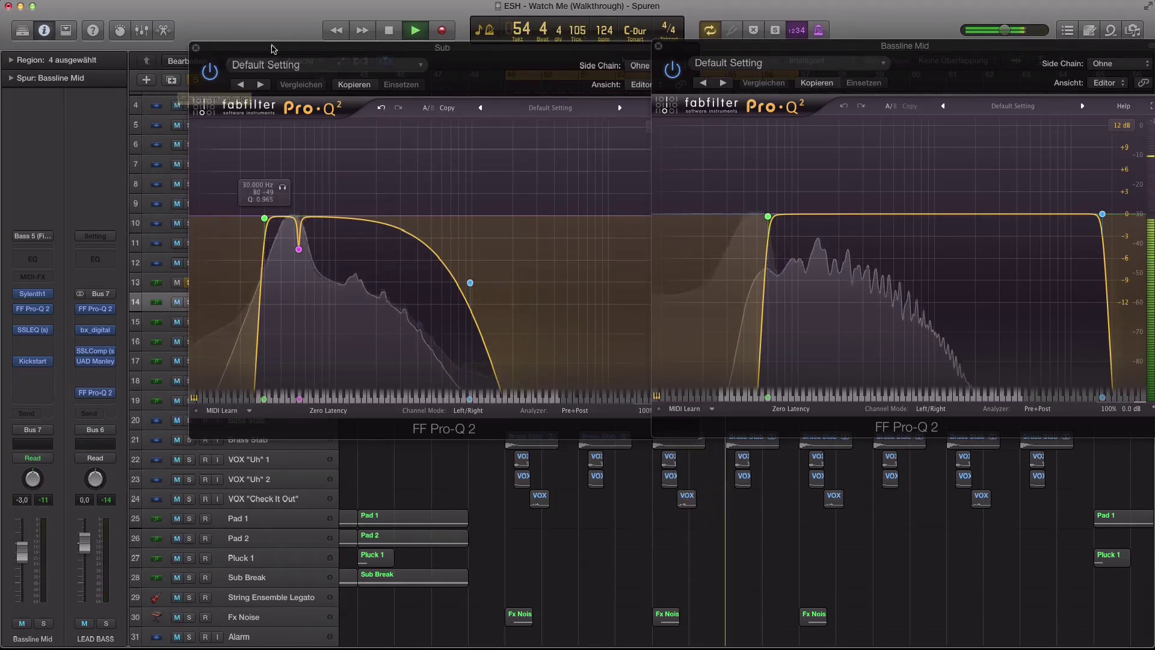
left_click_drag(301, 47, 386, 43)
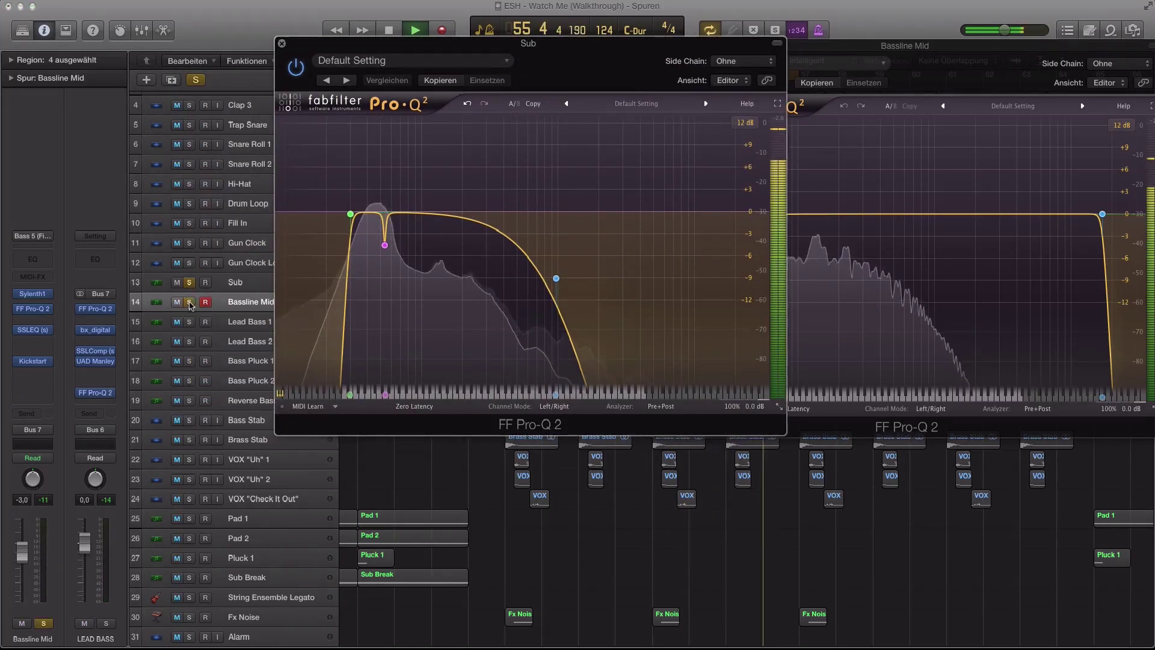
- Listen to Bassline Mid soloed without Sub, put away both Pro-Q 2 windows, and stop playback
left_click(189, 303)
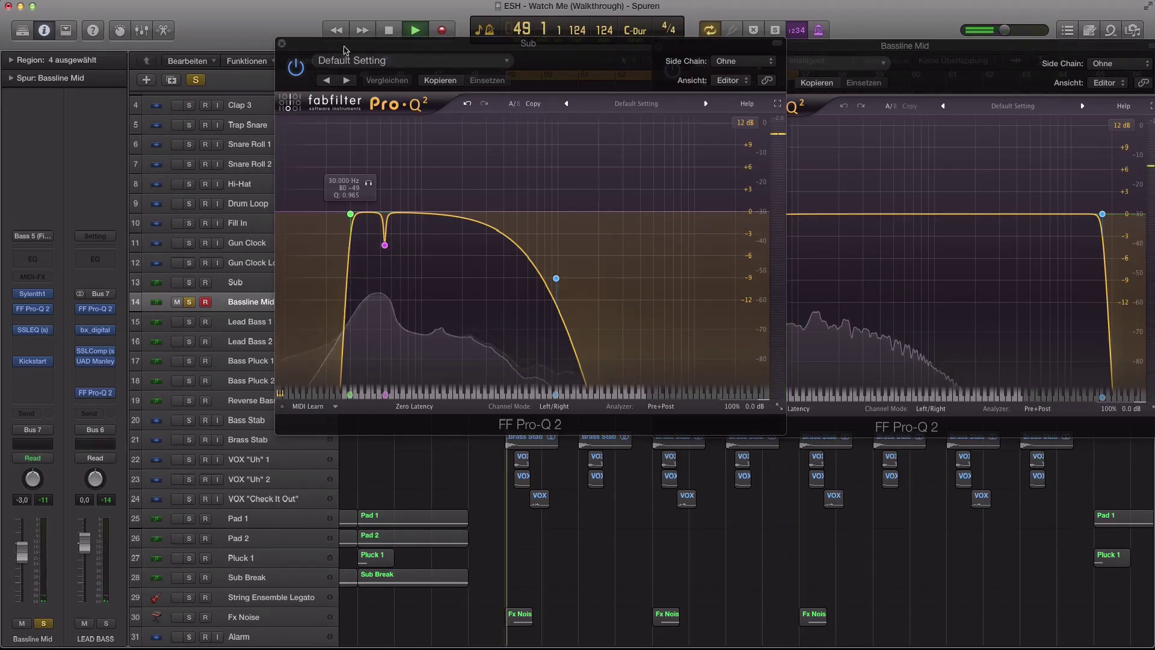
left_click(282, 43)
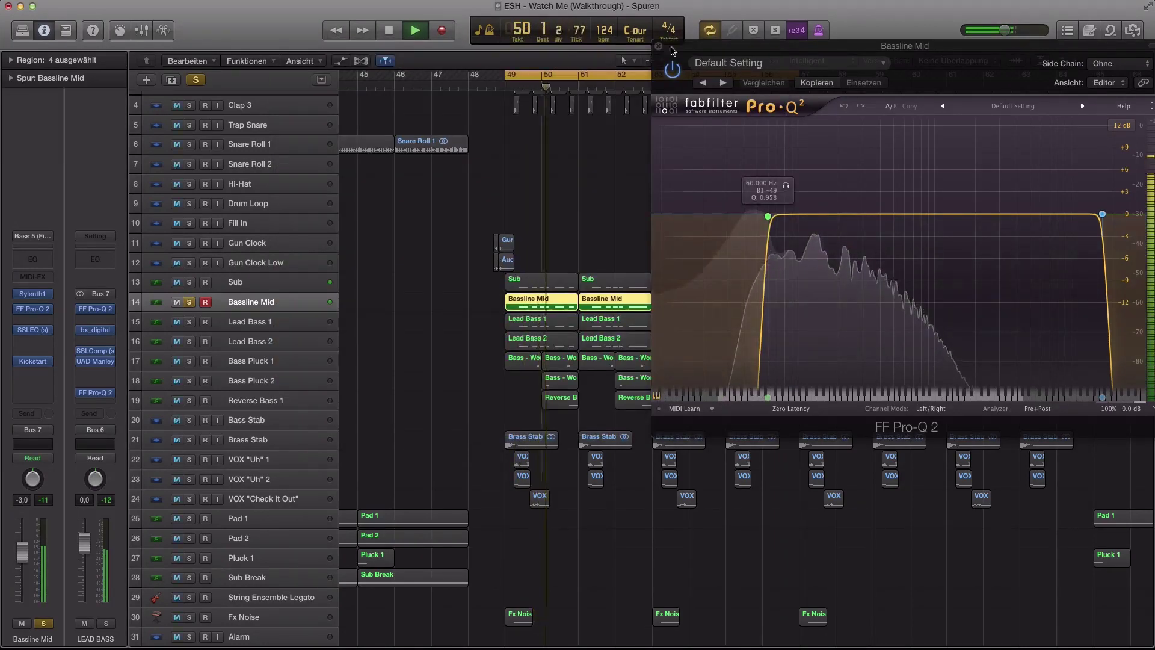
key("v")
key("space")
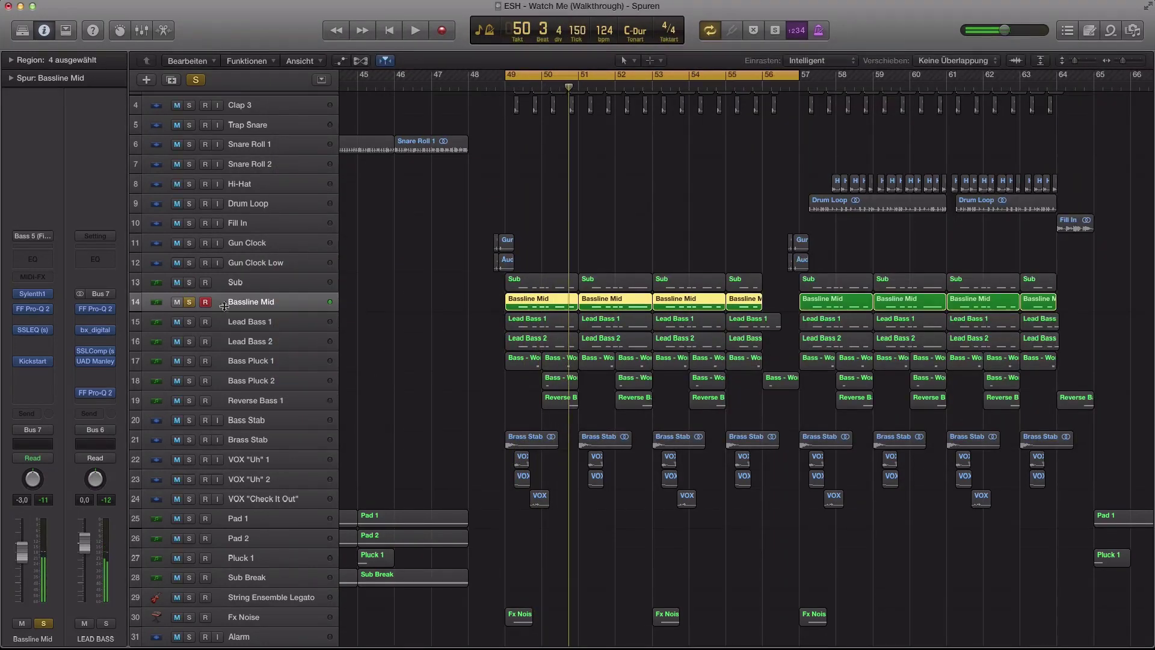
- Solo Bass Pluck 1 and Bass Pluck 2 in place of Bassline Mid, and play them while selecting each track
left_click(189, 301)
key("super+Up")
left_click_drag(186, 349, 185, 364)
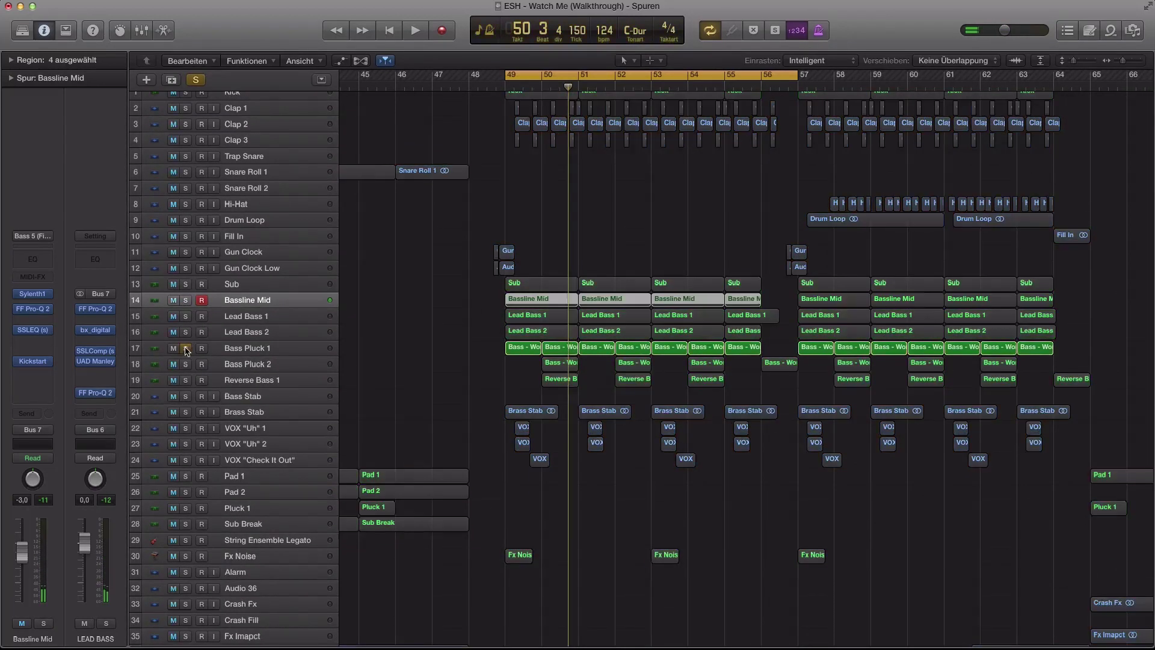
left_click(271, 348)
key("space")
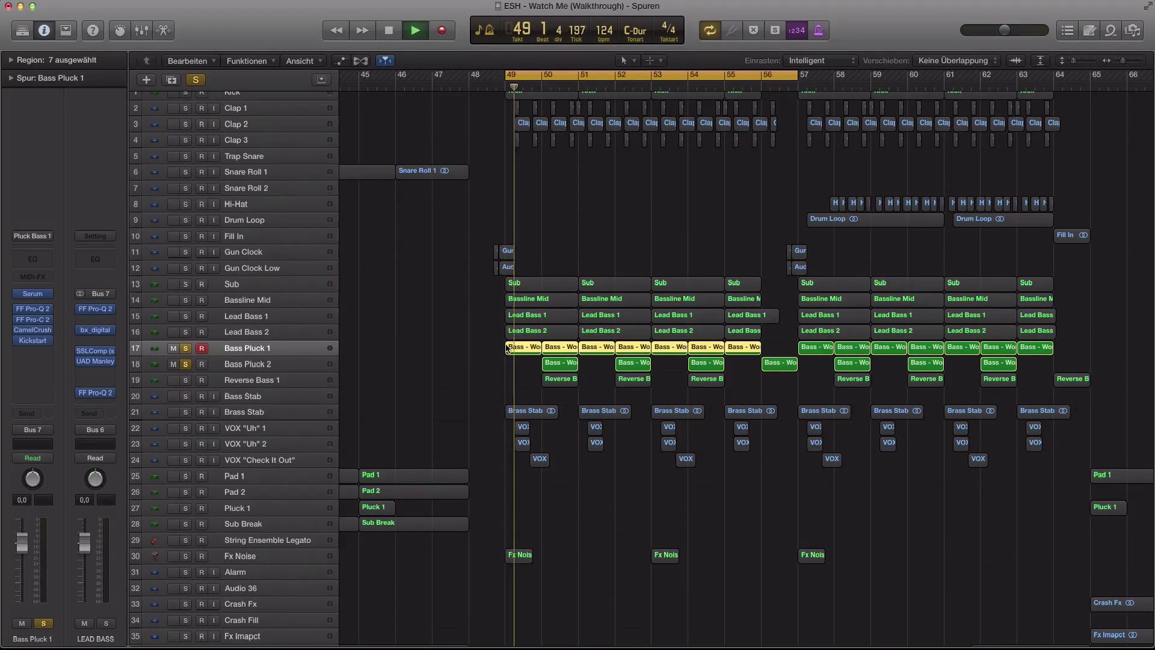
key("super+Down")
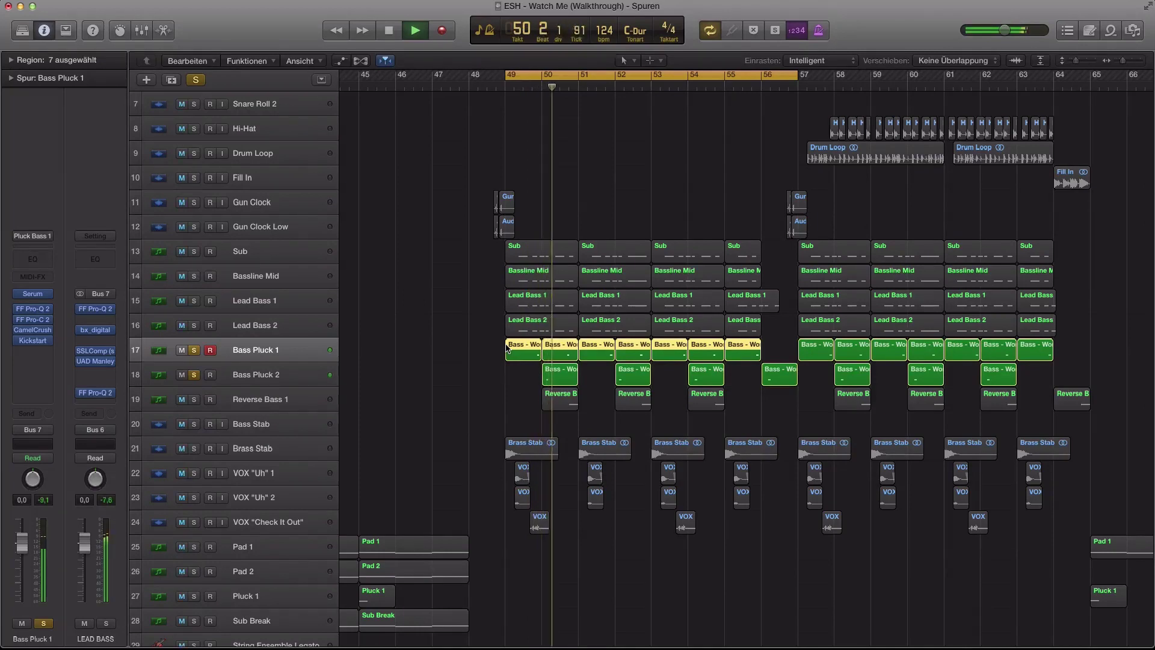
left_click(289, 376)
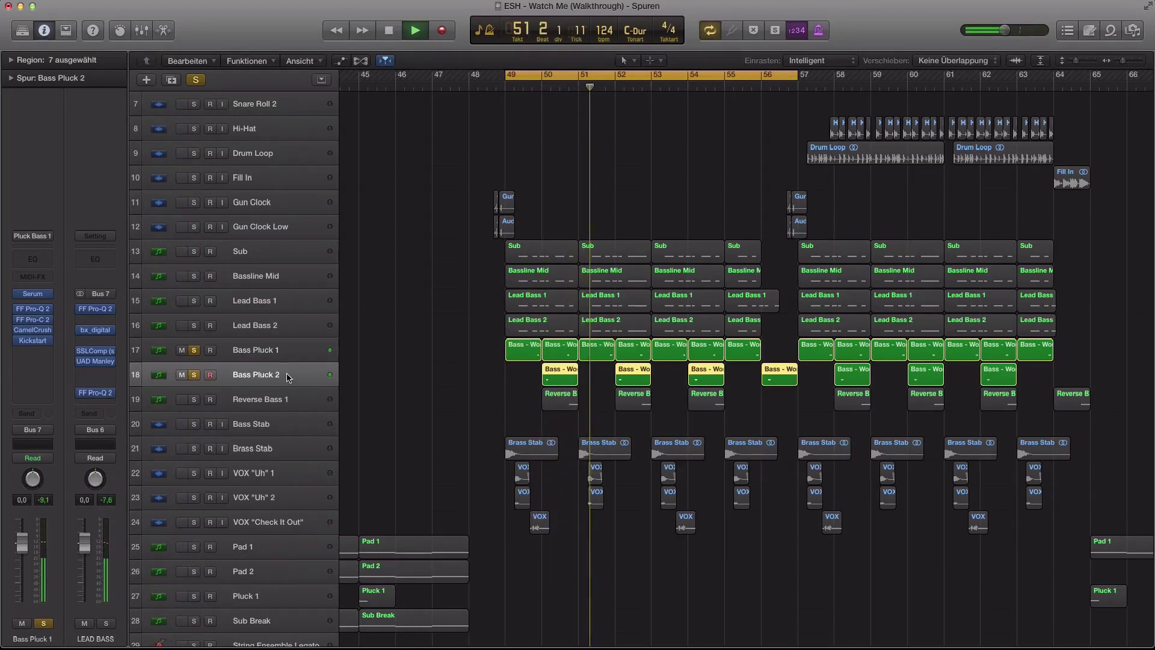
key("space")
- Solo only Reverse Bass 1 and play it from about bar 50
left_click(193, 399, "alt")
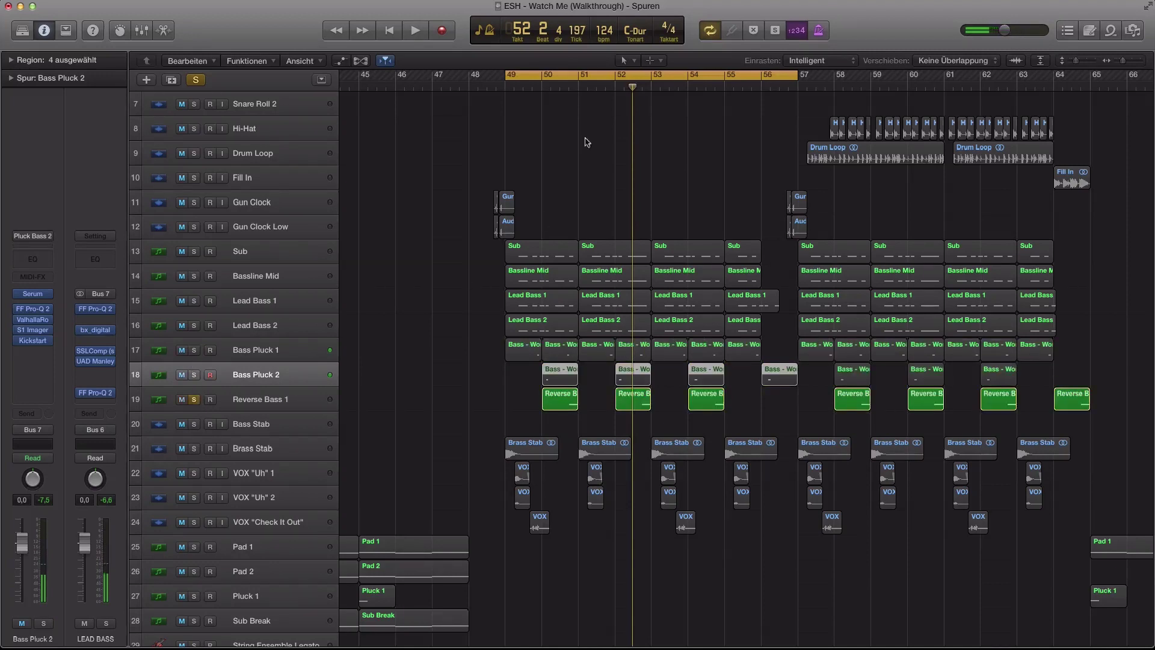
left_click(559, 81)
key("space")
key("super+Right")
key("super+Right")
key("space")
key("super+Left")
key("super+Left")
key("super+Left")
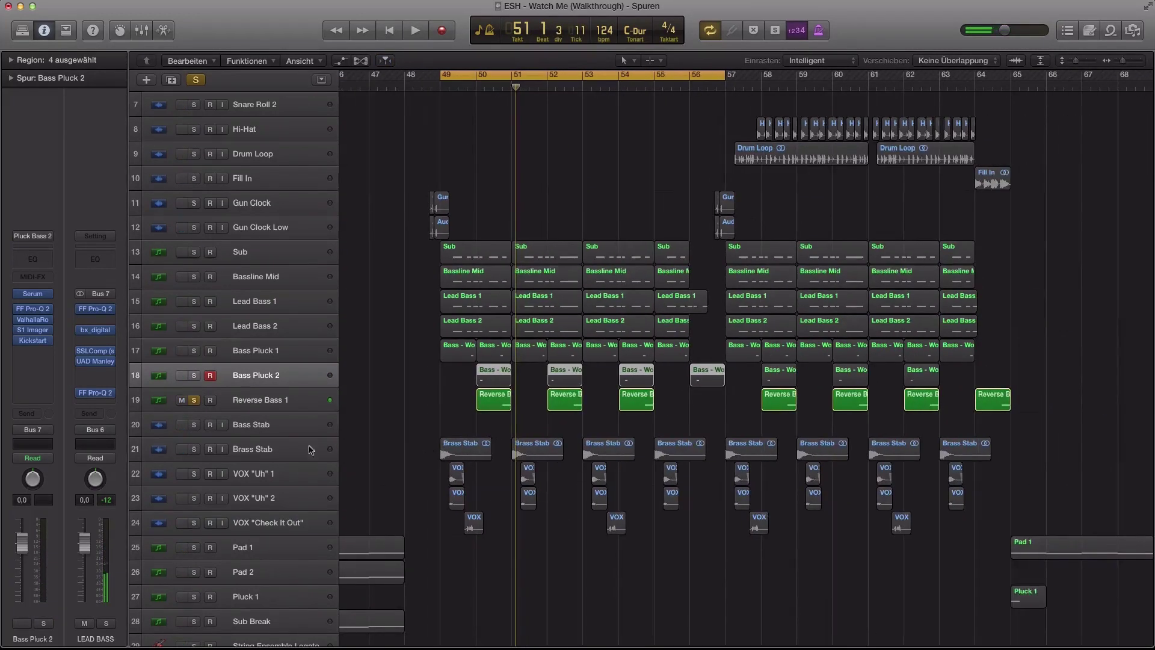
- Solo only Brass Stab, select its track, and play it
left_click(193, 449, "alt")
left_click(258, 450)
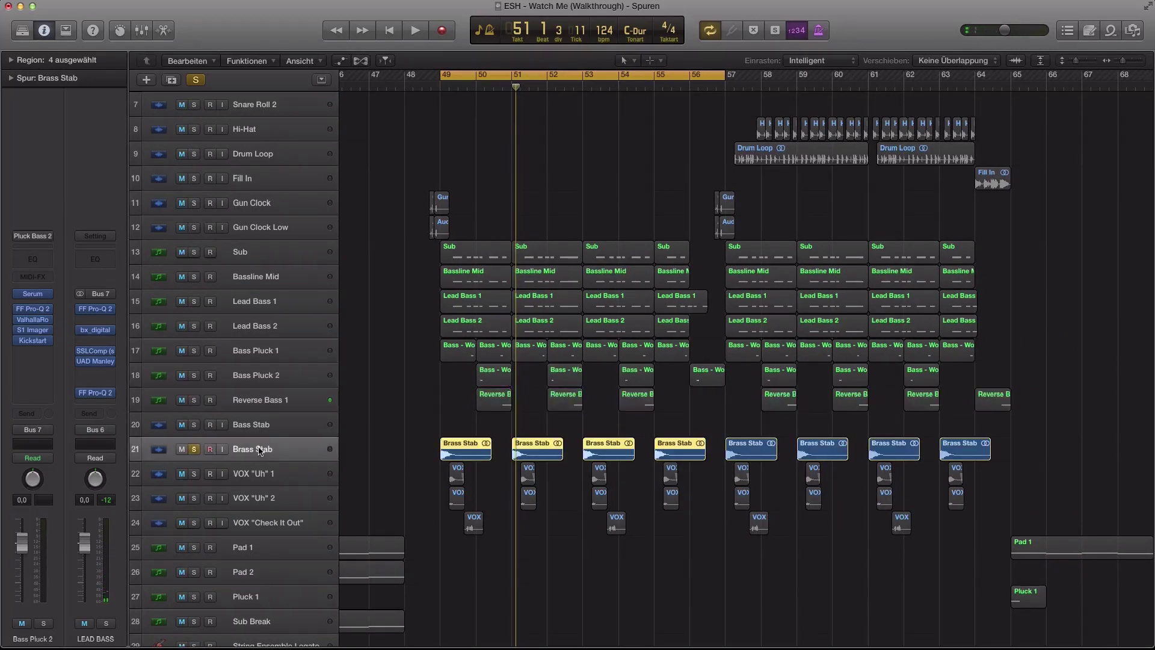
key("space")
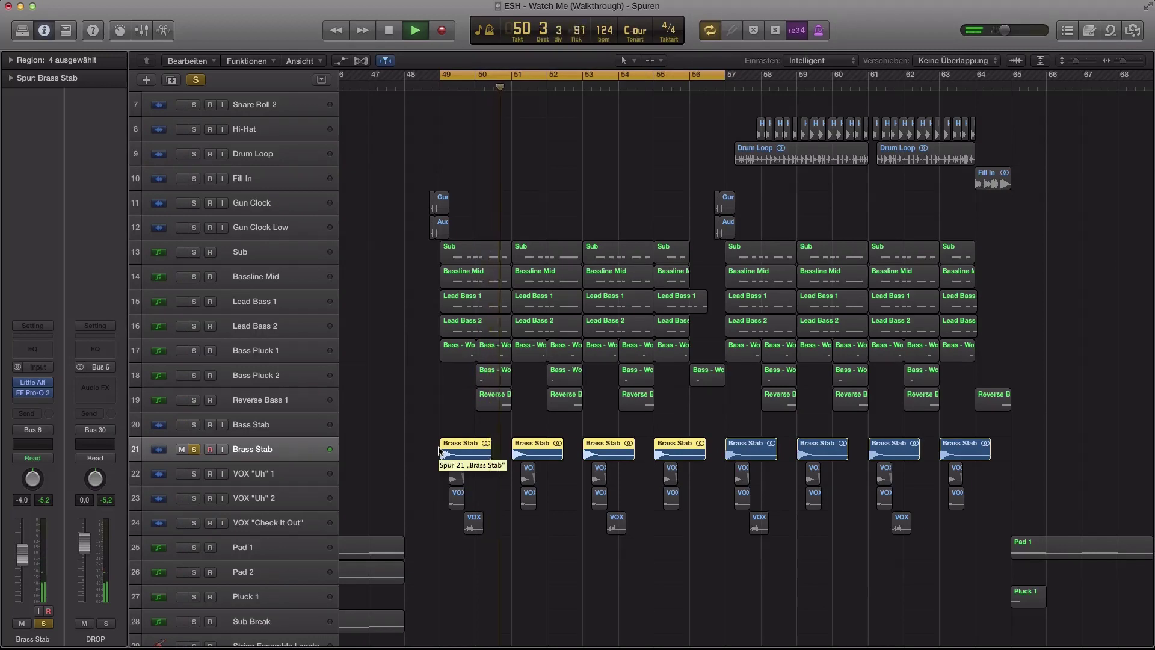
key("space")
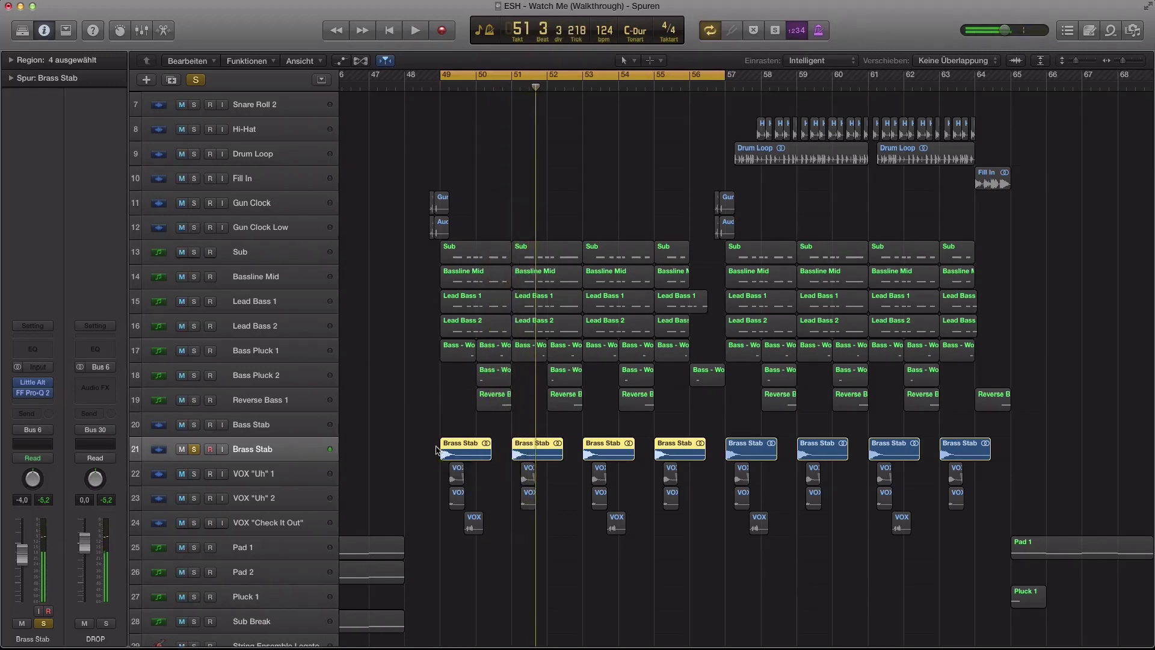
- Solo the two VOX "Uh" tracks and VOX "Check It Out" in place of Brass Stab, and play them
key("z")
left_click_drag(187, 463, 187, 499)
left_click(188, 445)
key("space")
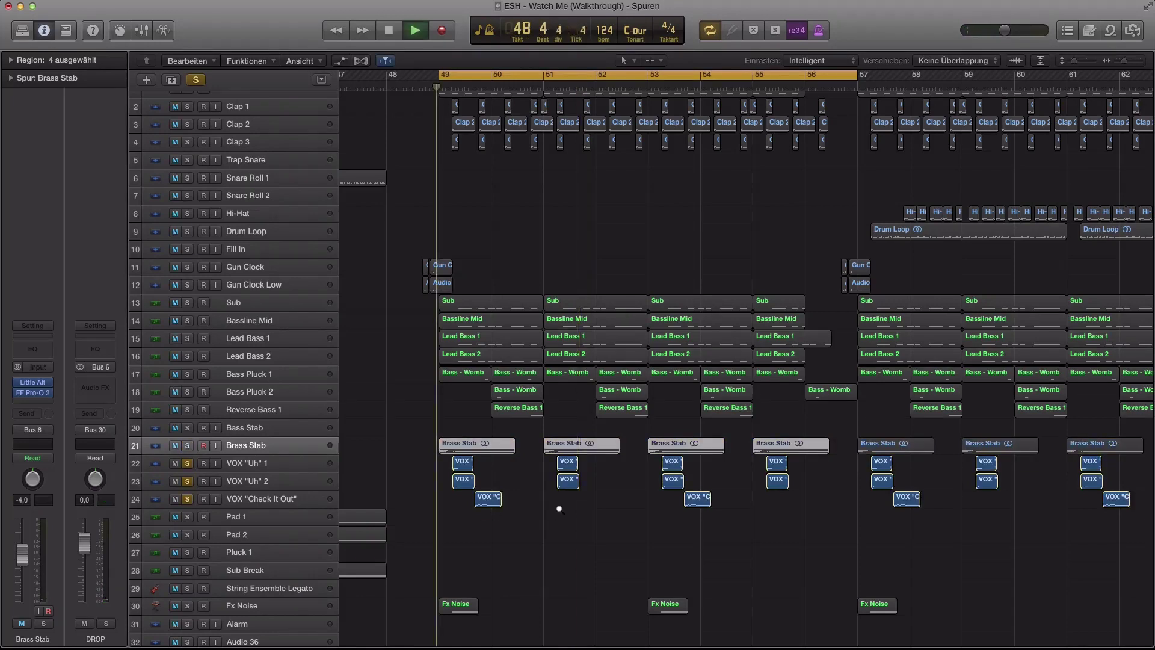
key("super+Right")
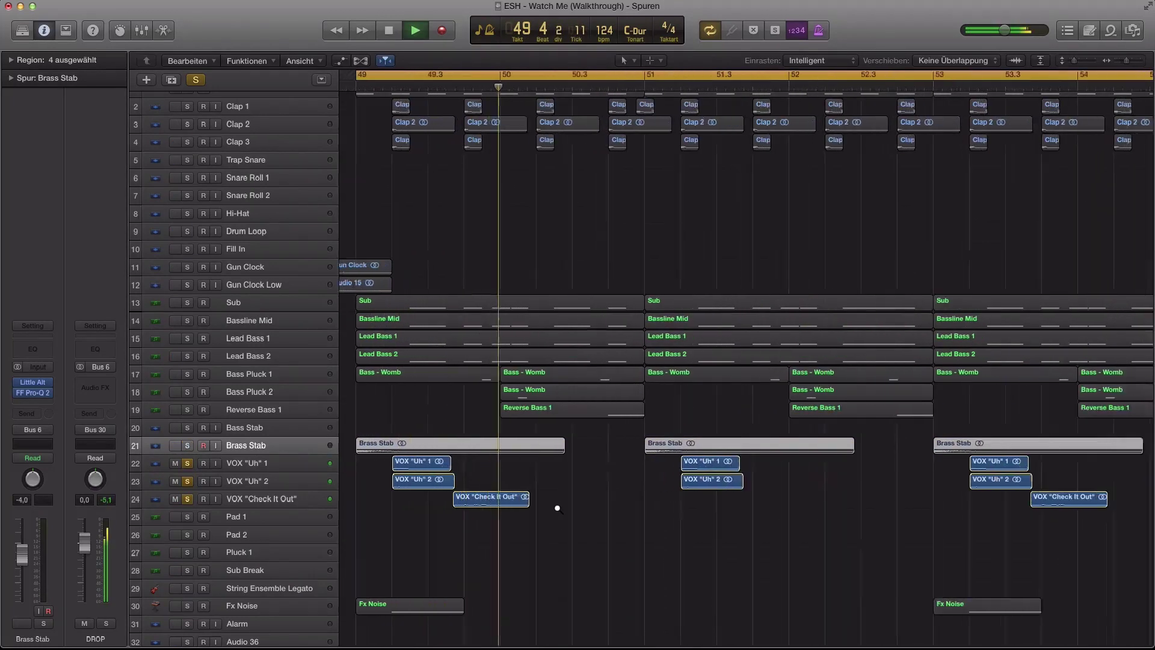
key("super+Left")
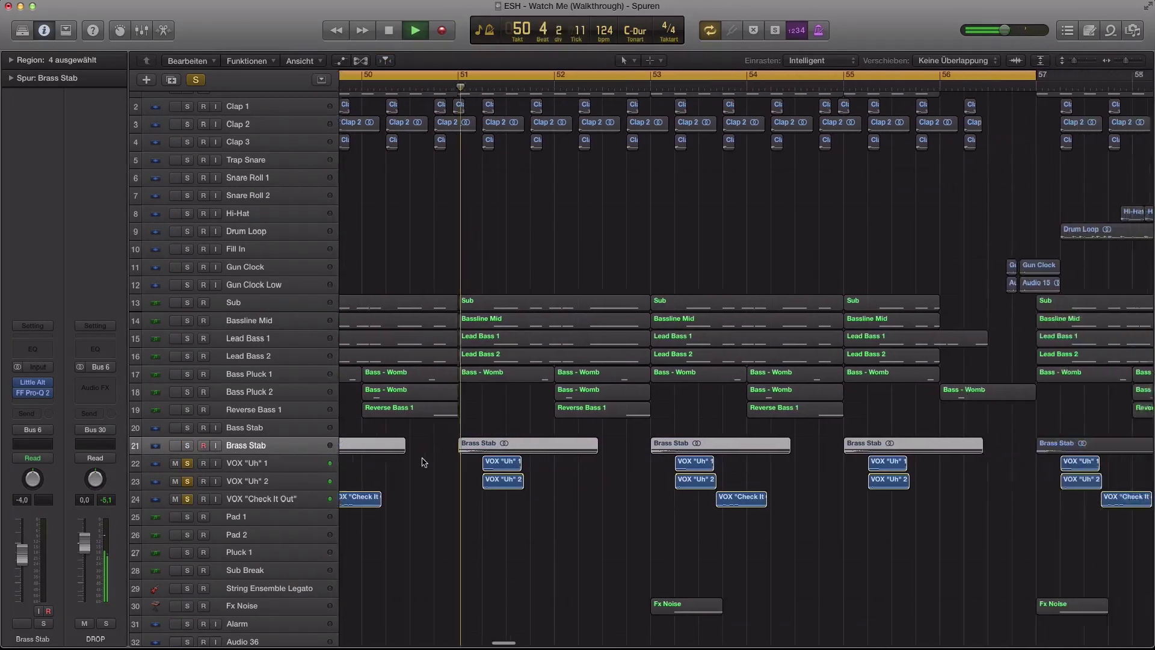
key("super+Left")
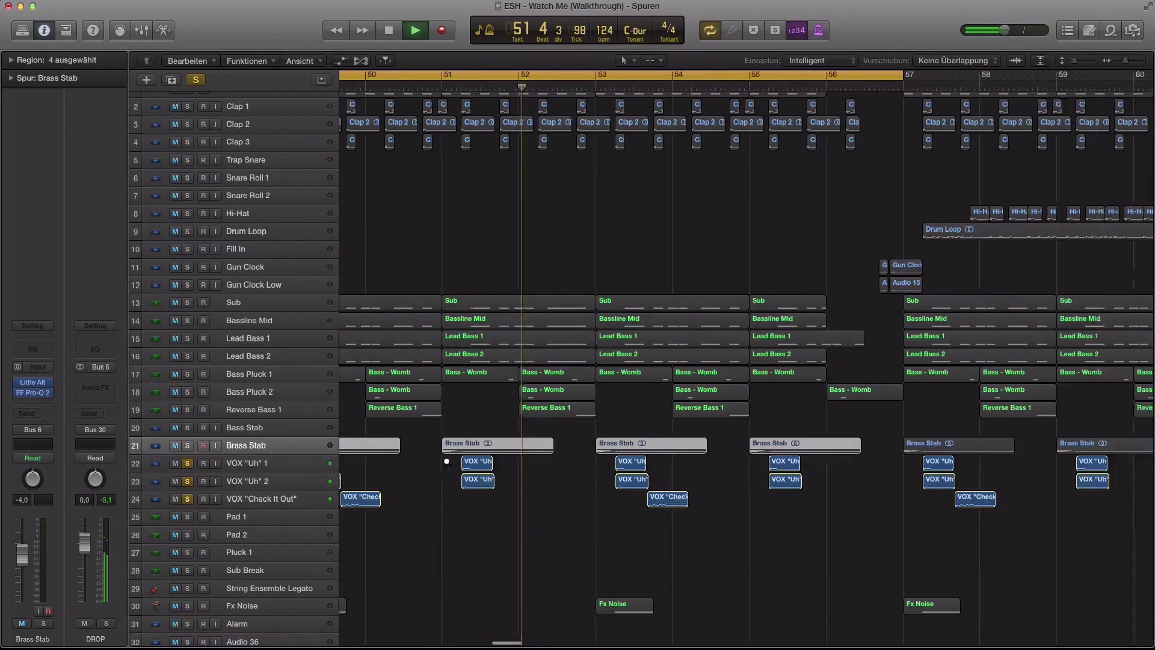
scroll(446, 462, "down", 4)
key("super+Left")
key("space")
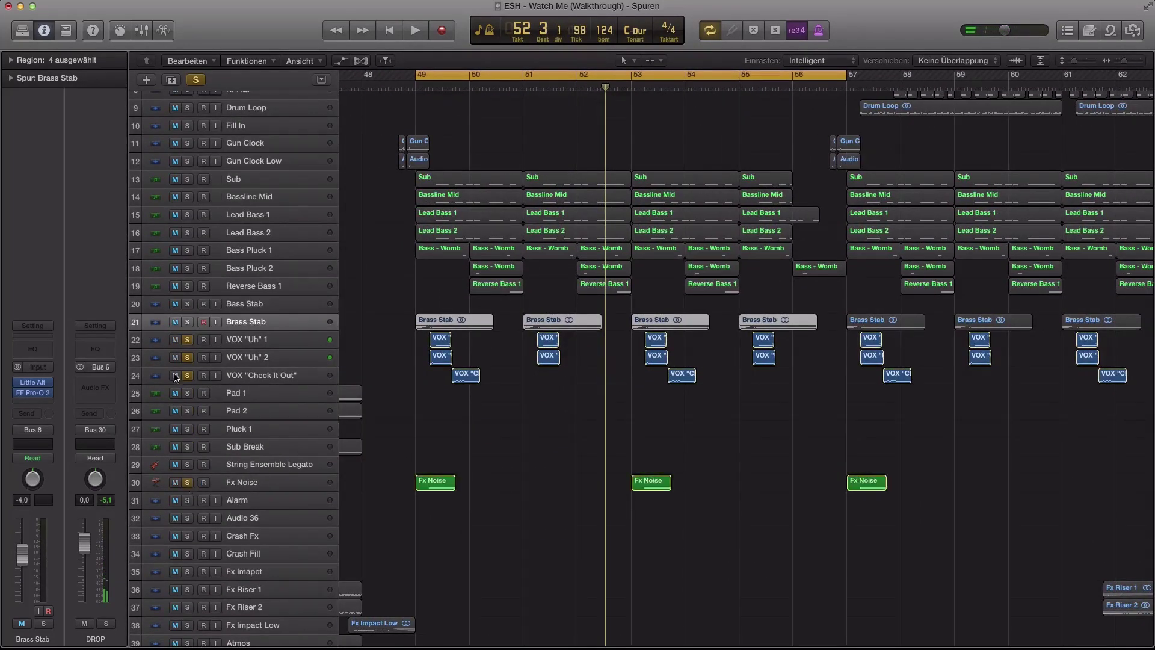
- Unsolo the three VOX tracks, play Fx Noise on its own, and select its first two regions
left_click_drag(185, 376, 188, 343)
key("space")
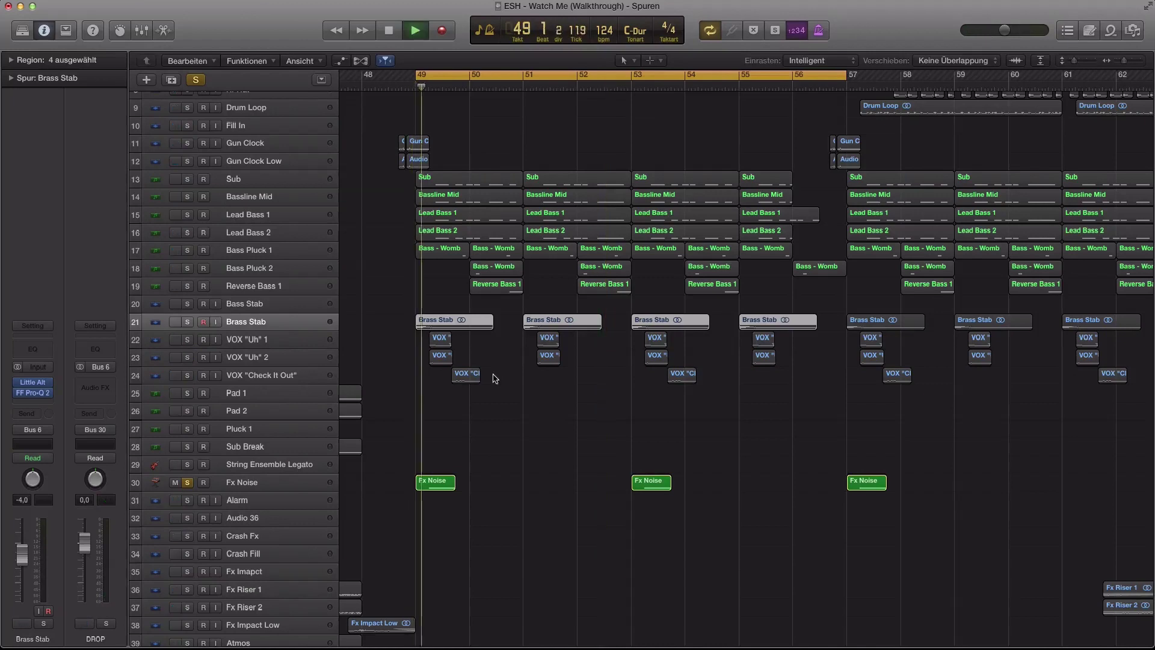
key("super+Left")
key("space")
key("super+Up")
left_click_drag(433, 424, 590, 510)
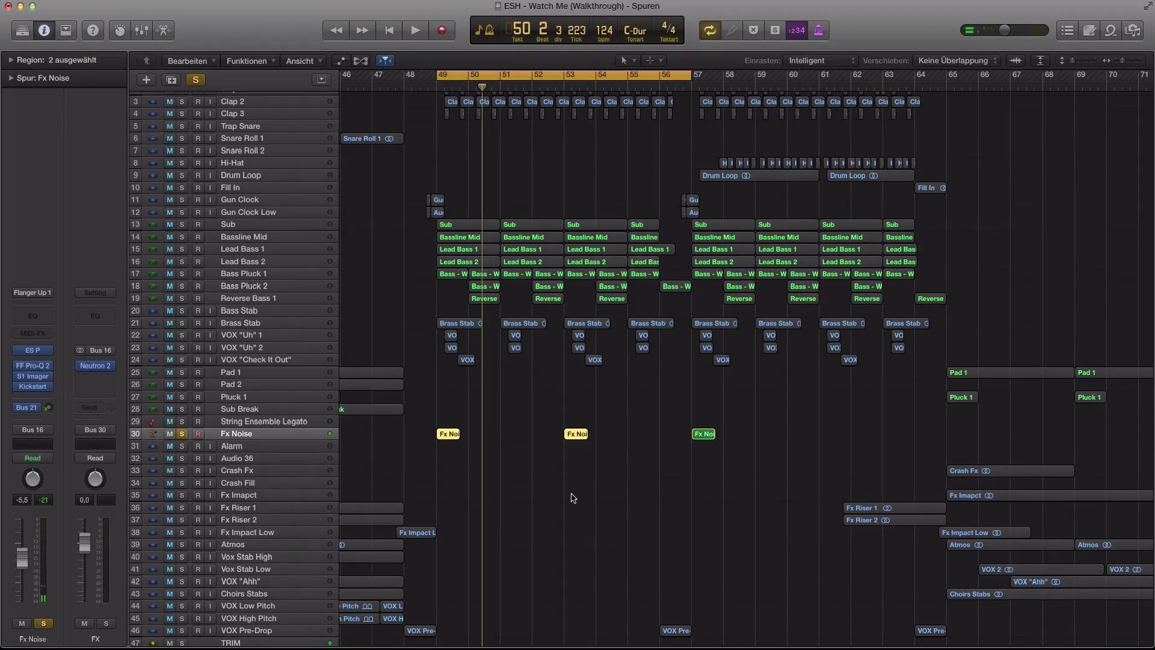
- Unsolo Fx Noise and play the full drop from bar 49 with all tracks
scroll(573, 498, "down", 3)
scroll(572, 493, "up", 6)
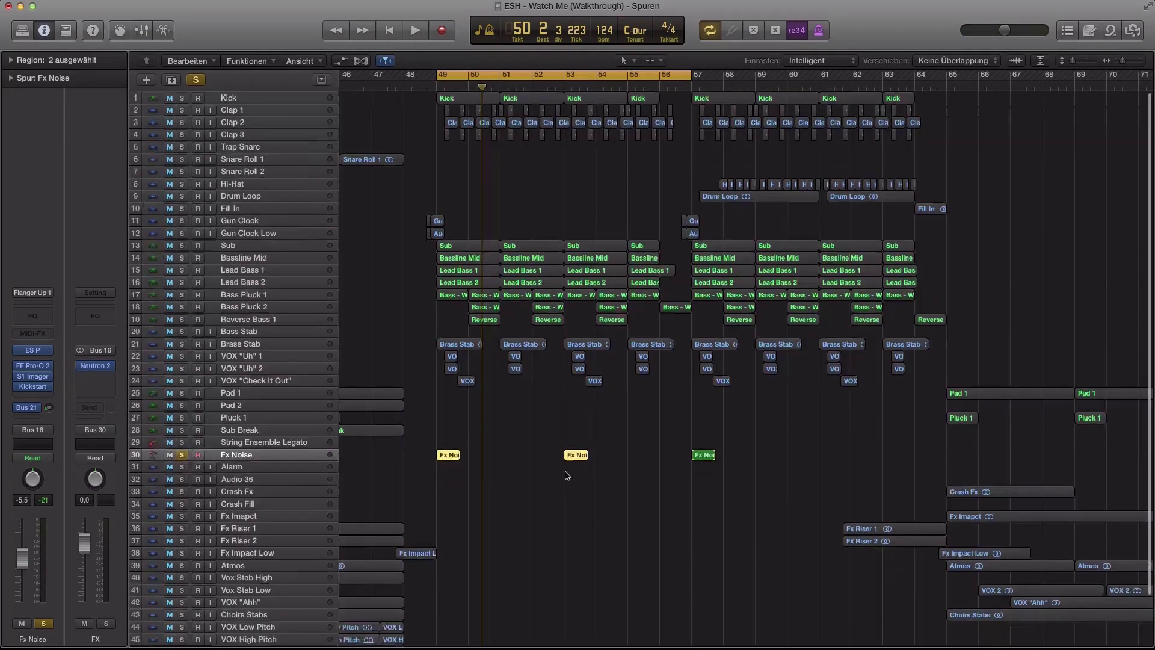
key("super+Down")
scroll(567, 472, "up", 3)
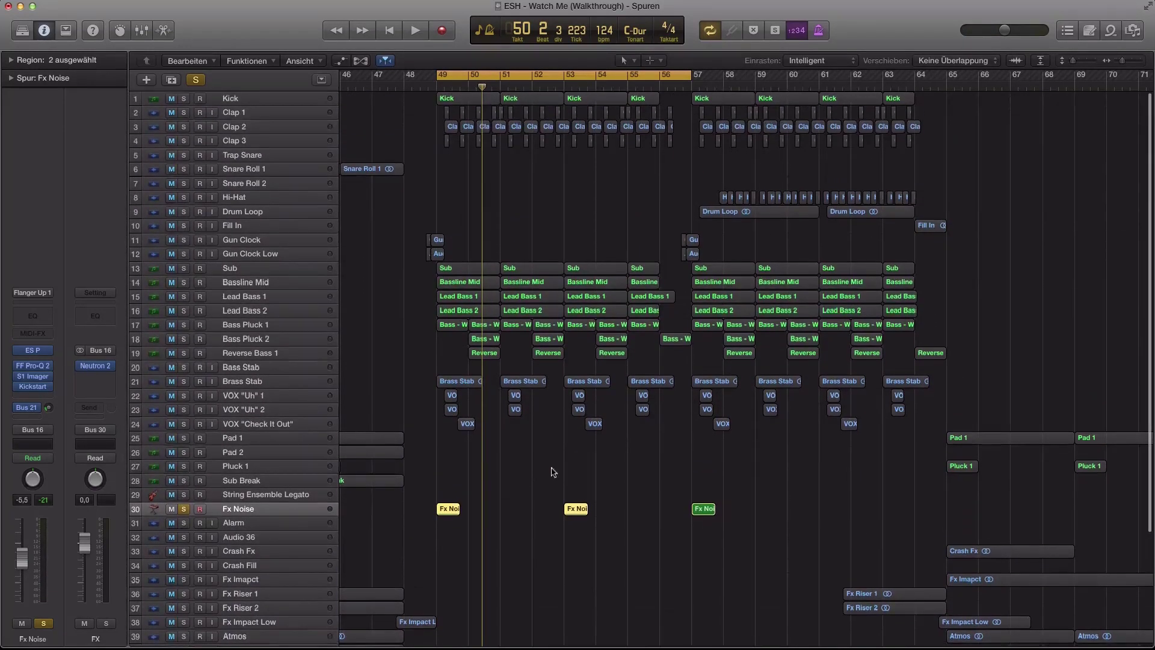
left_click(184, 509)
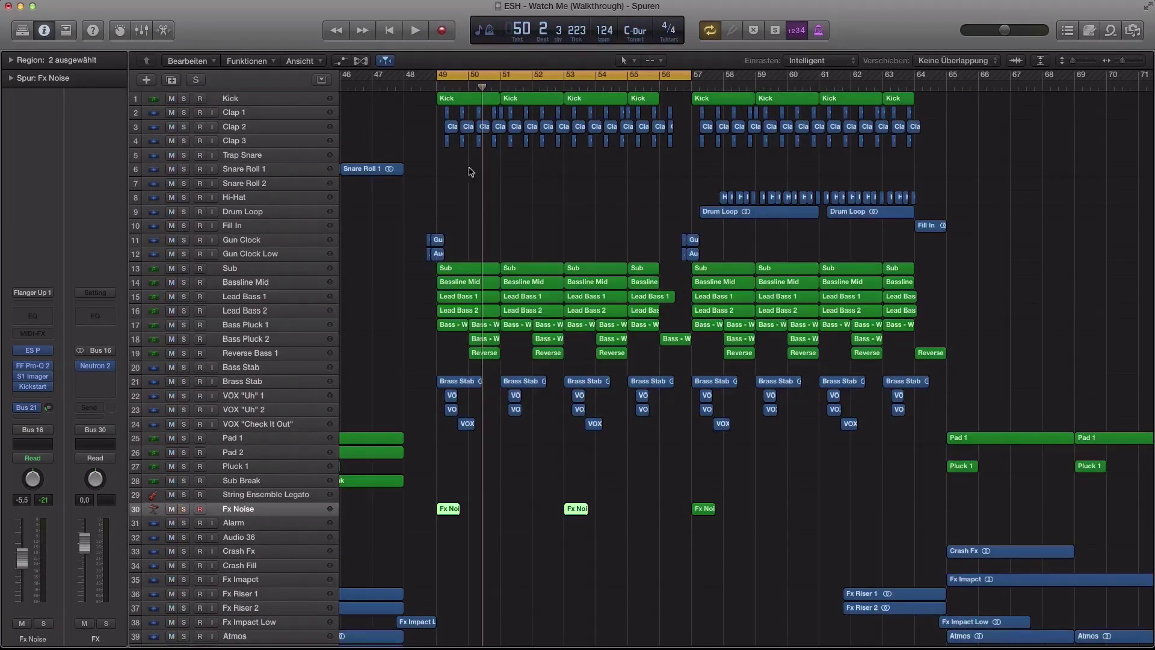
double_click(420, 85)
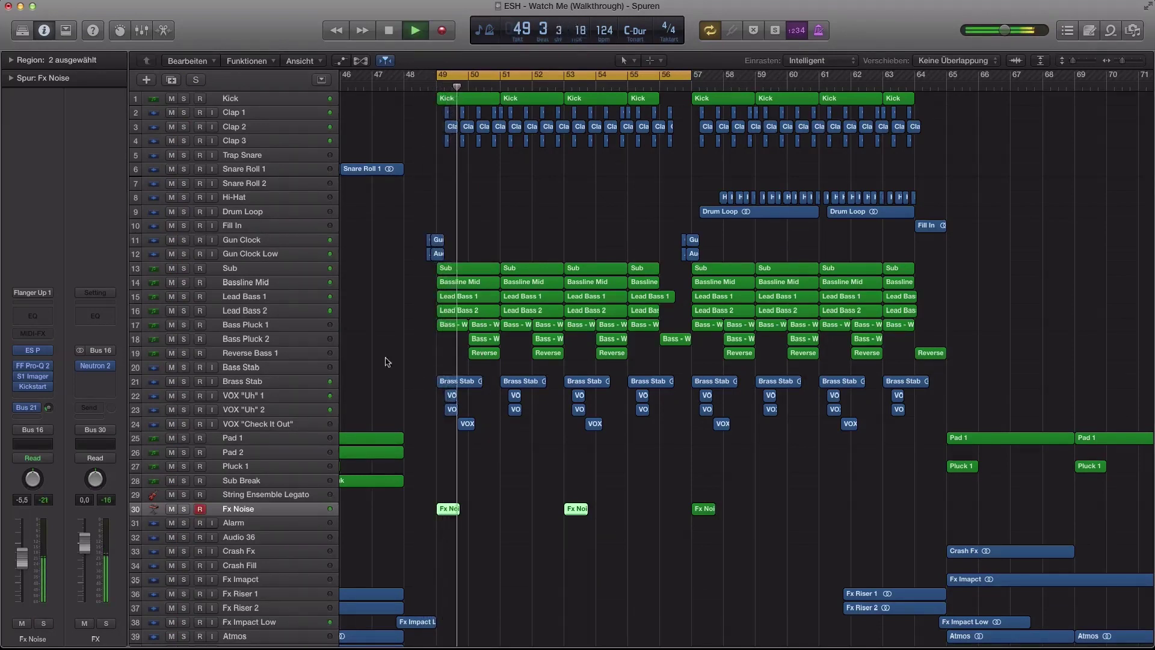
- Turn off cycle mode during playback so the arrangement runs on past bar 57
scroll(477, 352, "down", 3)
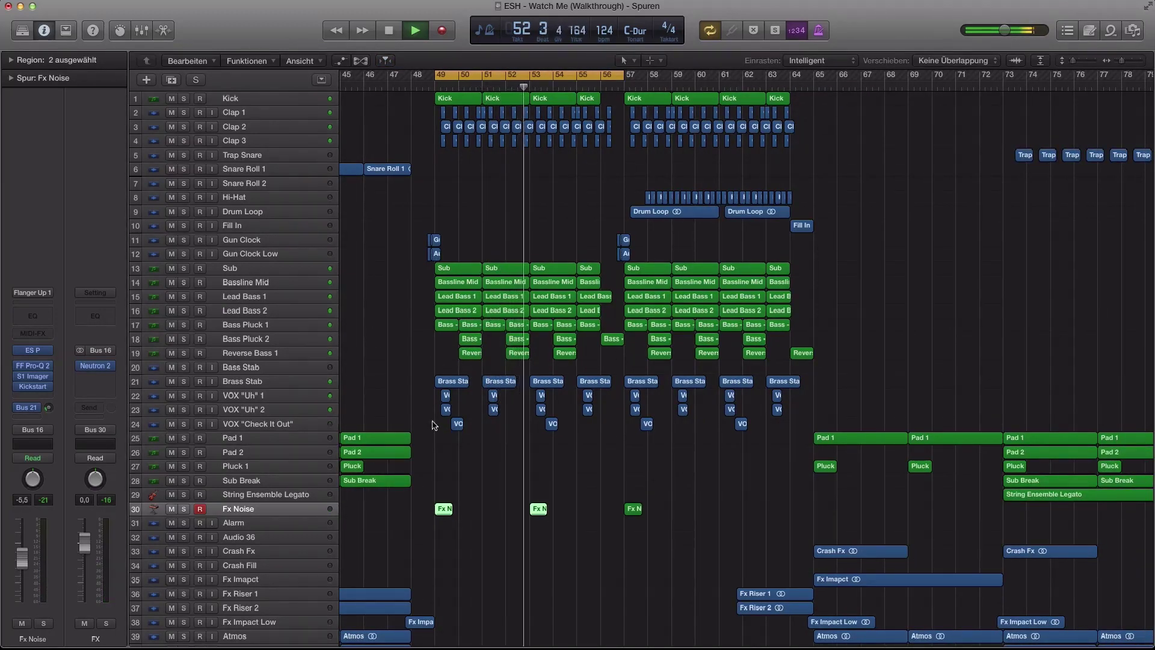
scroll(520, 425, "right", 3)
key("c")
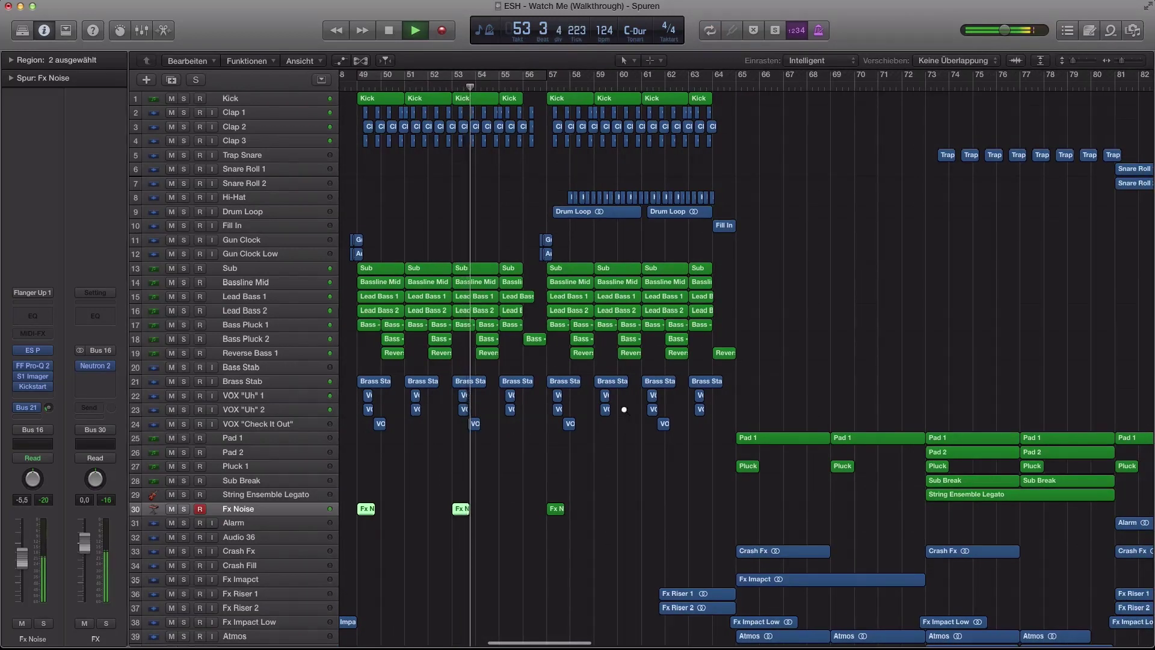
- Let the full arrangement play through the first half of the drop and stop playback at bar 57
scroll(624, 410, "down", 5)
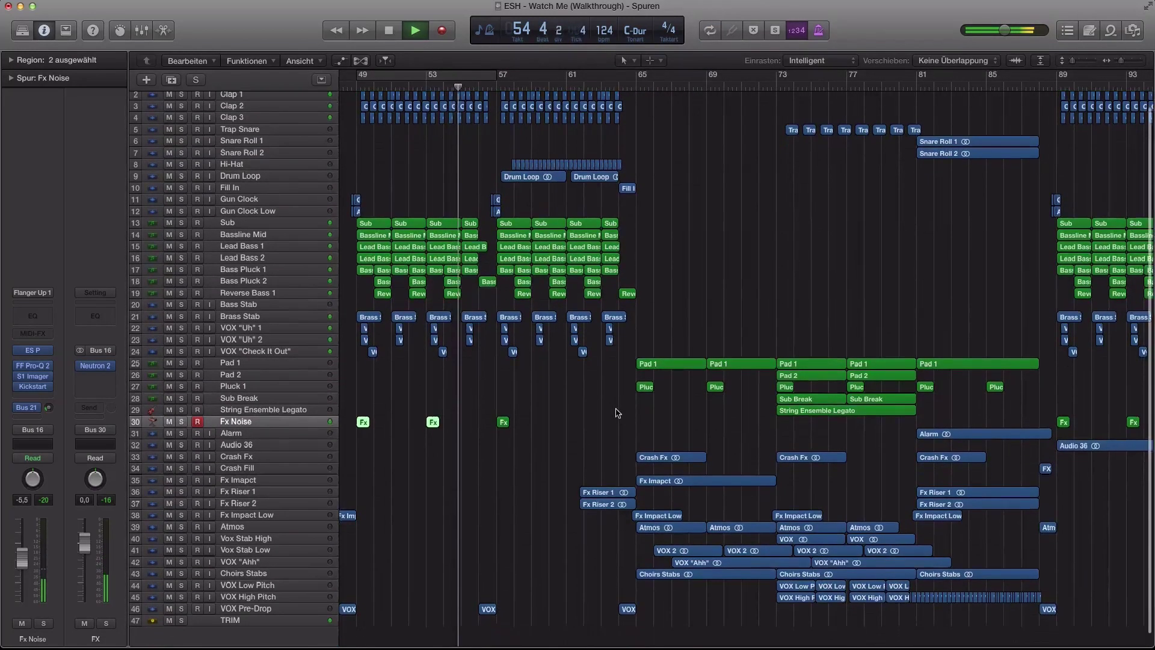
scroll(617, 413, "left", 6)
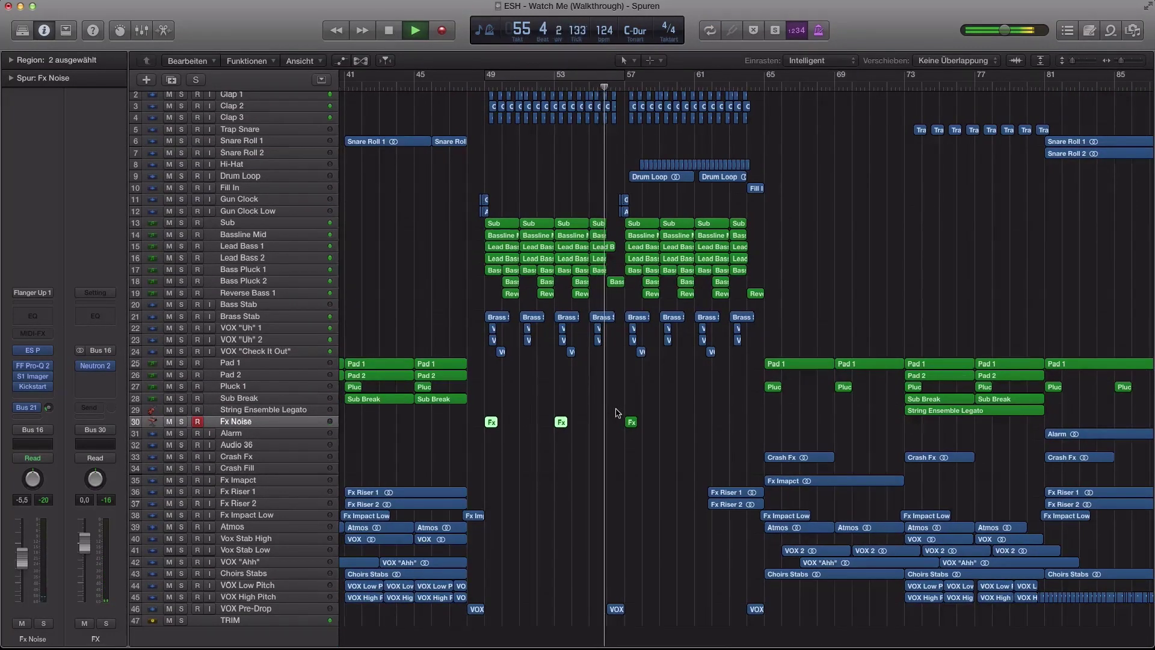
scroll(617, 413, "right", 3)
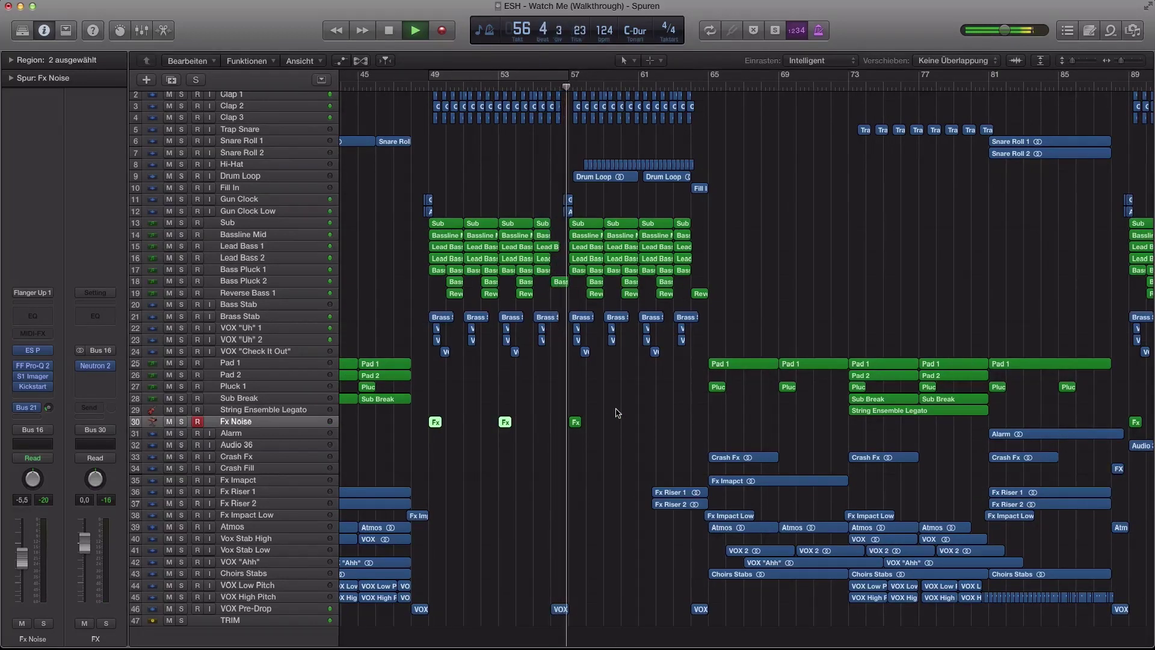
key("space")
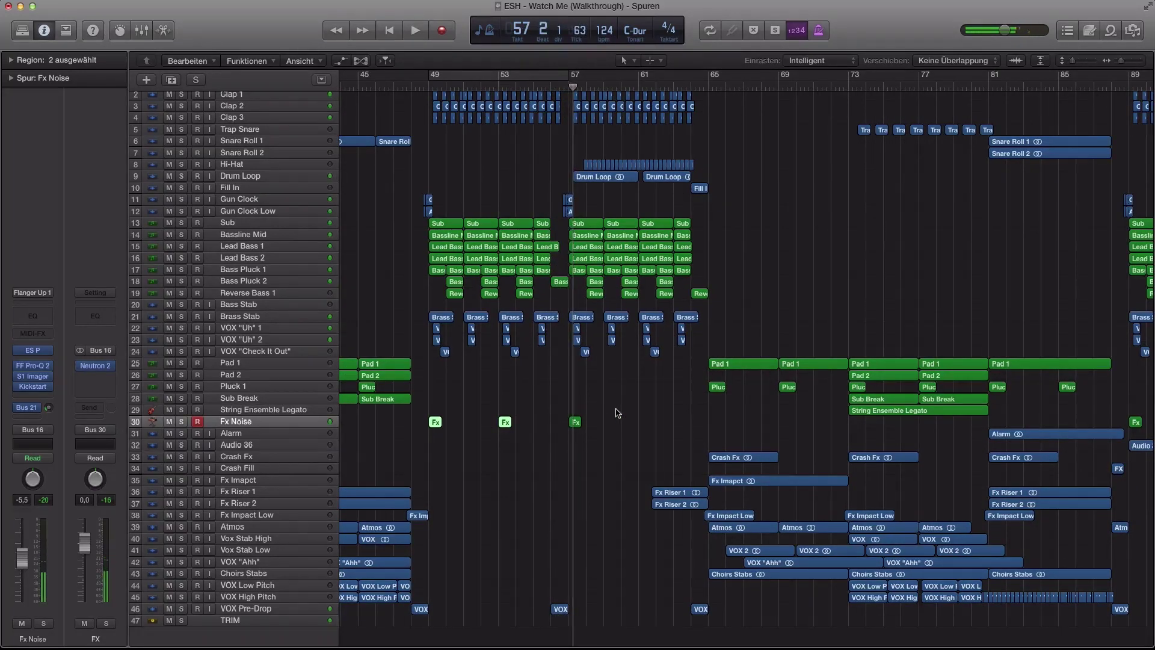
- Set a cycle over bars 73 to 81 in the second break, solo String Ensemble Legato, and play it
scroll(617, 413, "right", 3)
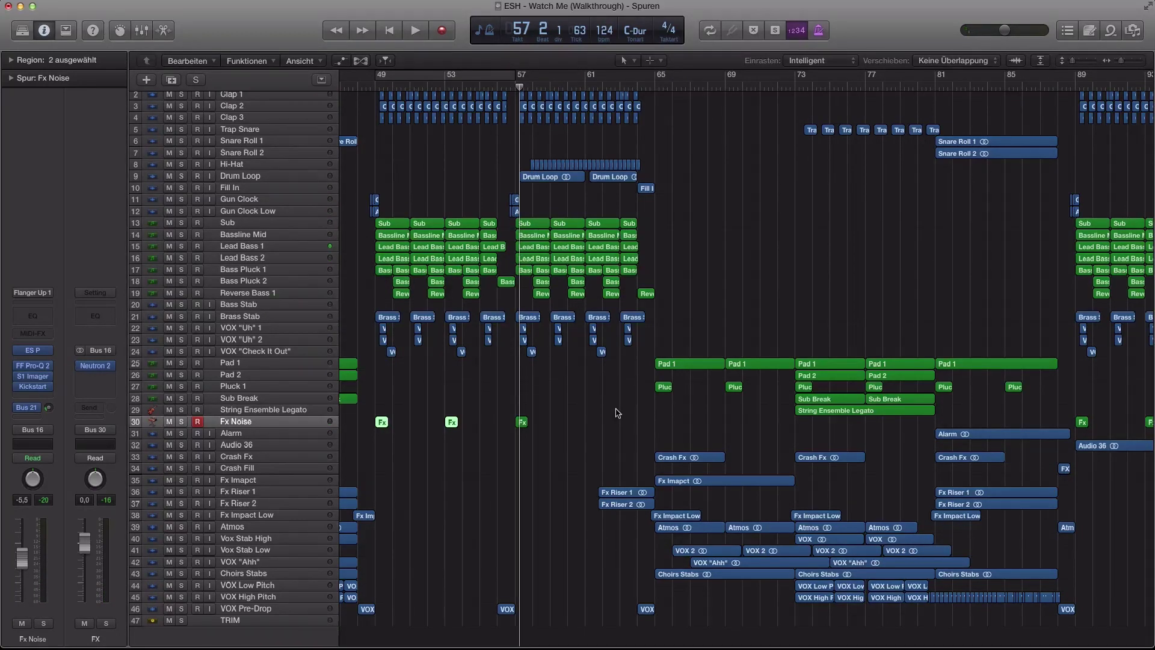
scroll(617, 413, "right", 3)
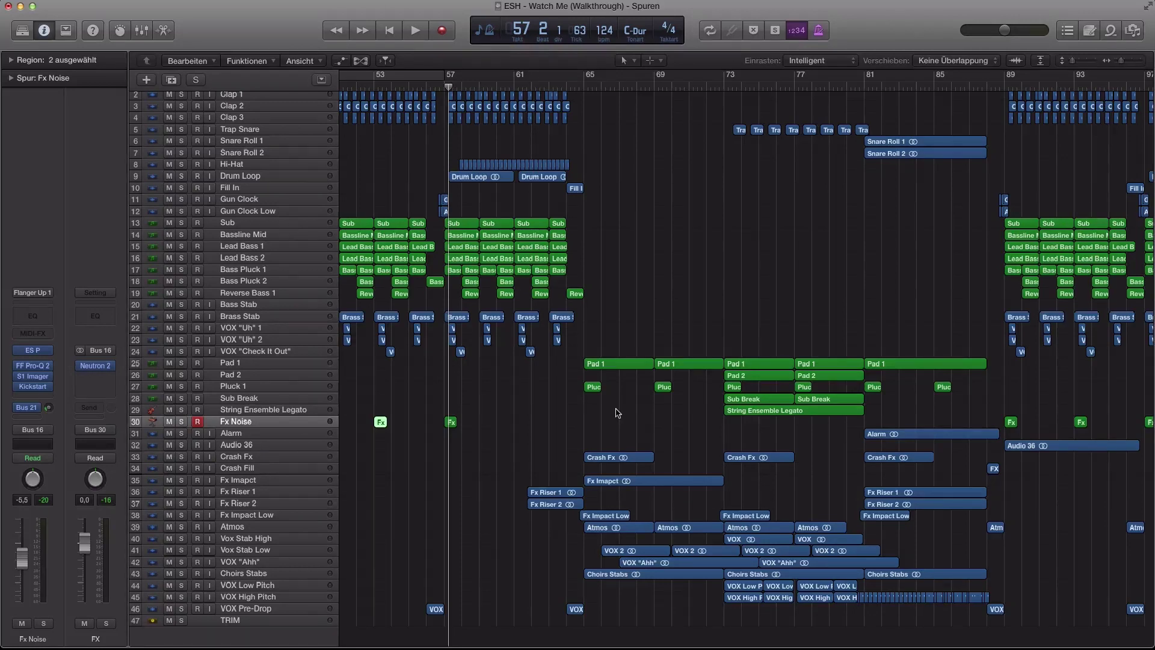
scroll(617, 413, "right", 6)
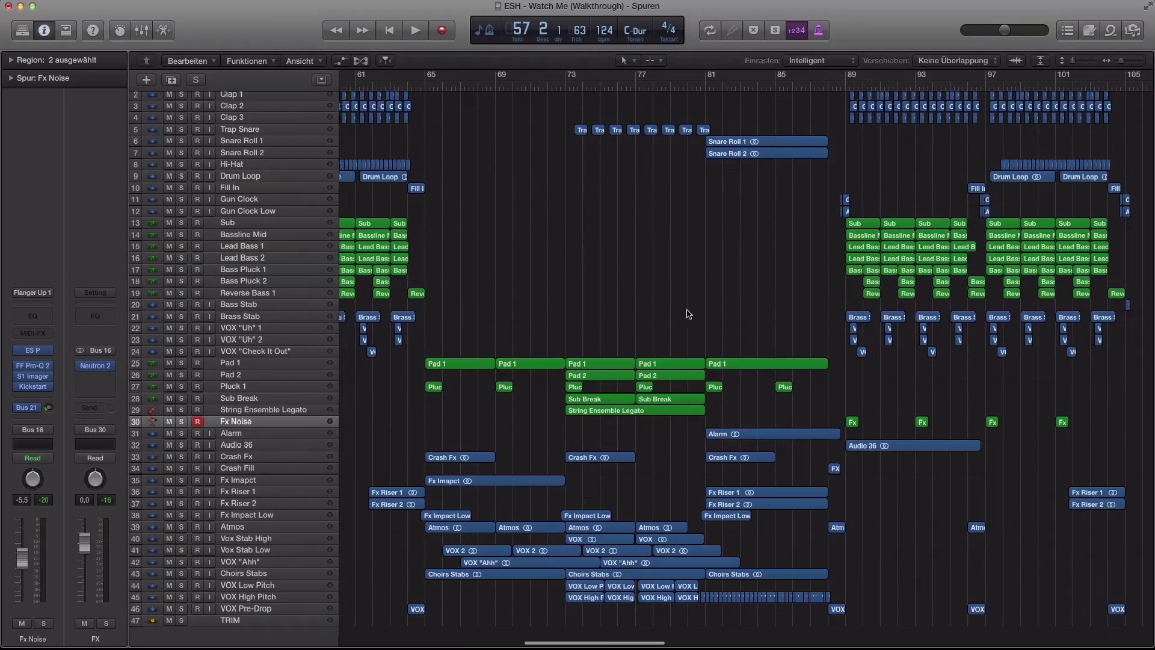
scroll(680, 313, "down", 5)
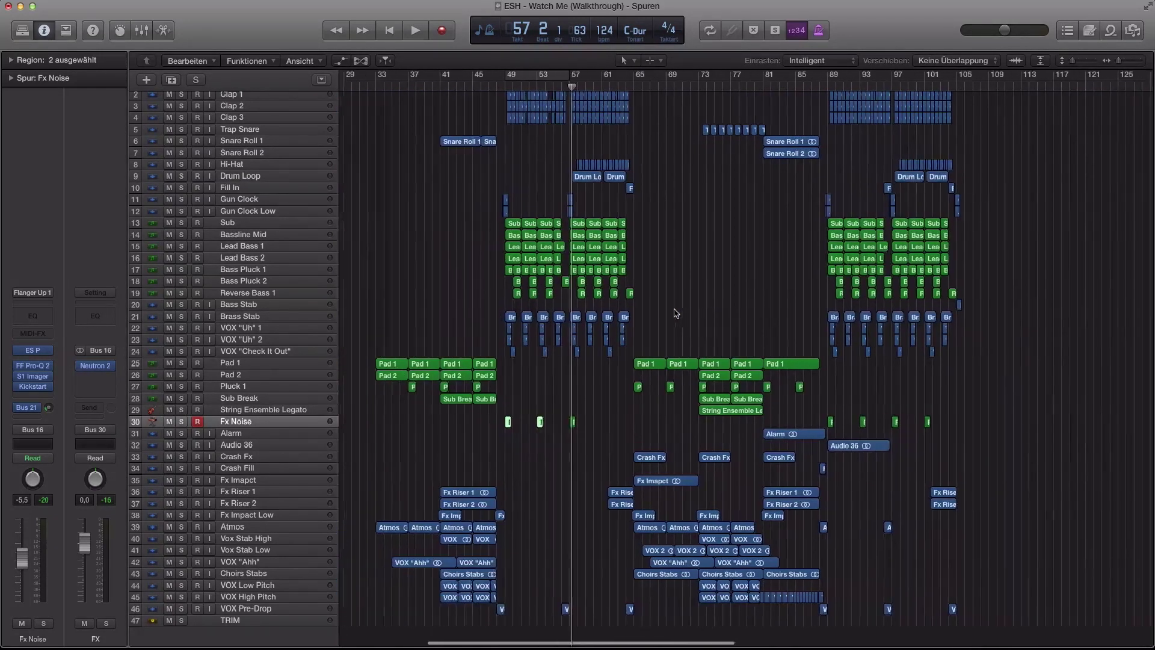
scroll(449, 494, "left", 4)
scroll(730, 380, "up", 3)
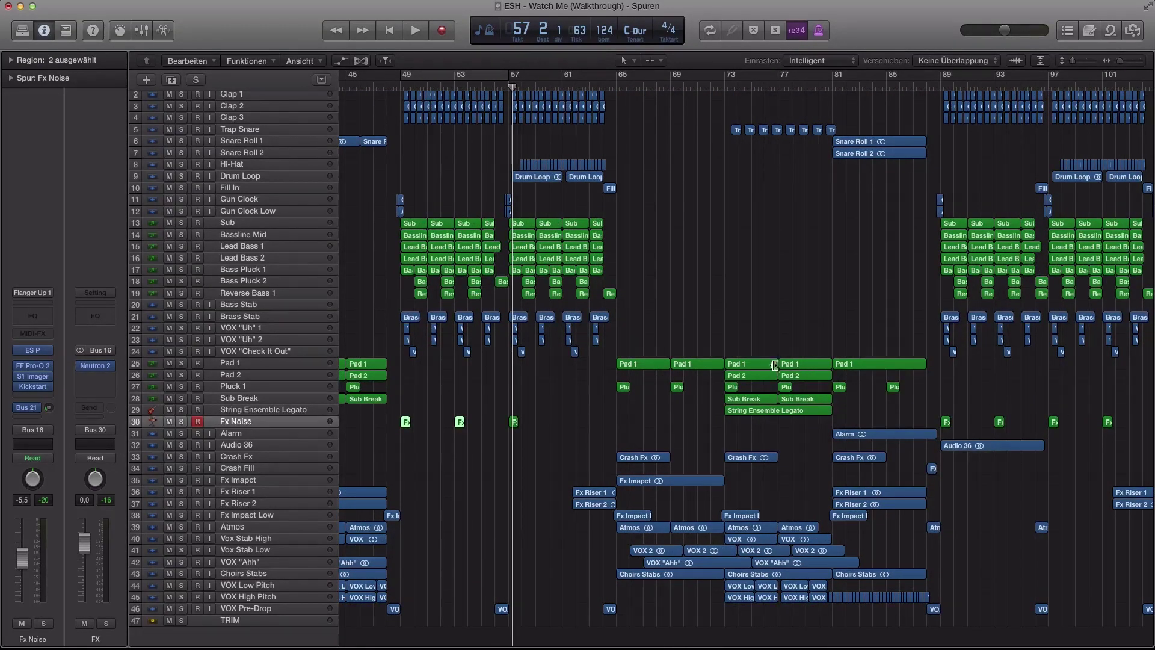
scroll(788, 368, "left", 2)
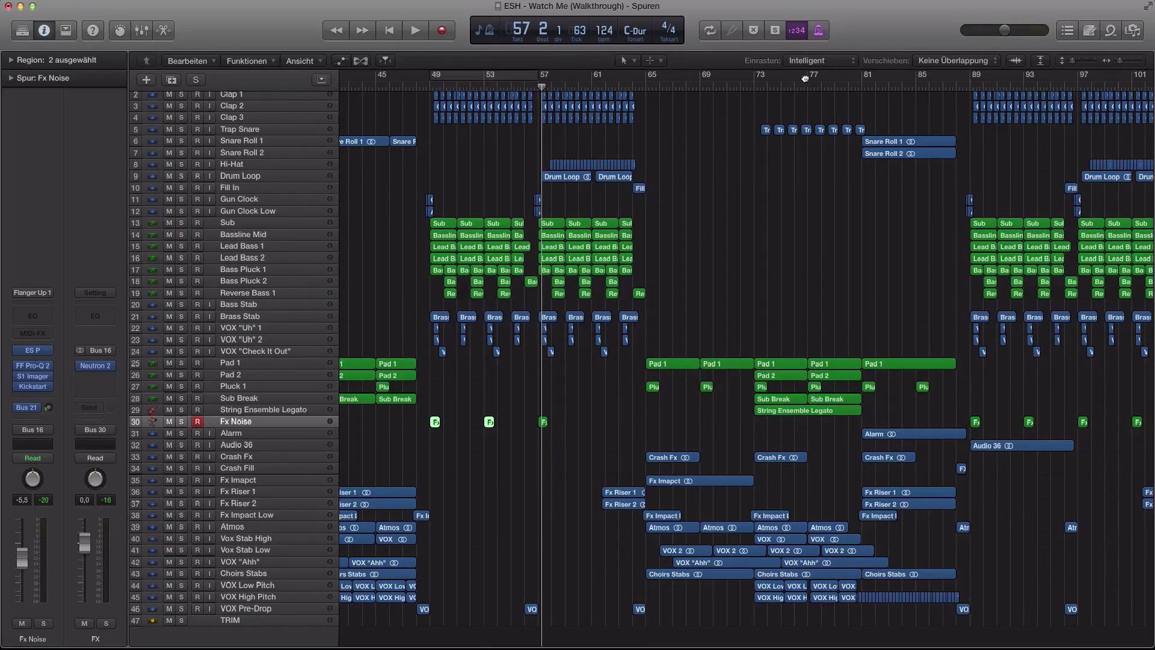
left_click_drag(759, 78, 867, 76)
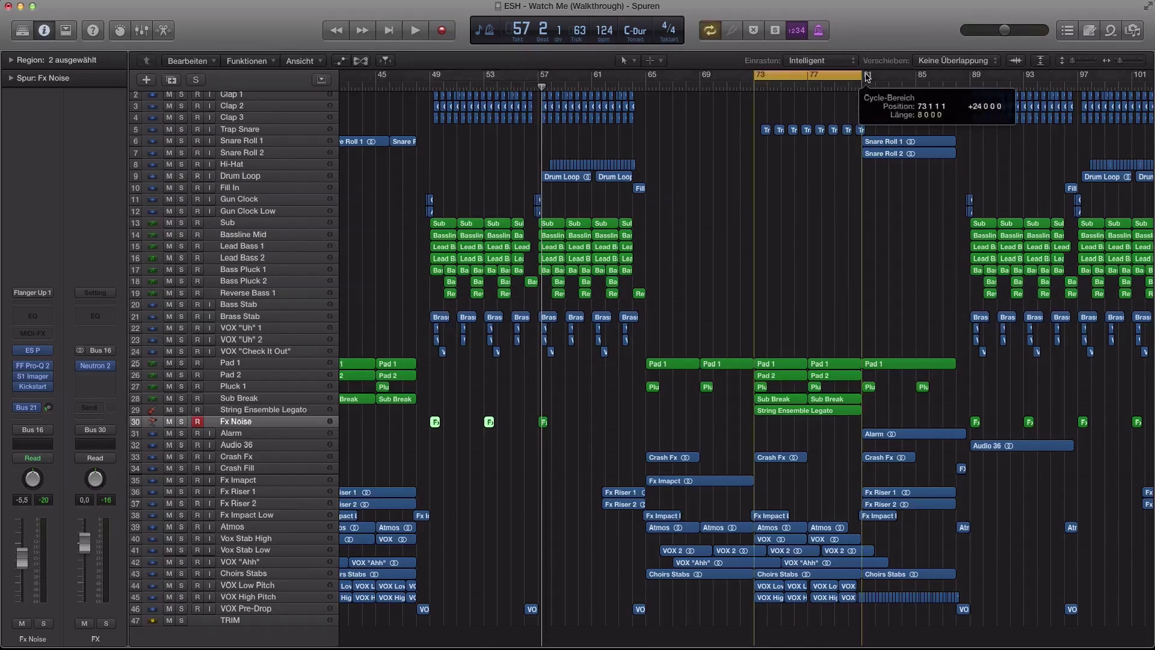
left_click(263, 407)
left_click(181, 409)
key("space")
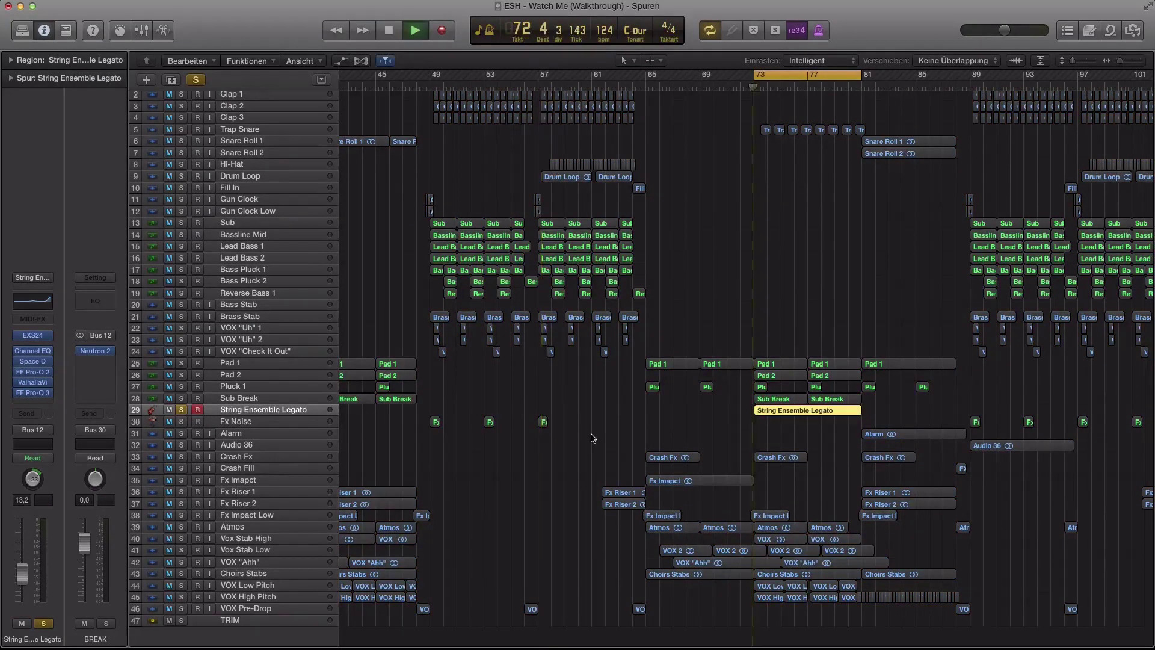
- Add Sub Break, Pluck 1, Pad 2, Pad 1 and Trap Snare to the solo during playback
scroll(592, 438, "right", 5)
left_click_drag(181, 398, 181, 363)
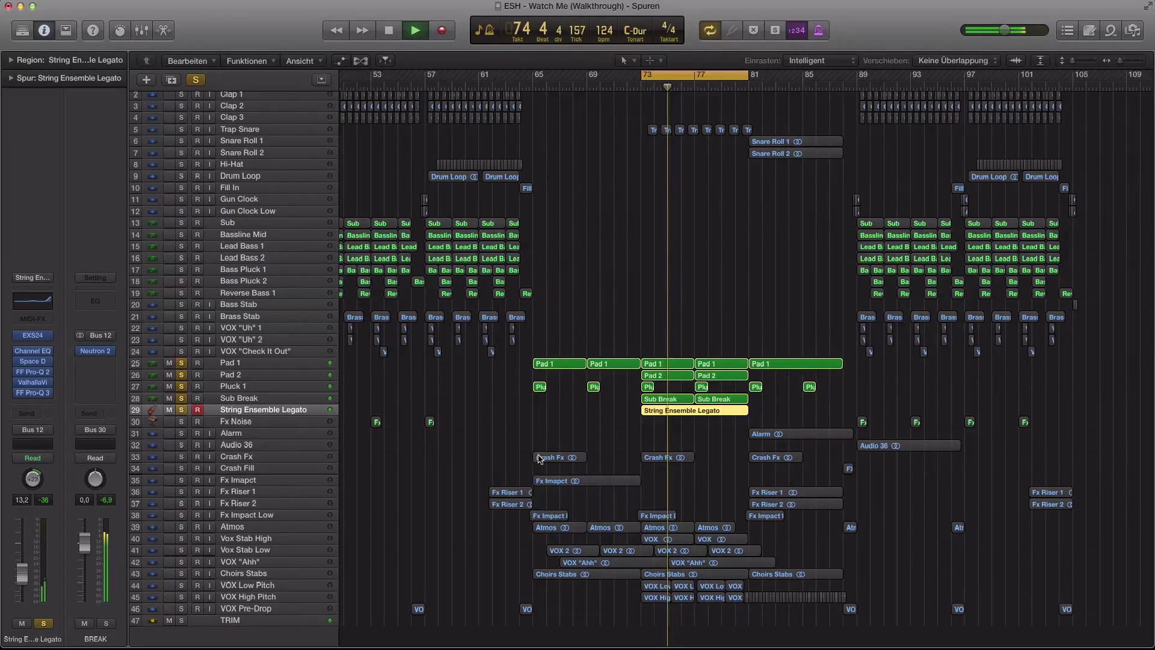
scroll(540, 459, "up", 3)
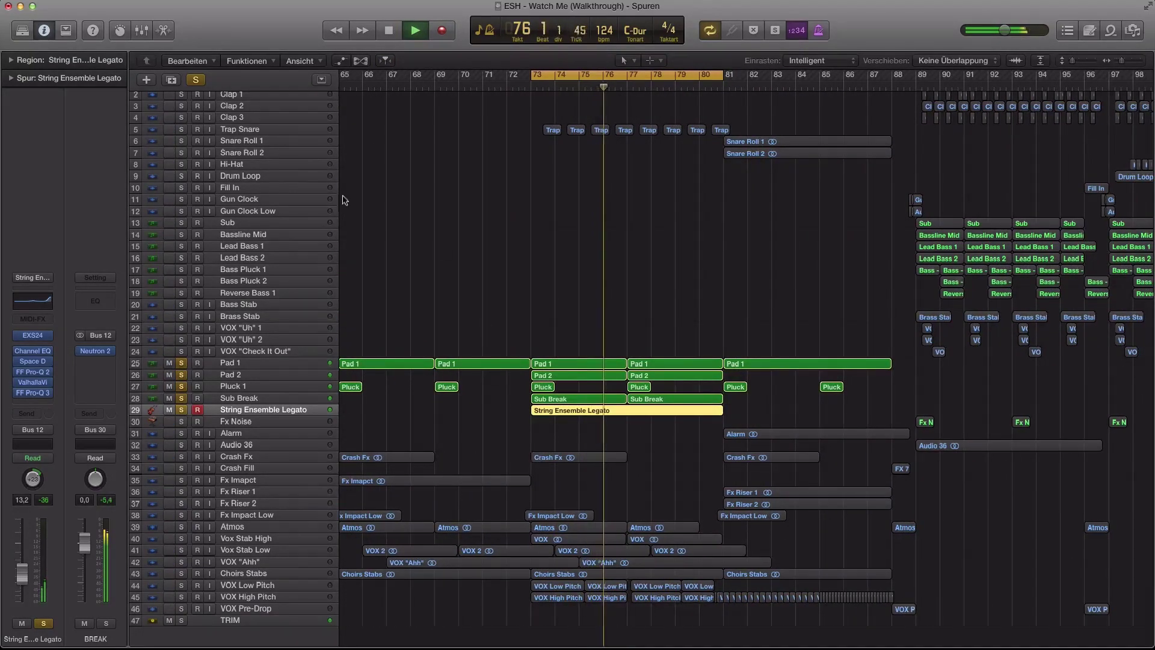
left_click(182, 130)
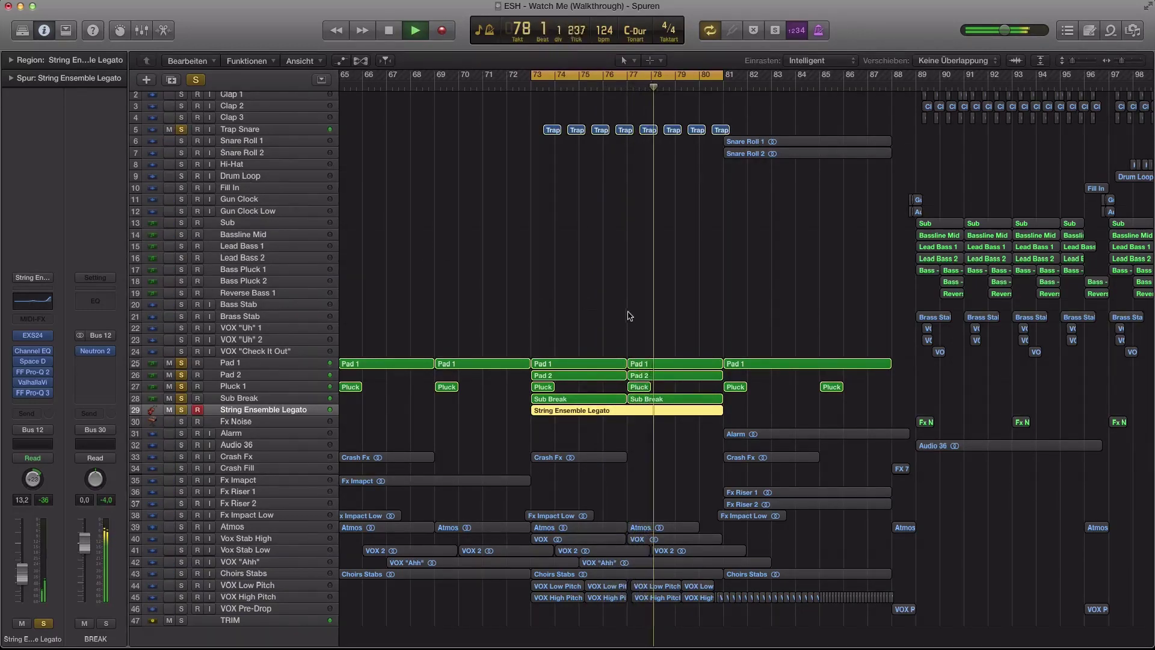
- Turn off cycle mode and clear all solos so the break plays on past bar 81 with every track
key("c")
scroll(602, 310, "down", 2)
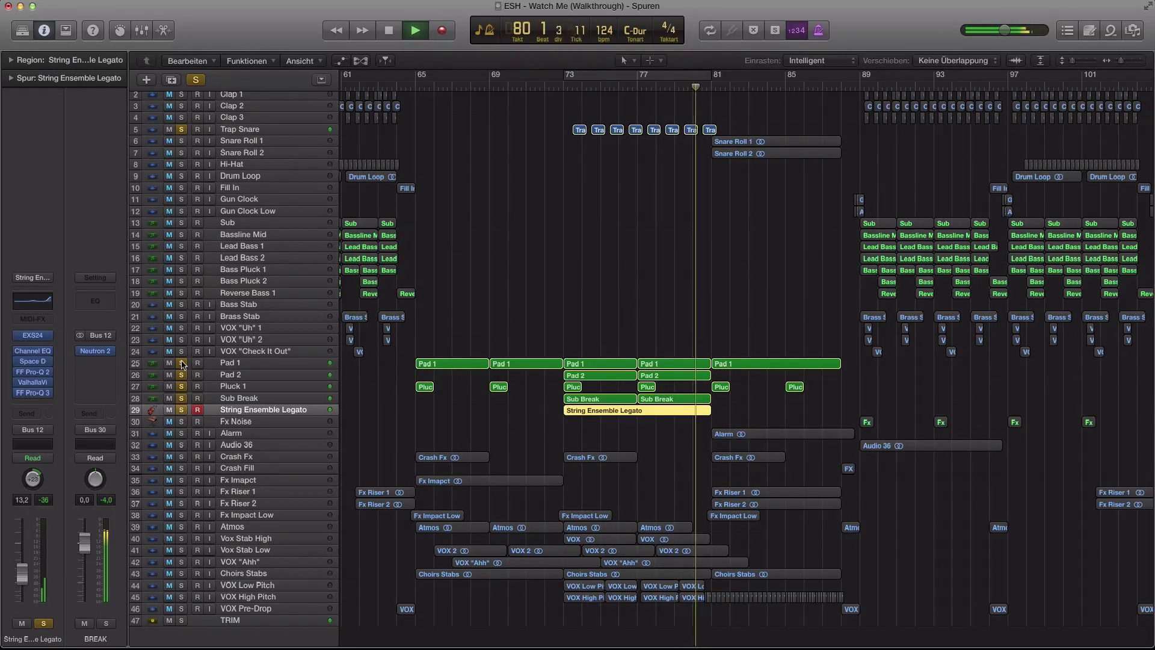
key("ctrl+s")
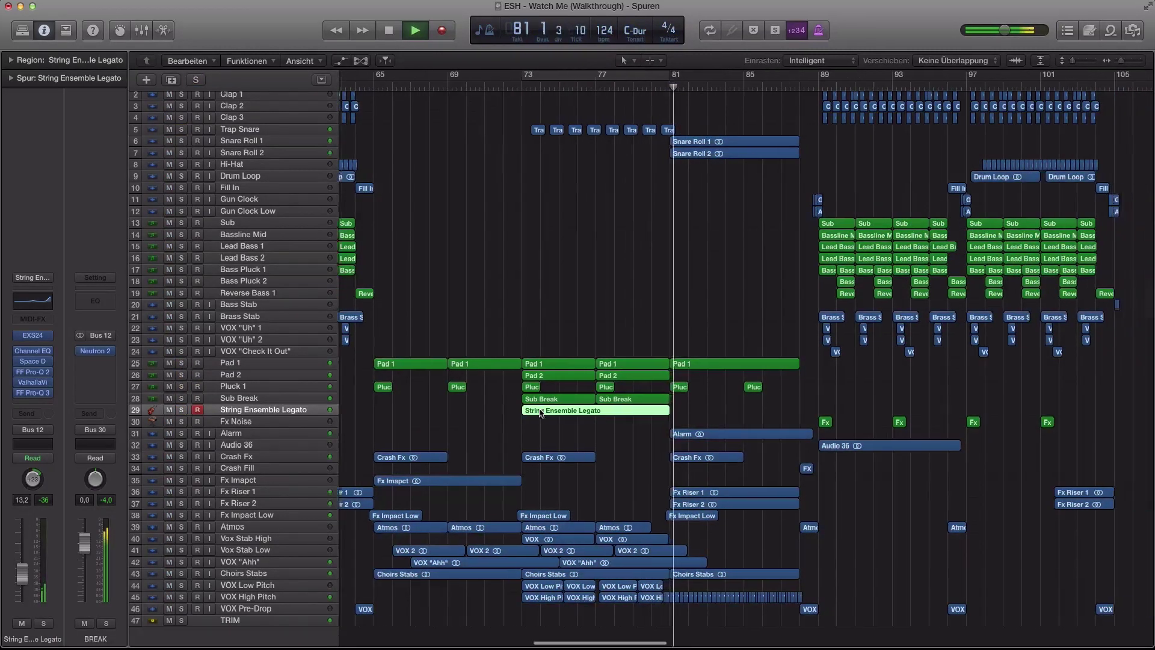
- Solo VOX High Pitch, listen to its chopped regions in the build-up, and stop playback at bar 86
left_click(182, 597)
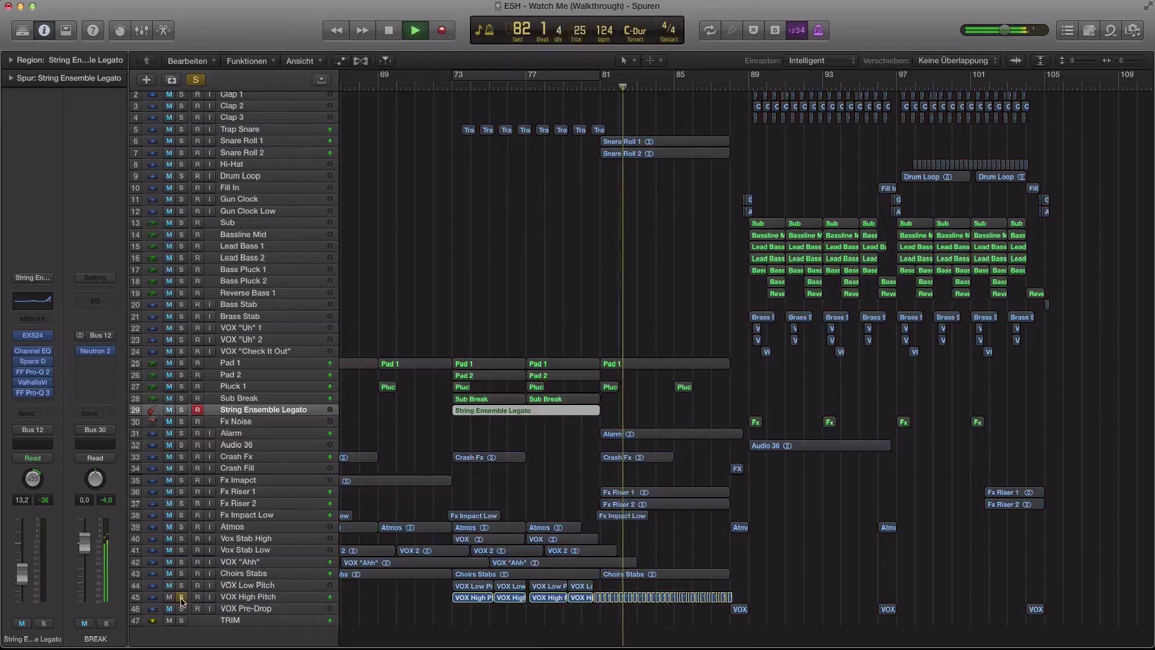
scroll(537, 593, "up", 3)
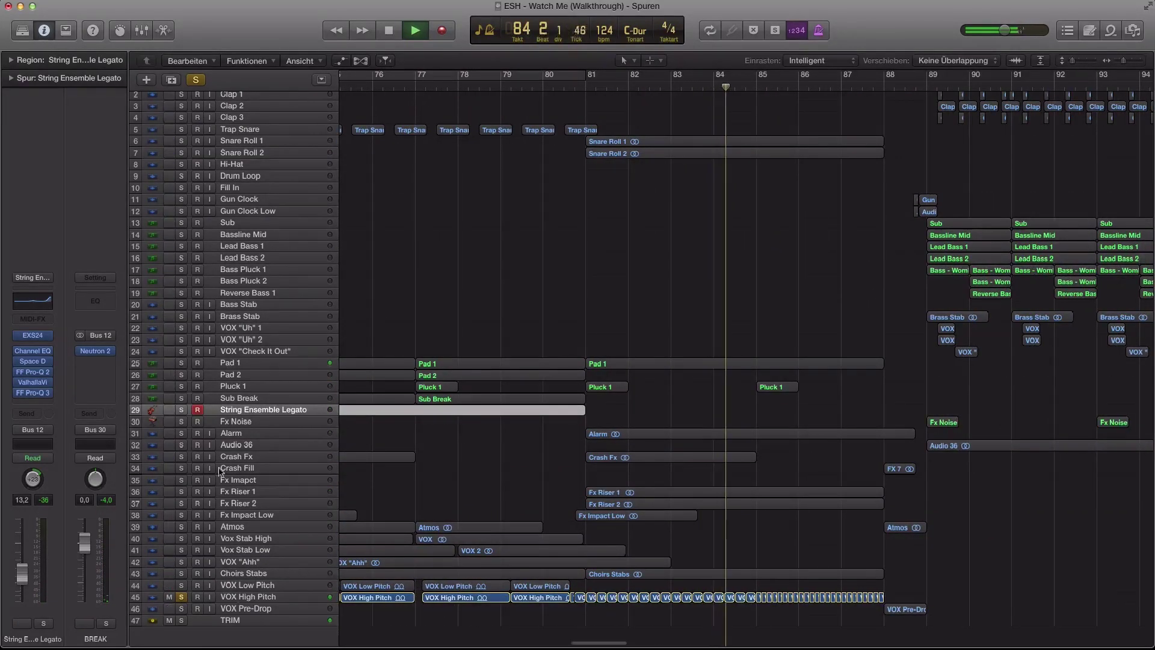
left_click(182, 597)
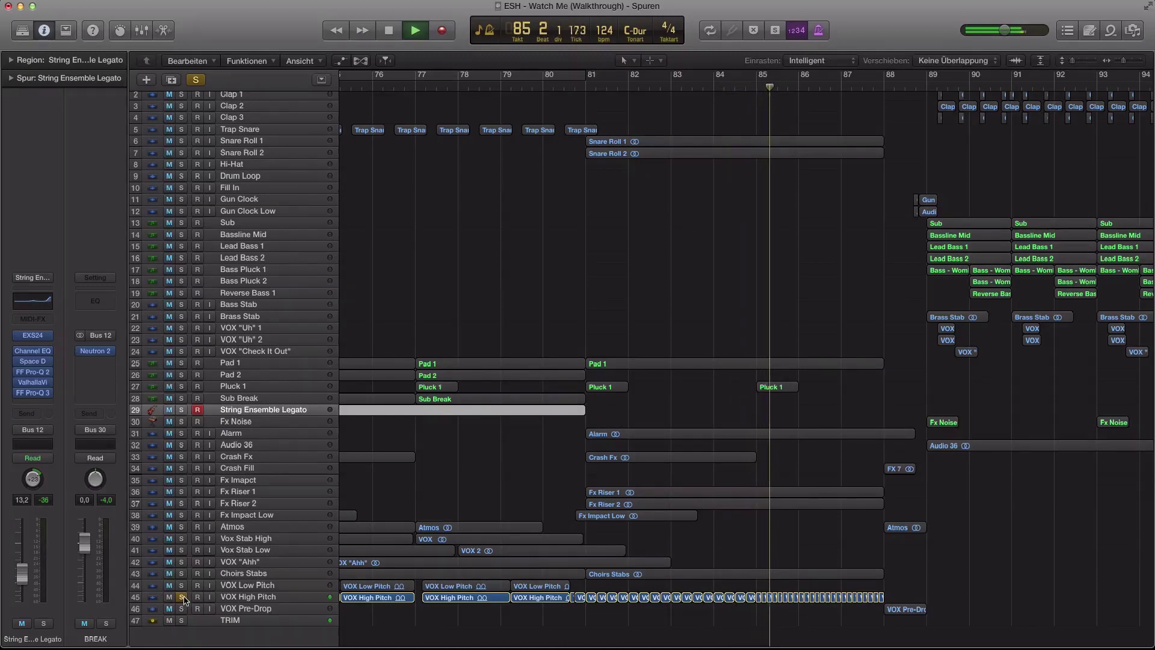
key("space")
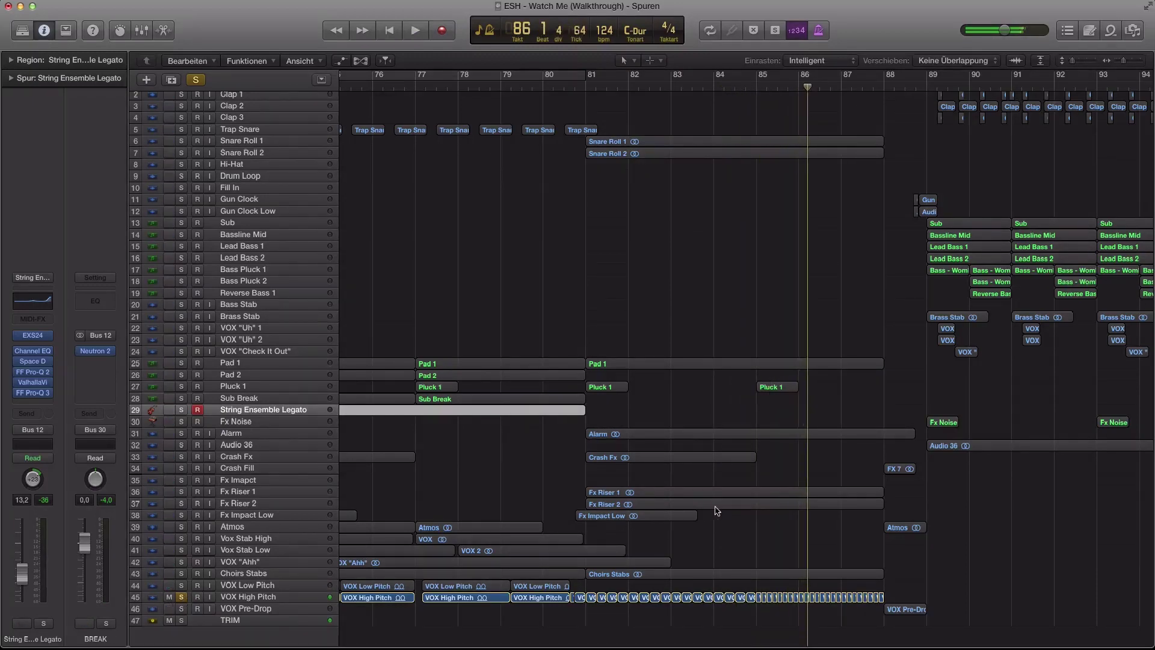
- Set a cycle over bars 81 to 89 and play Alarm on its own in place of VOX High Pitch
key("super+Left")
left_click_drag(468, 72, 637, 73)
left_click(179, 597)
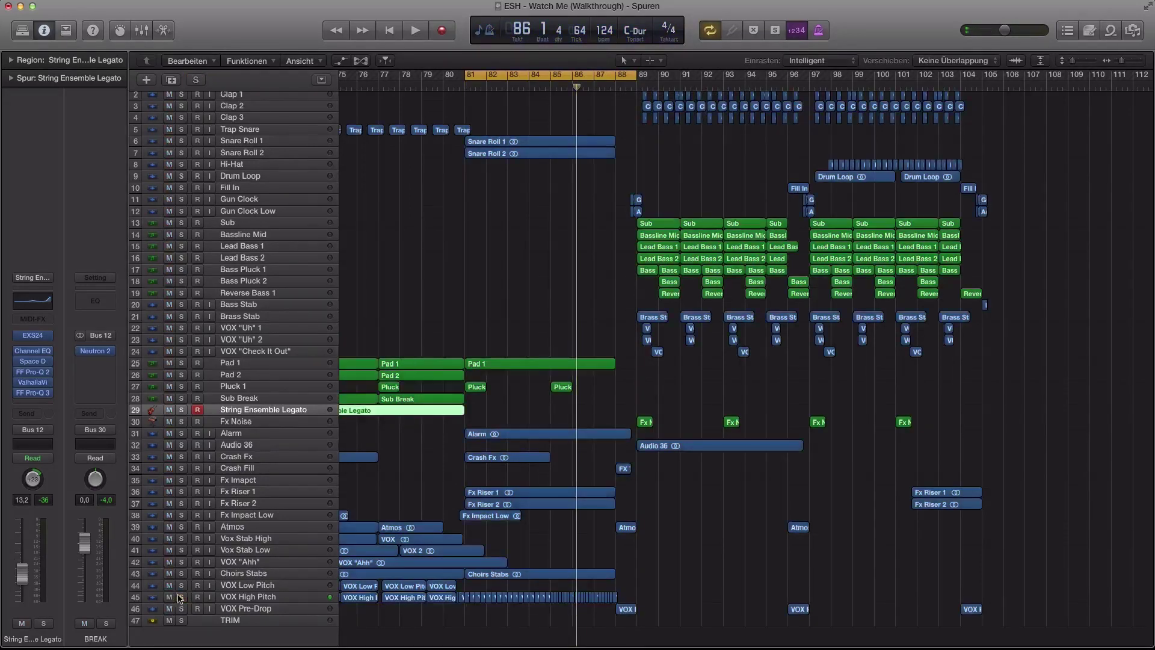
left_click(181, 434)
left_click(235, 435)
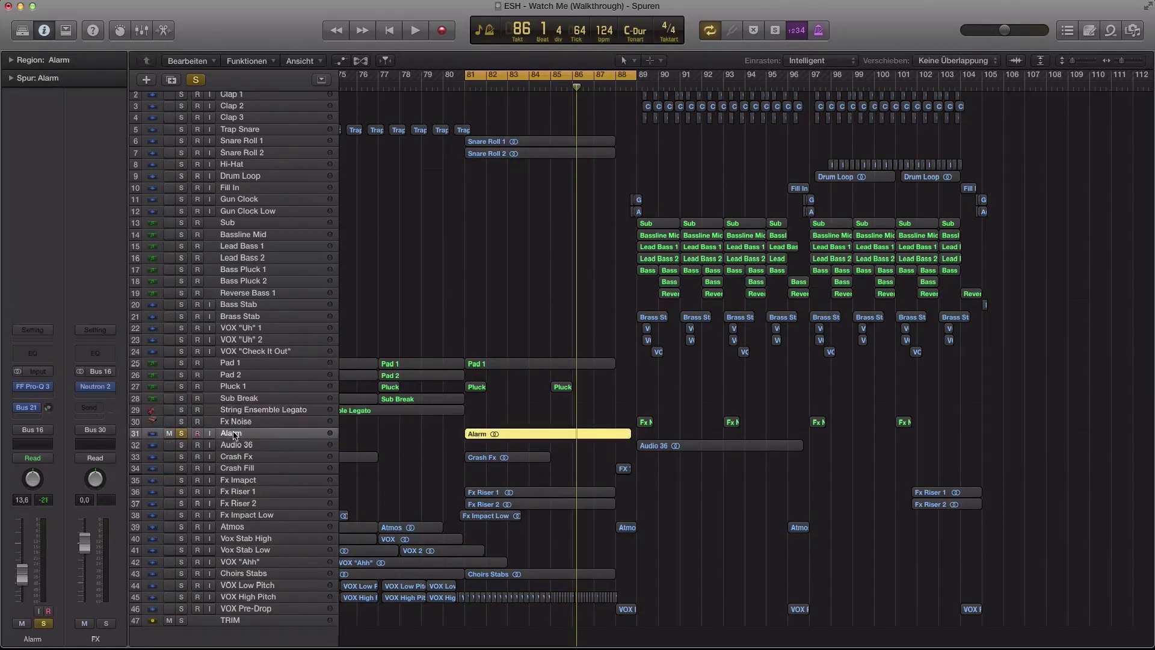
key("space")
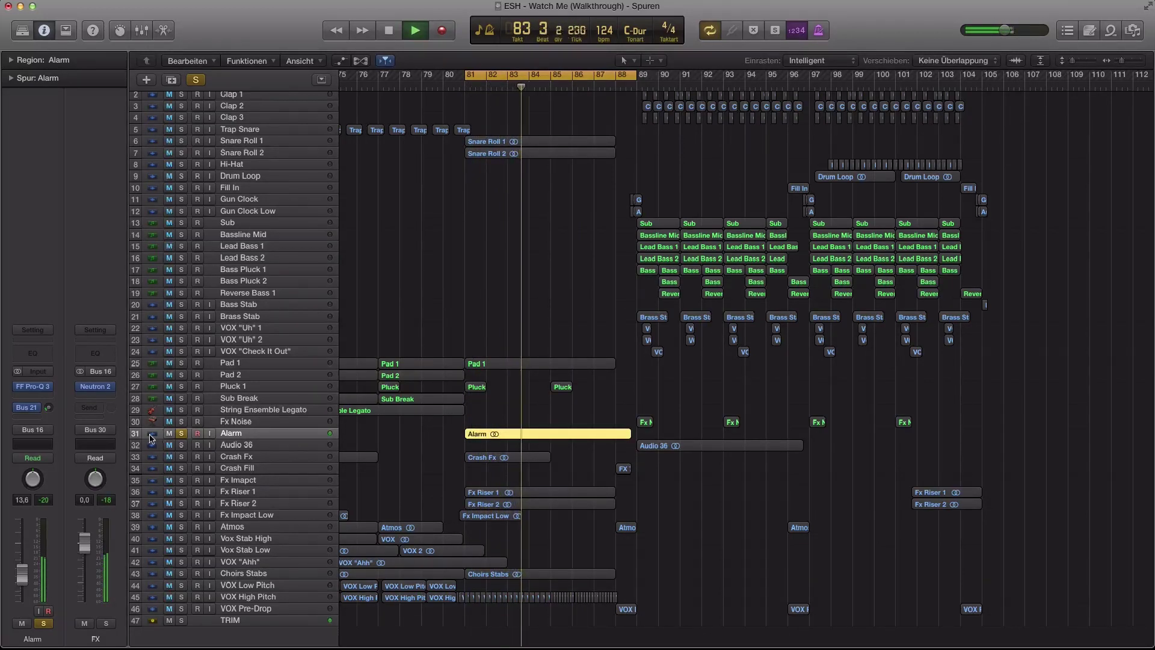
- Unsolo Alarm, audition Pad 1 and the two Fx Riser tracks in turn during playback, and clear the solos
left_click(180, 434)
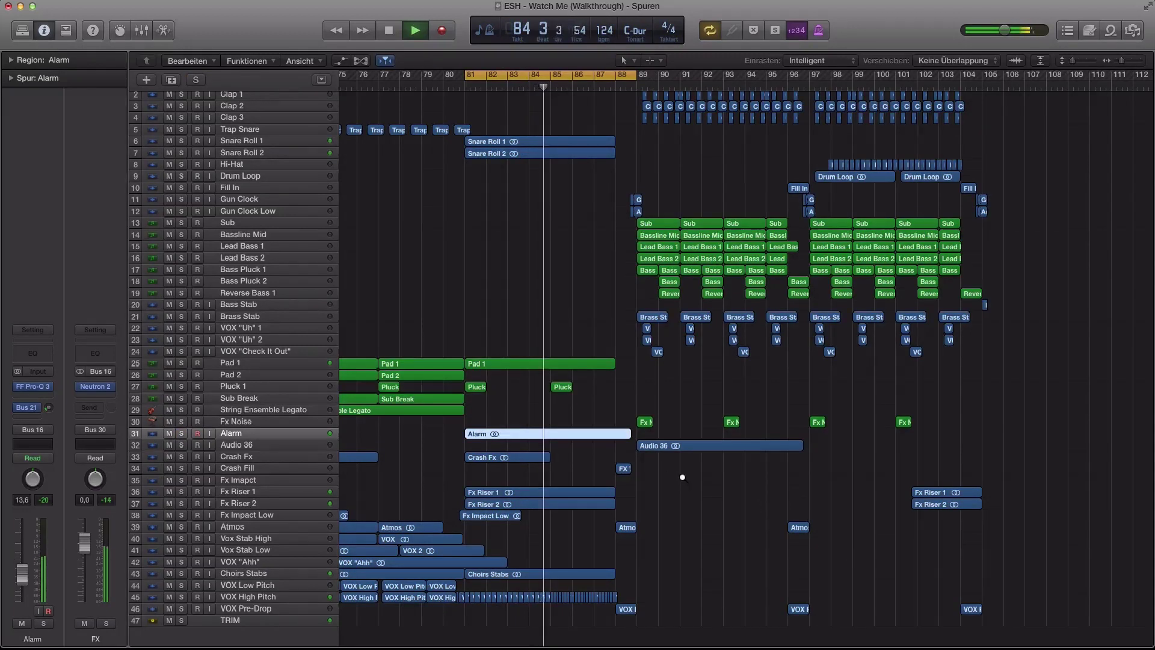
key("super+Left")
left_click(181, 364)
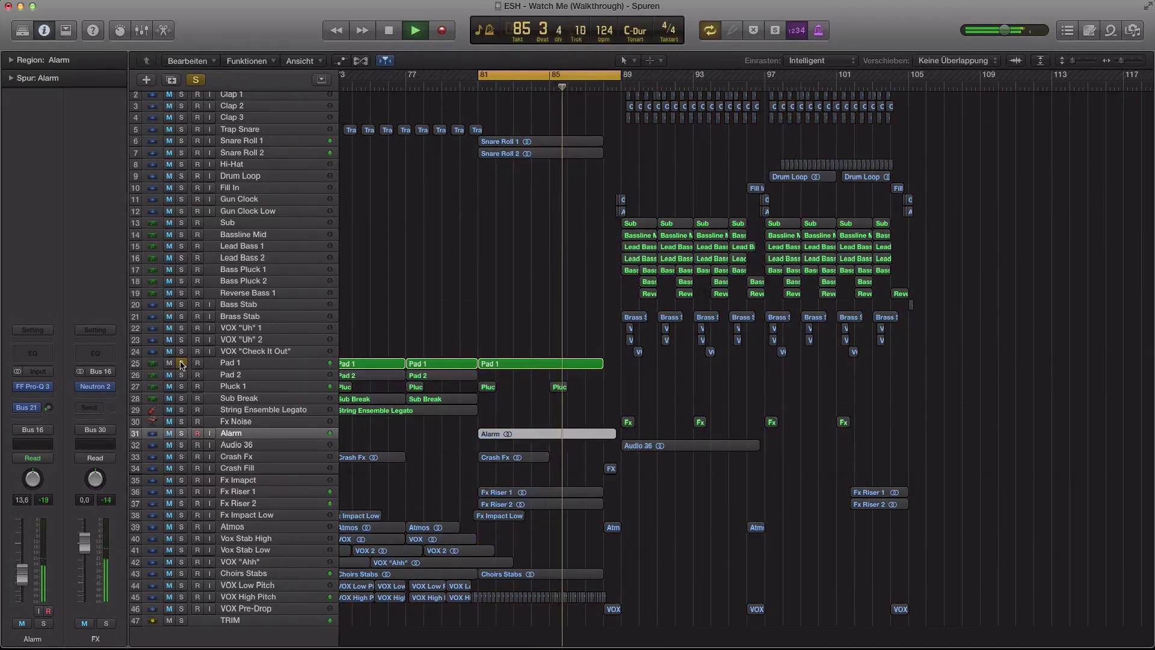
left_click(182, 363)
left_click_drag(181, 492, 181, 504)
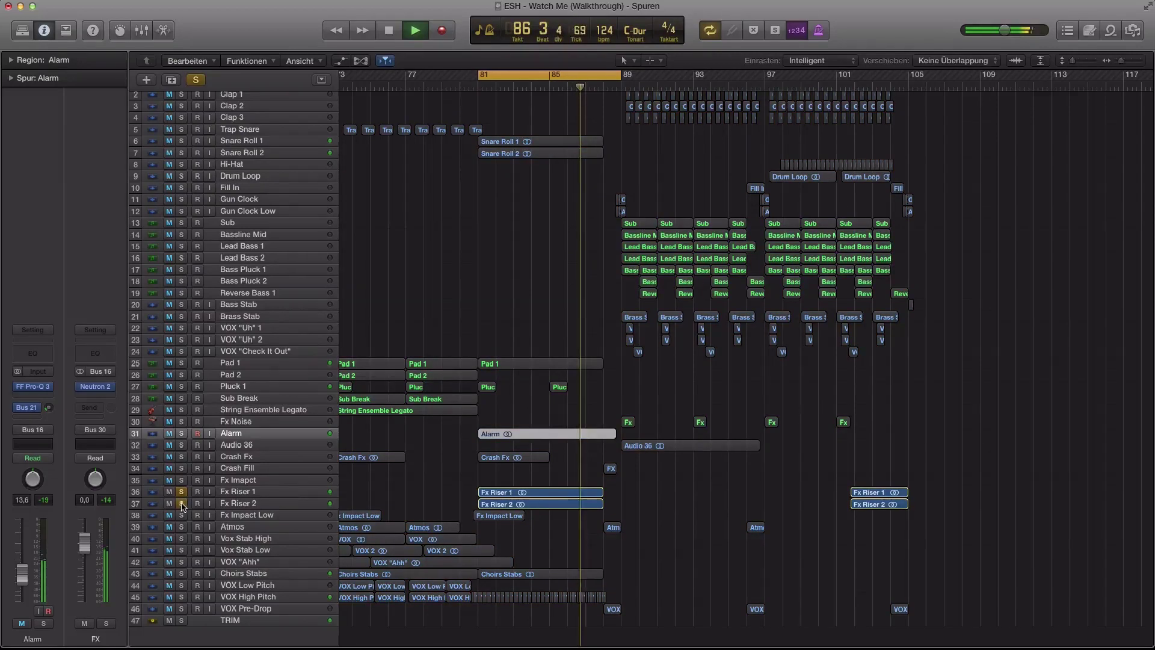
left_click(181, 504, "alt")
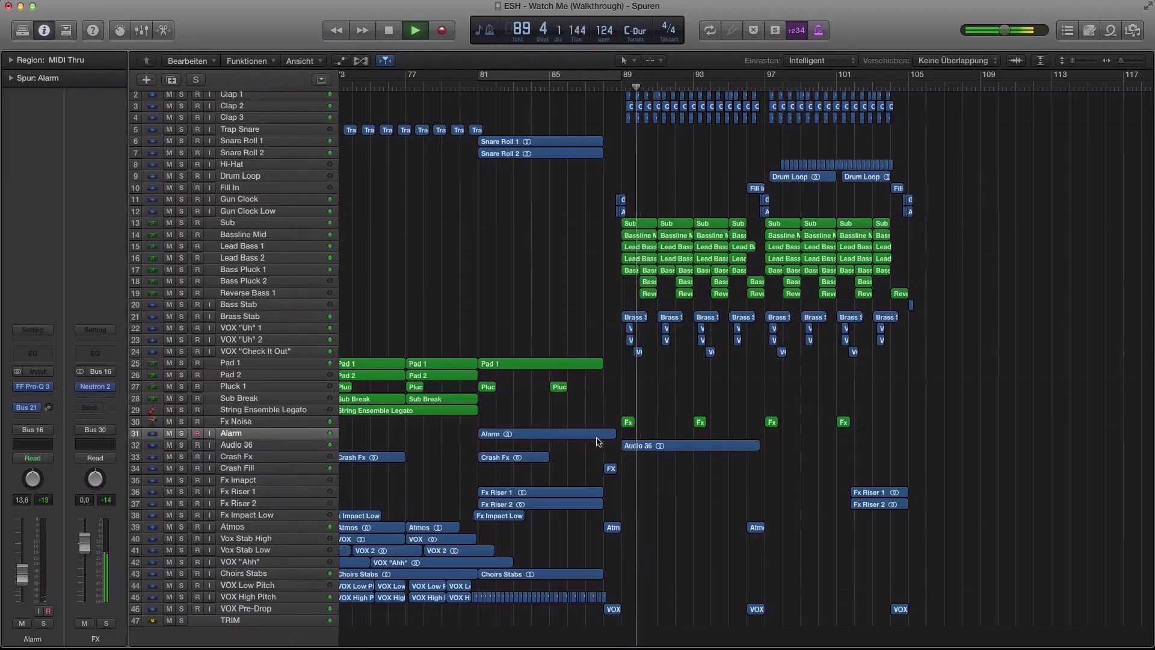
- Play the full arrangement on into the second drop, viewing the whole arrangement, and stop playback at bar 92
scroll(595, 441, "down", 3)
scroll(636, 431, "down", 5)
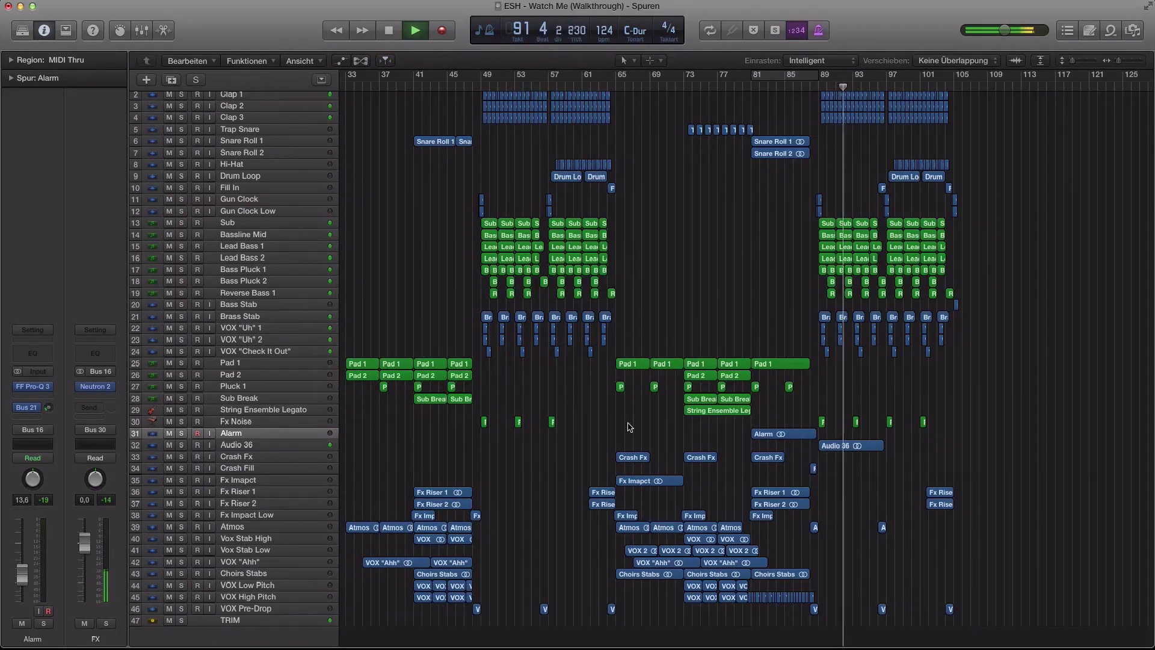
key("space")
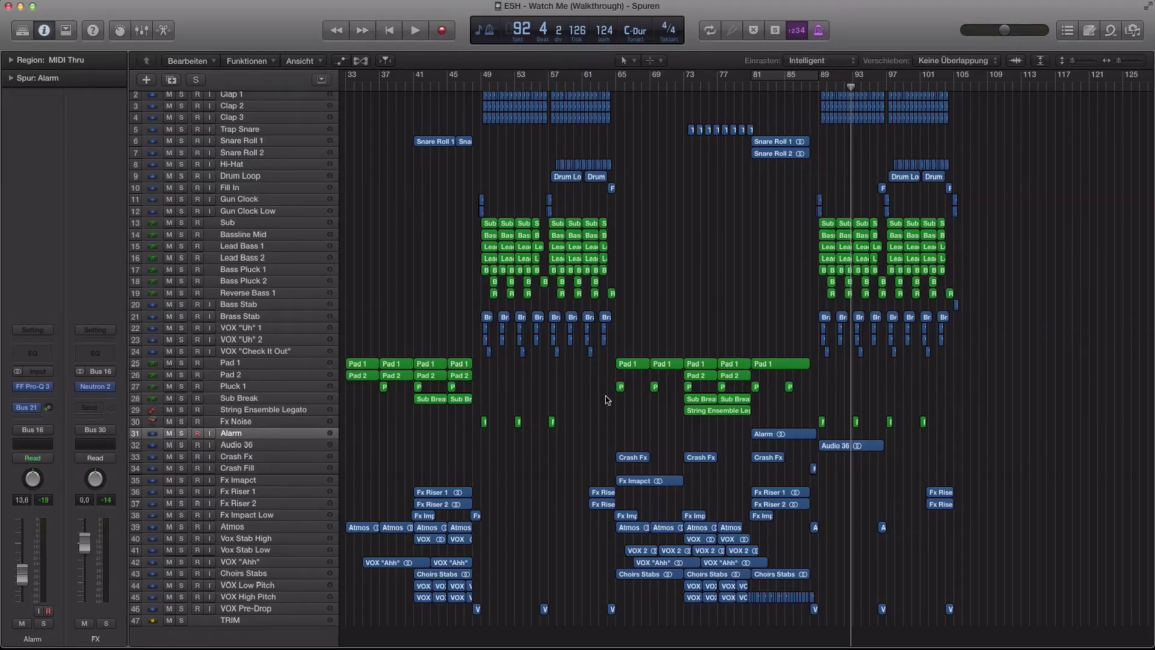
- Show the mixer, inspect the API-2500 compressor on the Stereo Out channel, and close its window
key("x")
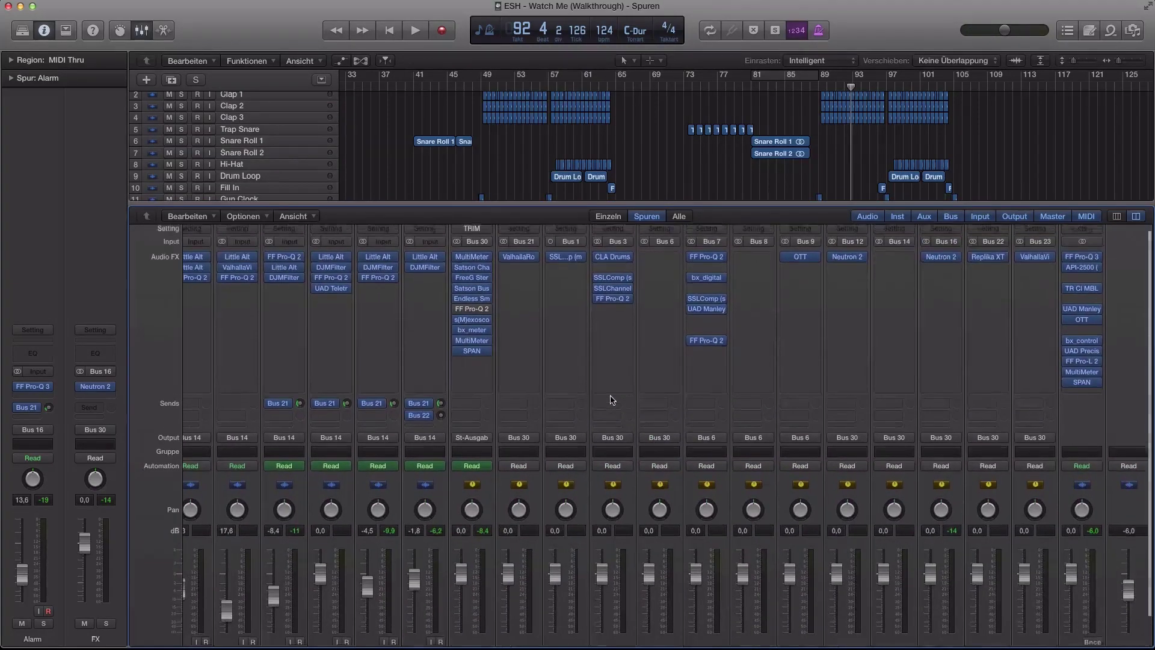
left_click(1082, 270)
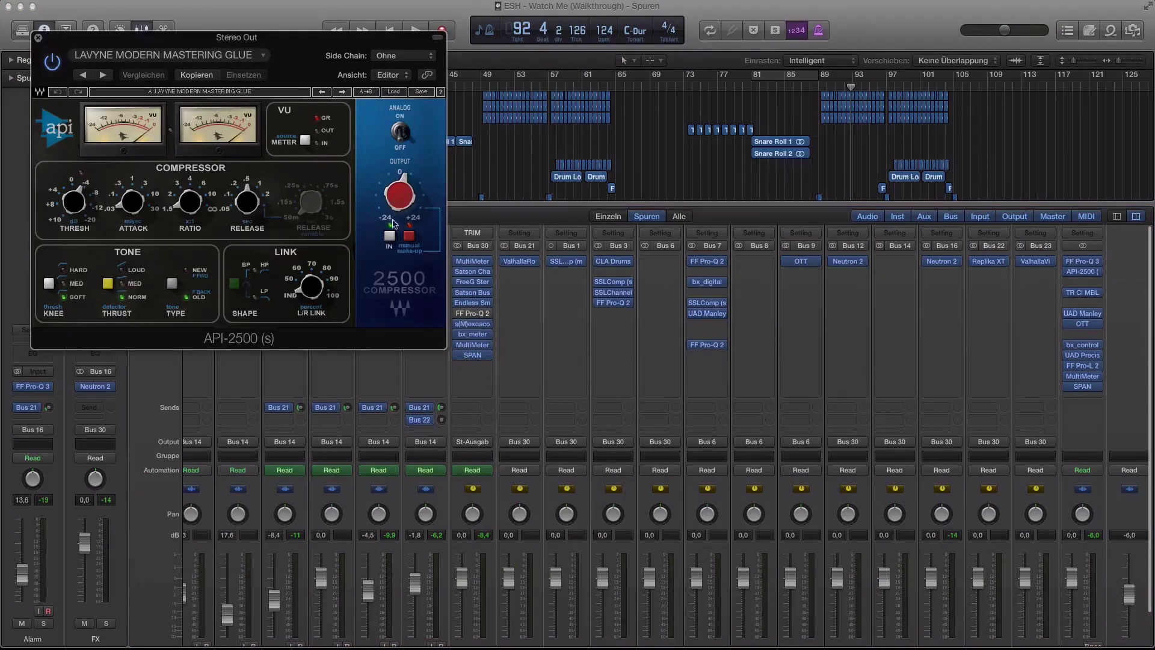
left_click_drag(262, 40, 386, 42)
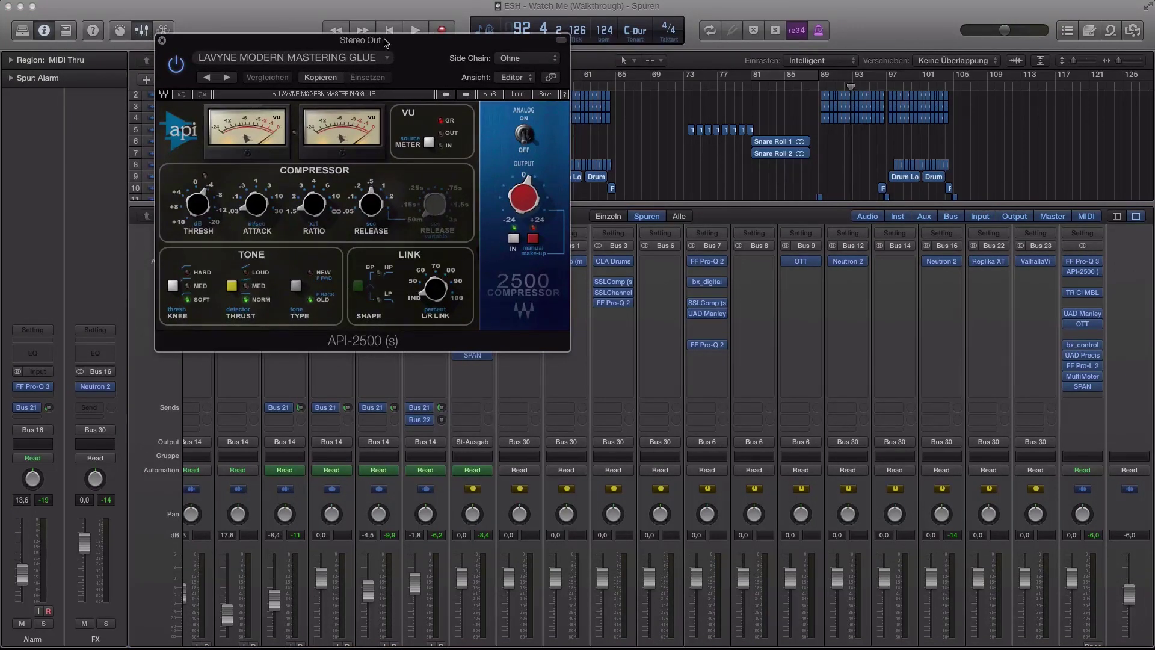
left_click(162, 40)
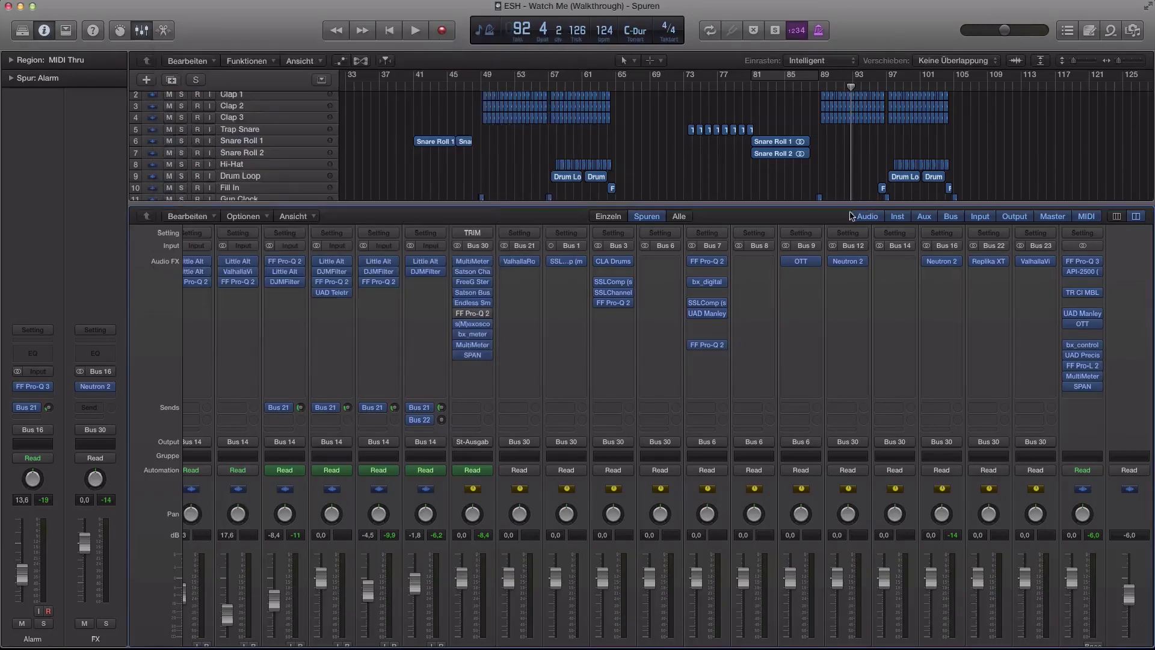
- Inspect the T-RackS multiband limiter and the UAD Manley Massive Passive equalizer on the Stereo Out channel, closing each window after viewing
left_click(1082, 293)
left_click_drag(105, 39, 233, 48)
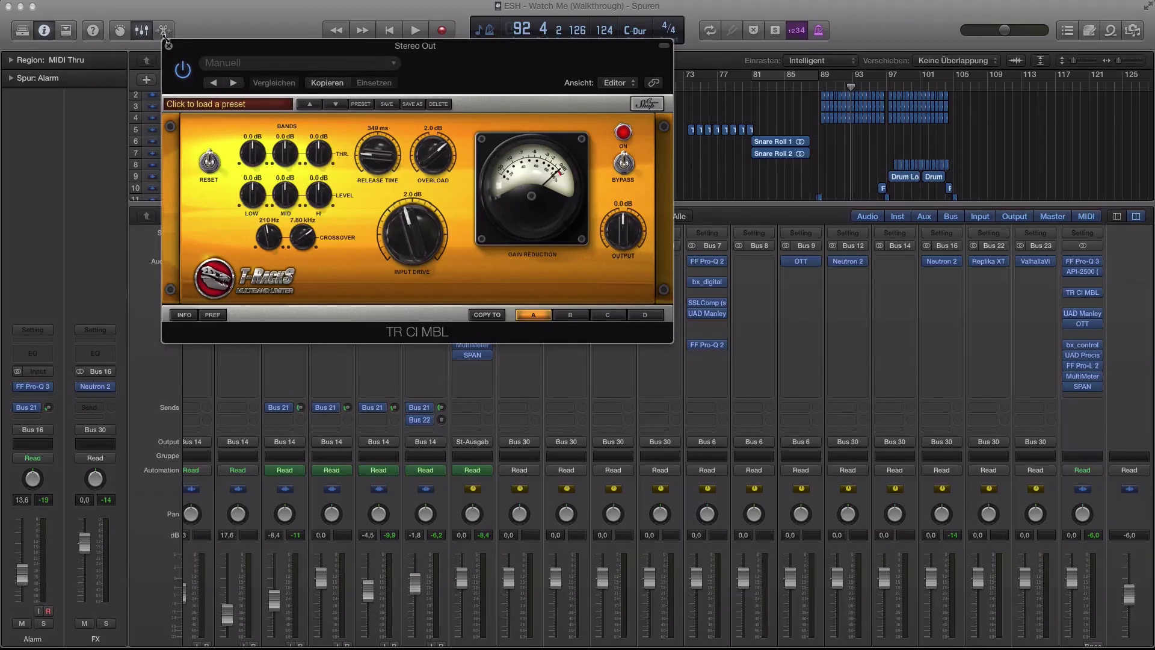
left_click(168, 47)
left_click(1083, 314)
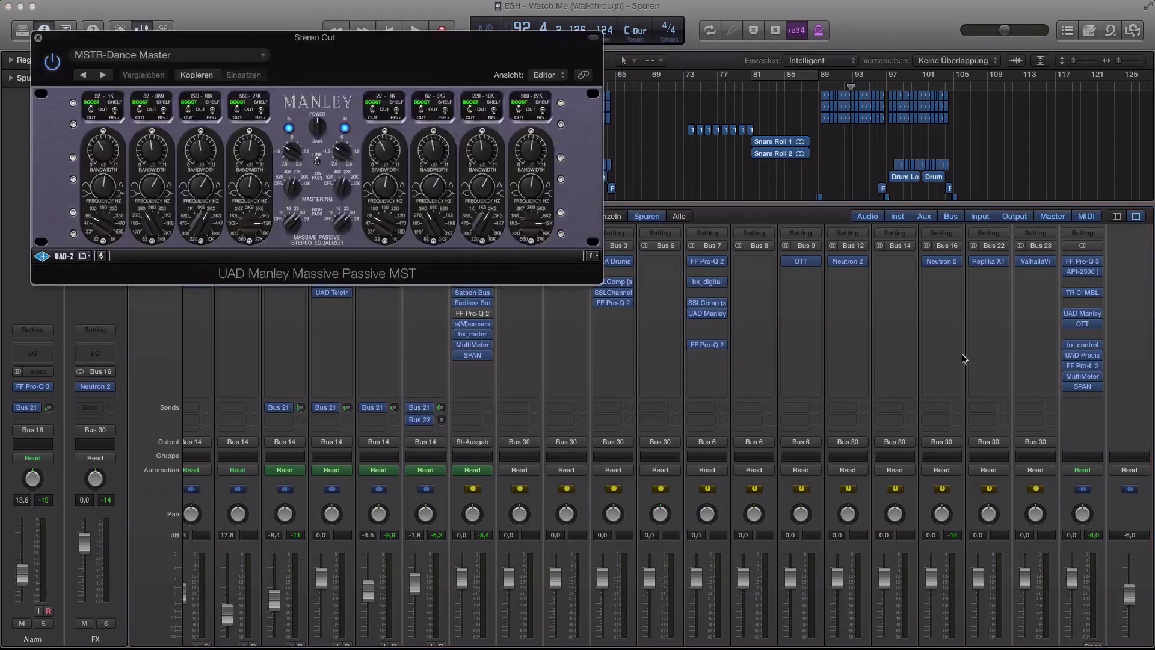
left_click_drag(224, 40, 434, 101)
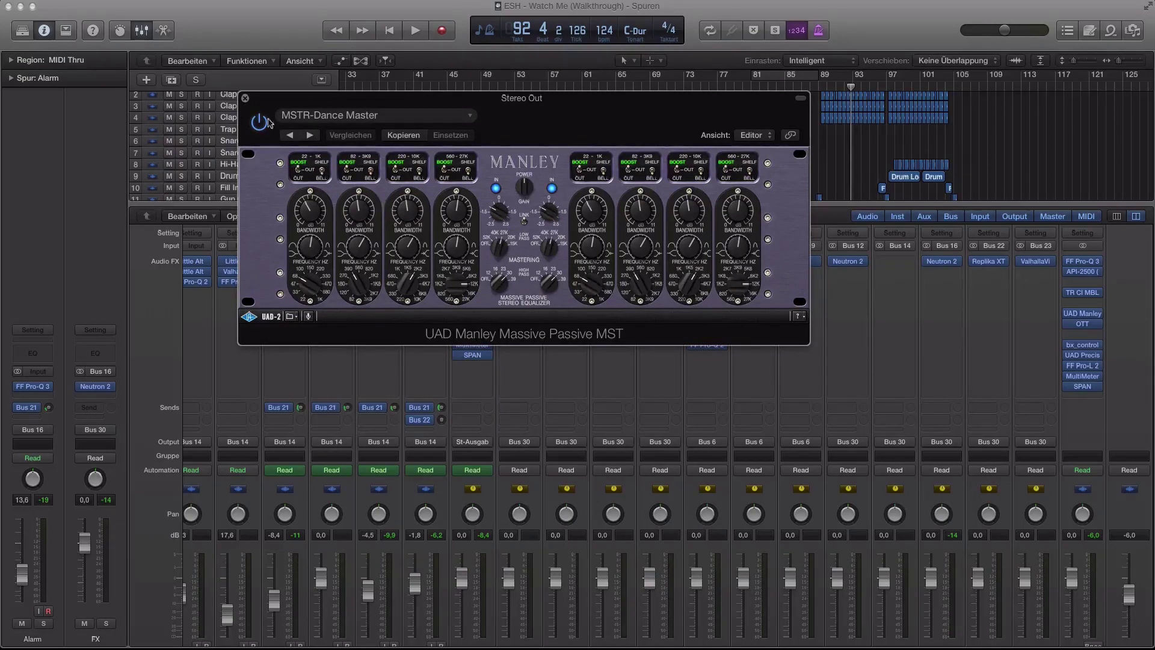
left_click_drag(256, 107, 254, 125)
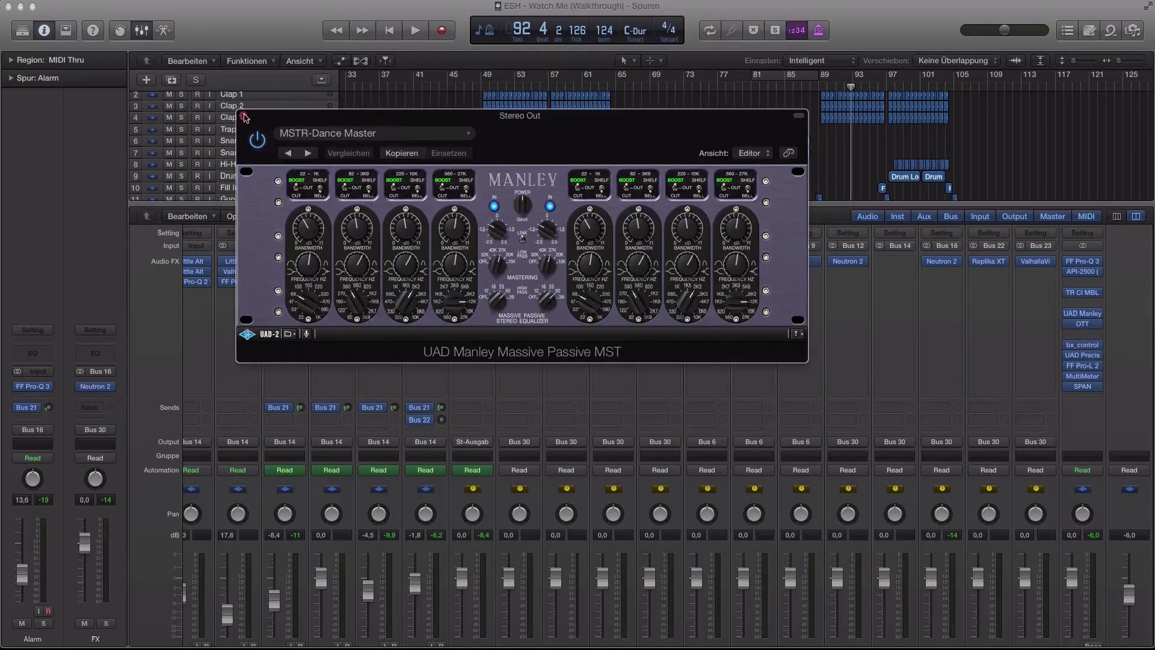
left_click(244, 117)
- Examine the OTT compressor and bx_control V2 on the Stereo Out channel one after the other, and close their windows
left_click(1083, 324)
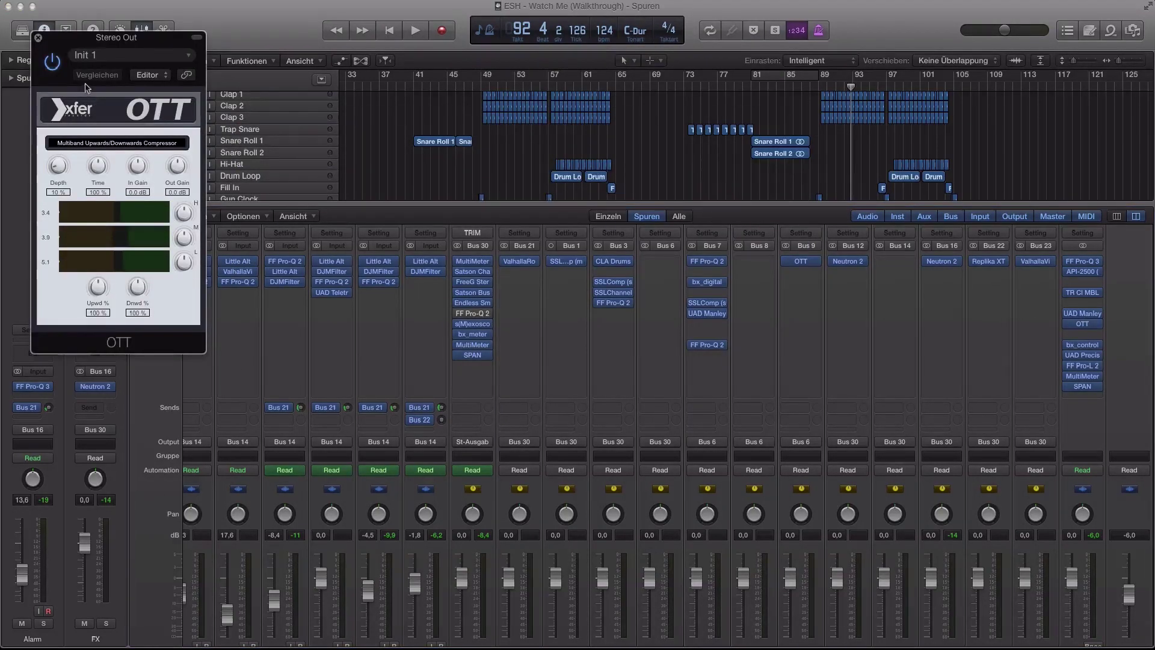
left_click_drag(70, 44, 285, 72)
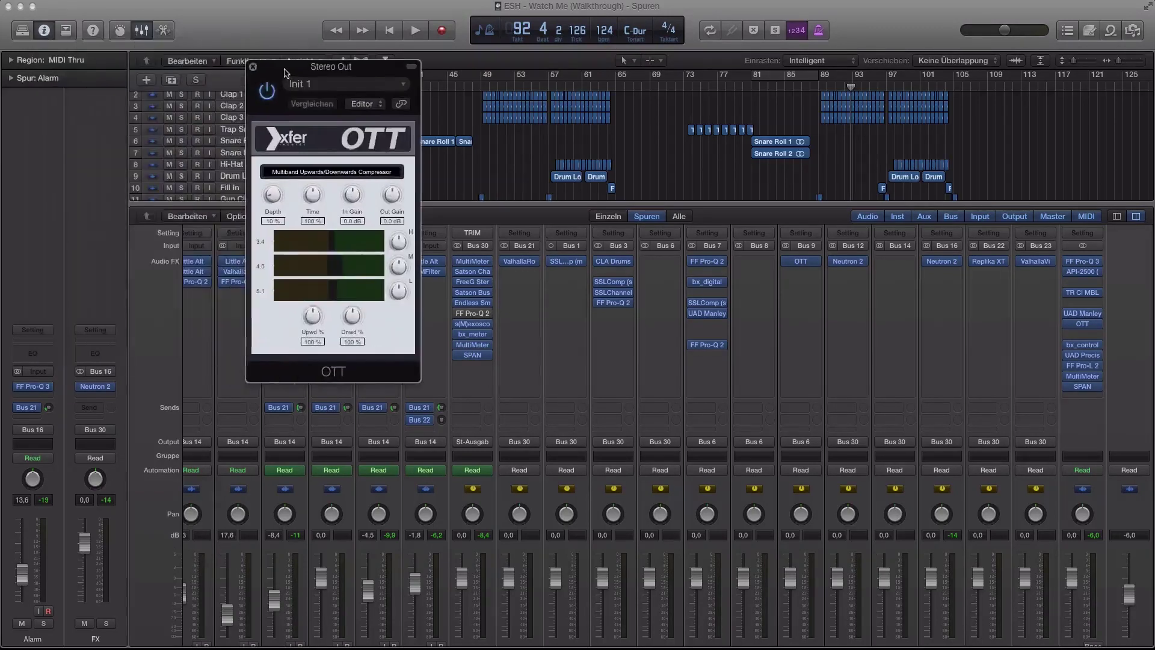
left_click(252, 68)
left_click(1082, 345)
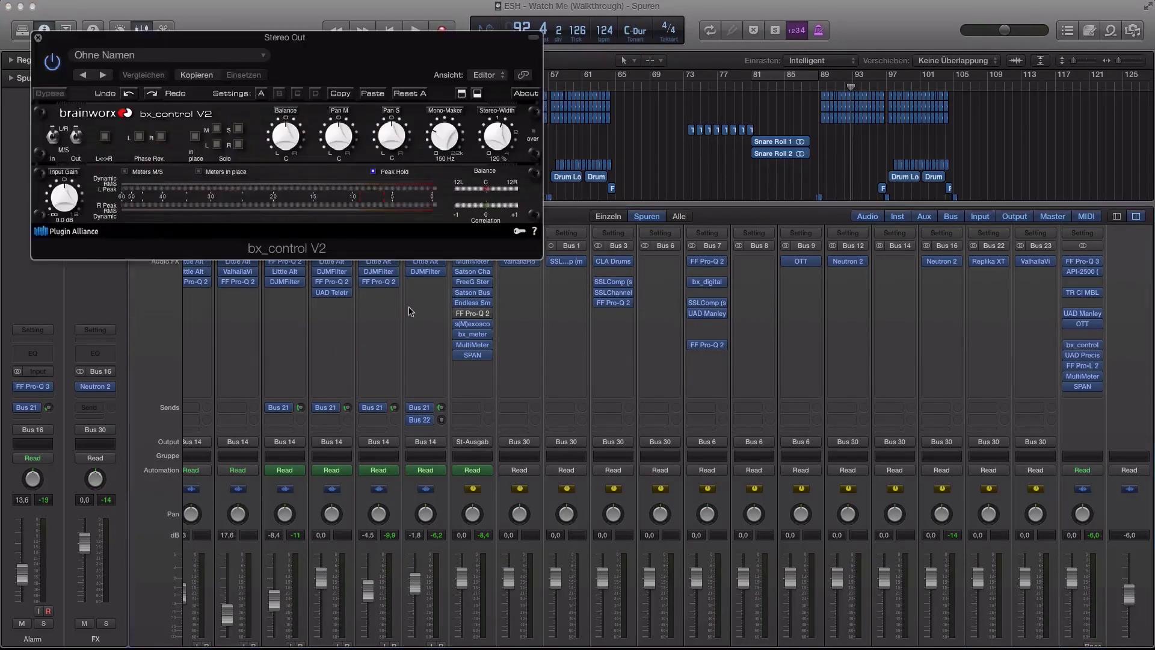
left_click_drag(342, 41, 388, 102)
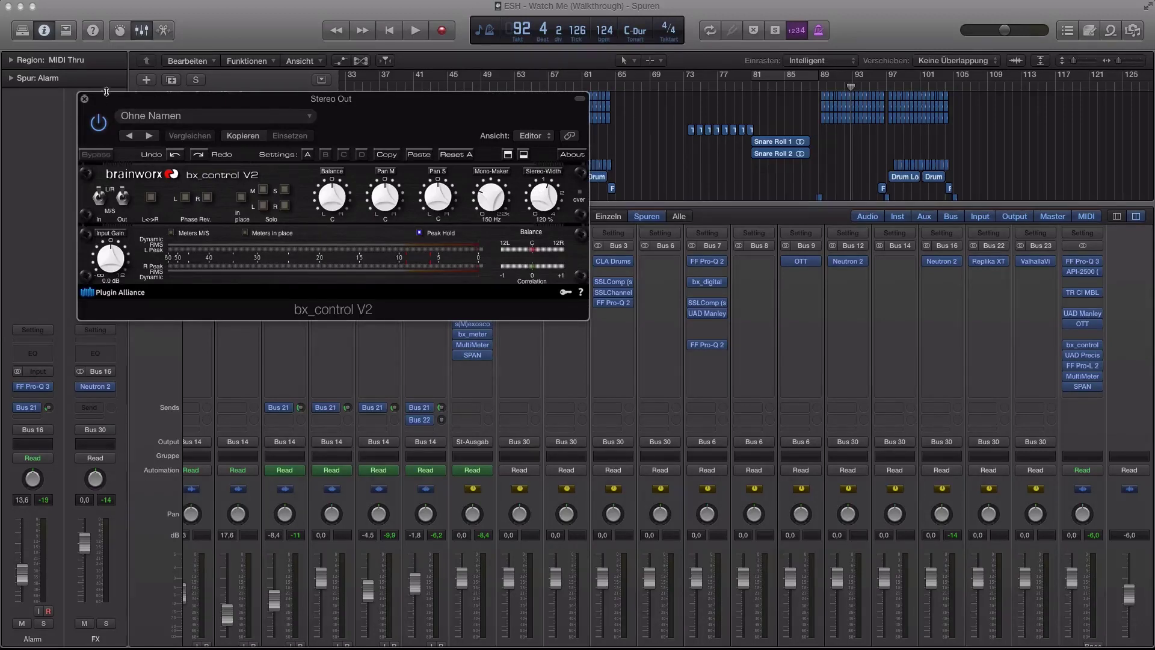
left_click(84, 99)
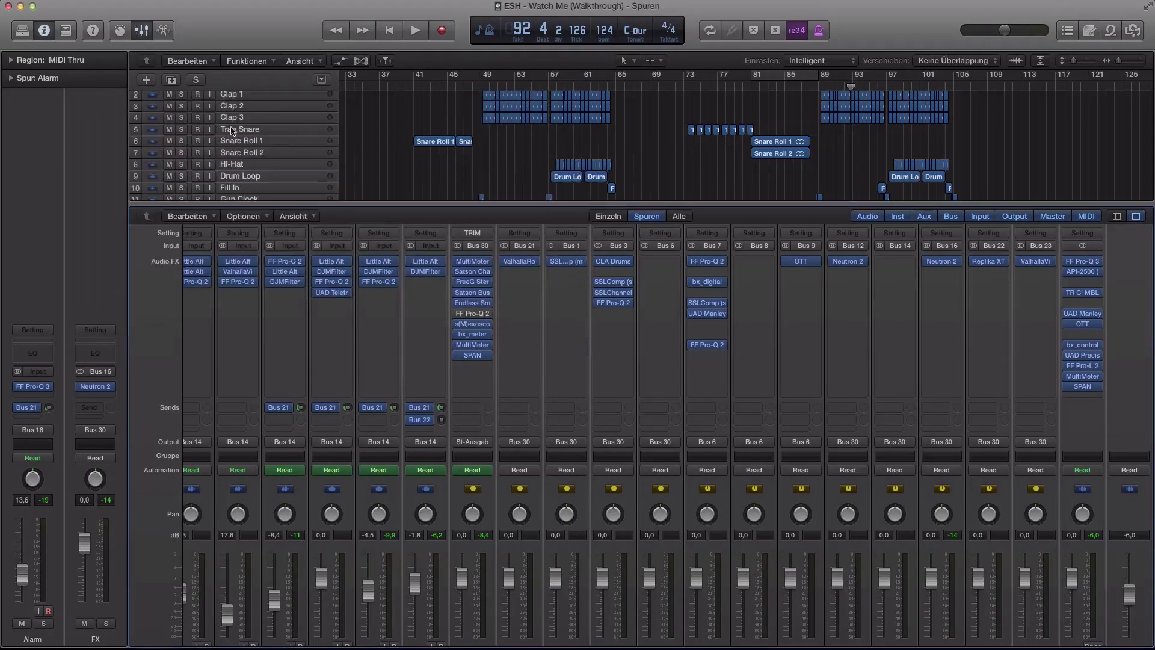
- View the UAD Precision Maximizer settings on the Stereo Out channel and close its window
left_click(1083, 355)
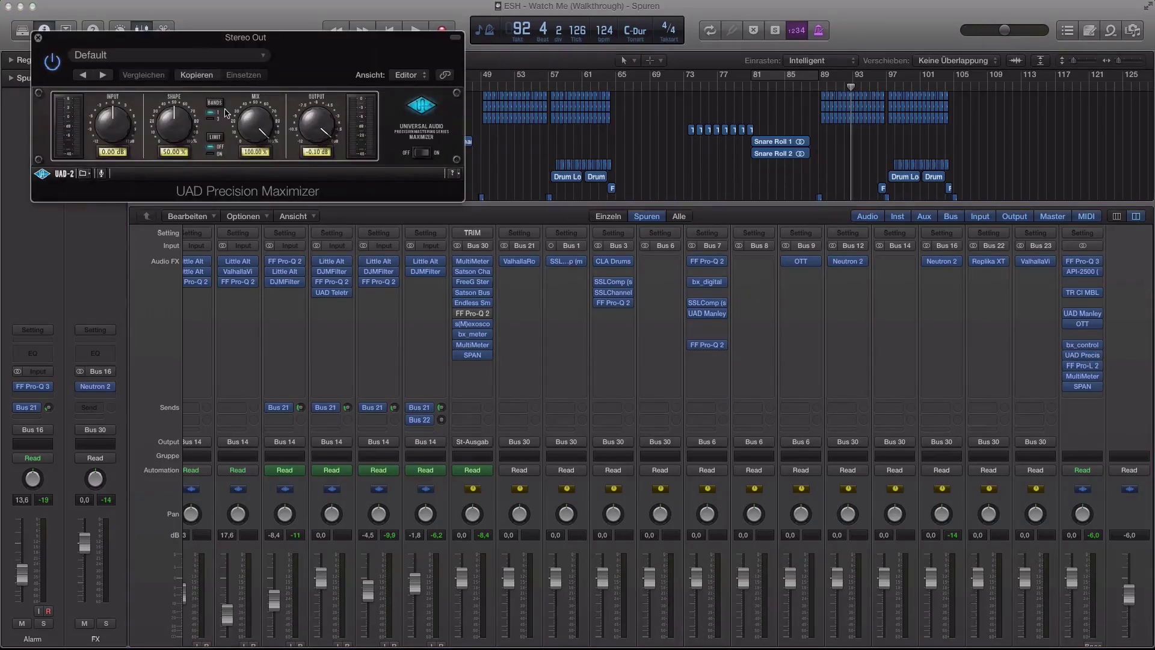
left_click_drag(31, 34, 195, 42)
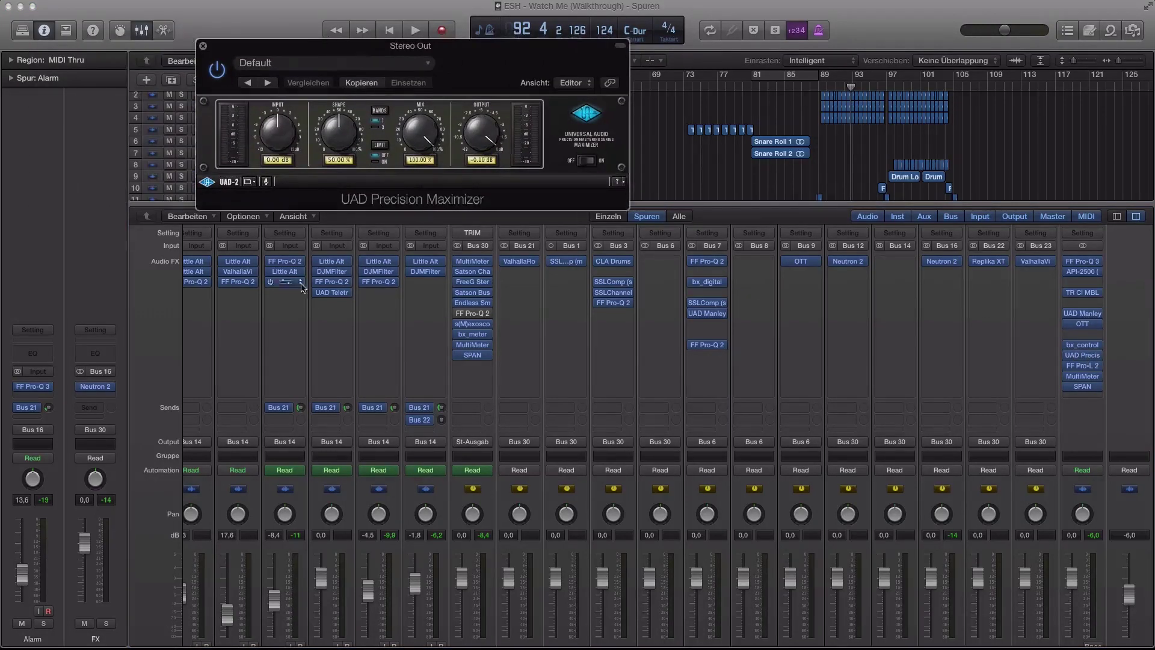
left_click(202, 47)
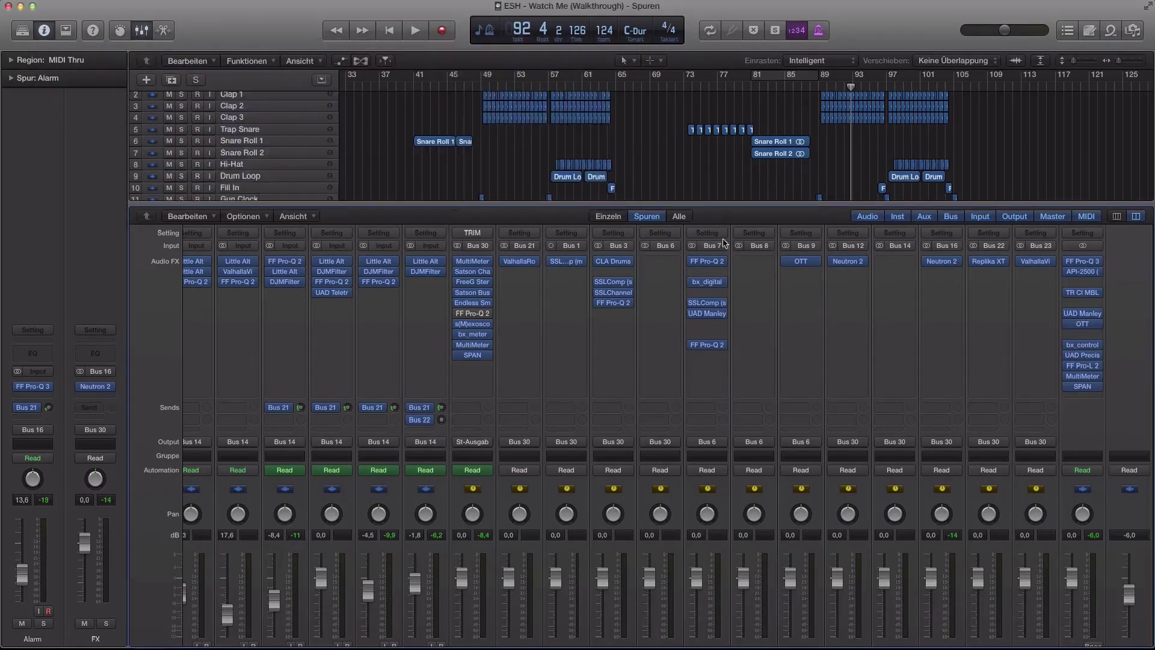
- Inspect the FF Pro-L 2 limiter on the Stereo Out channel, close its window, and hide the mixer
left_click(1077, 366)
left_click_drag(315, 40, 460, 10)
left_click(184, 8)
key("x")
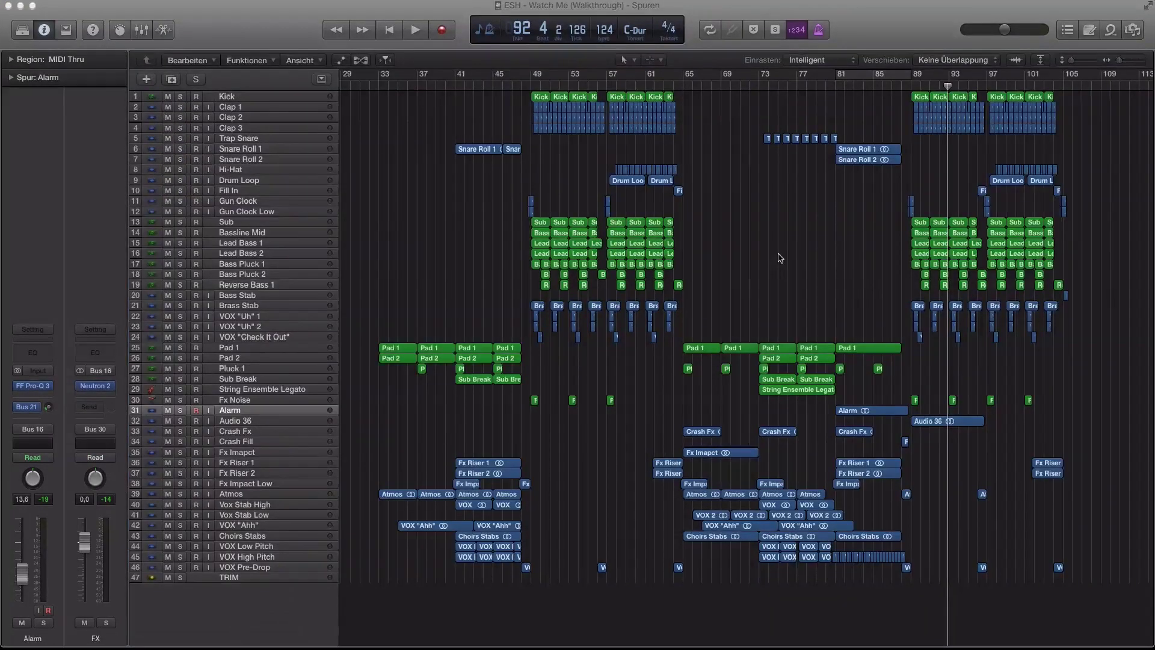